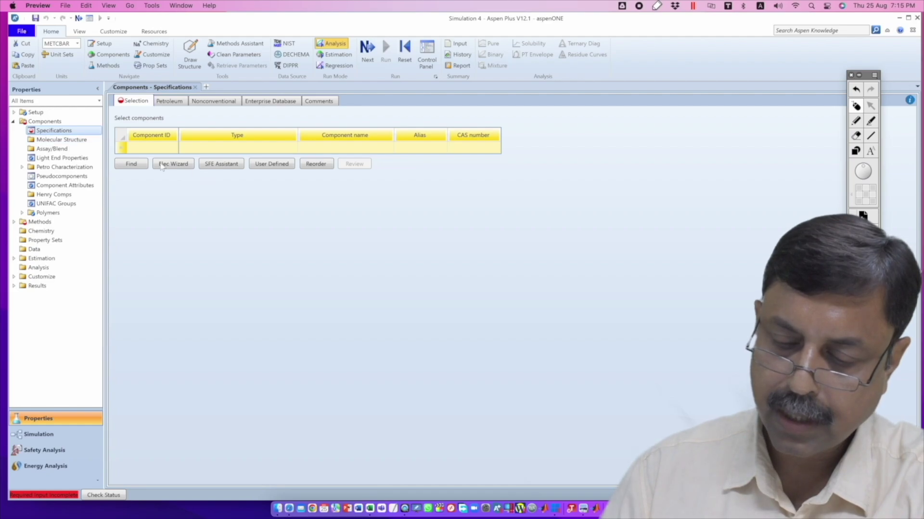
Add sodium chloride (NACL) as a component and set its type to Solid.
left_click(147, 149)
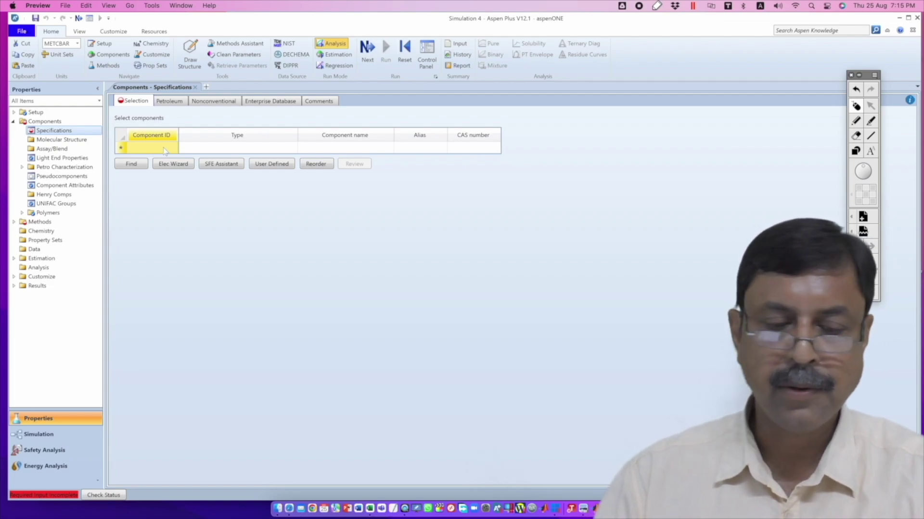
type("N")
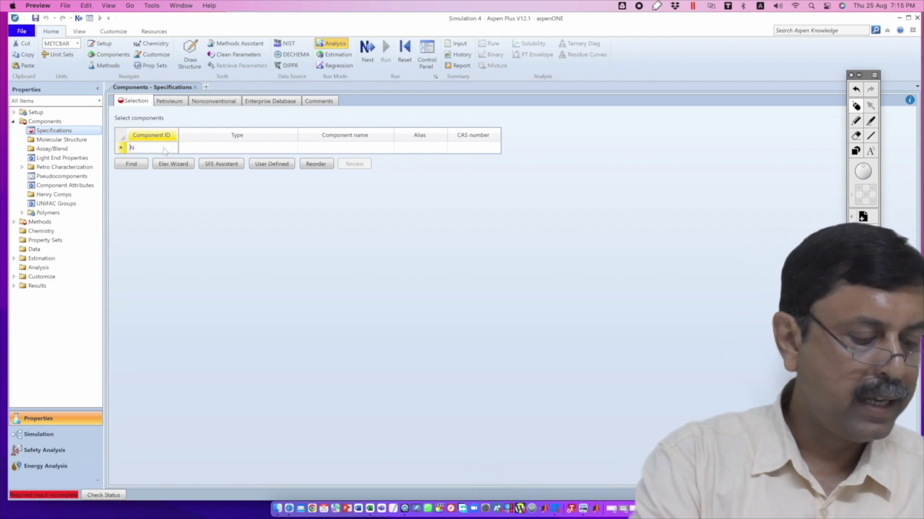
type("ACL")
key("Return")
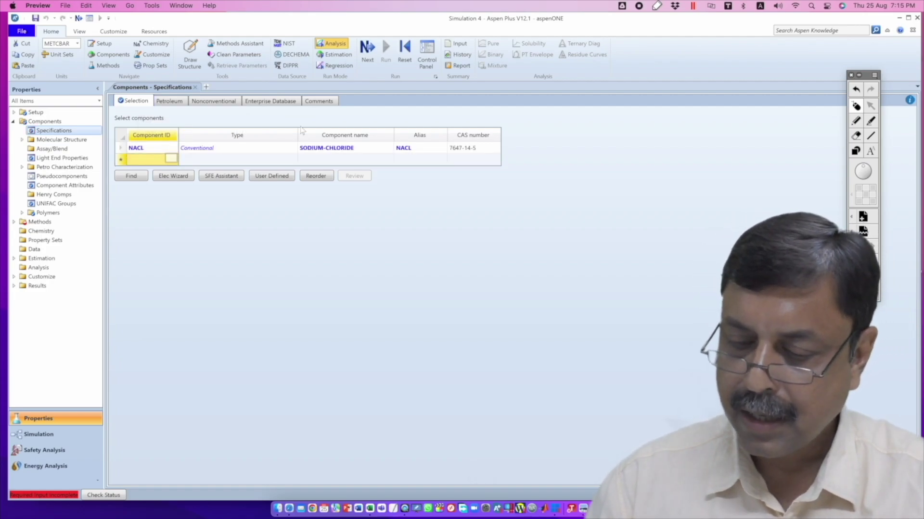
left_click(290, 149)
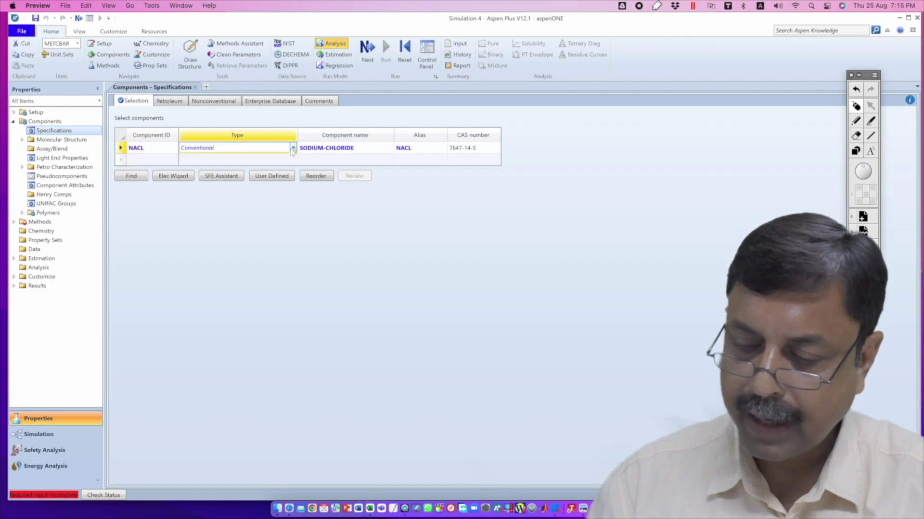
left_click(292, 149)
left_click(268, 168)
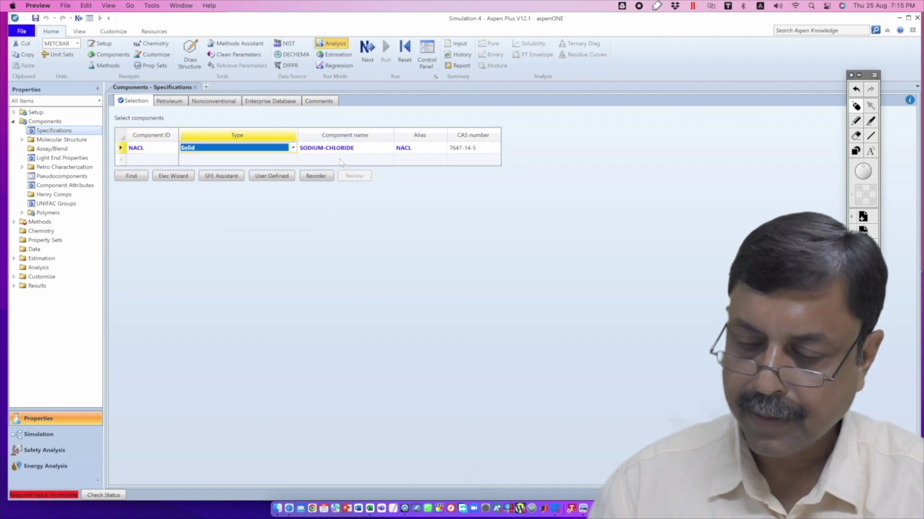
Rename the solid sodium chloride component to NACLS and add a second sodium chloride component with the ID NACL.
left_click(154, 148)
left_click(154, 149)
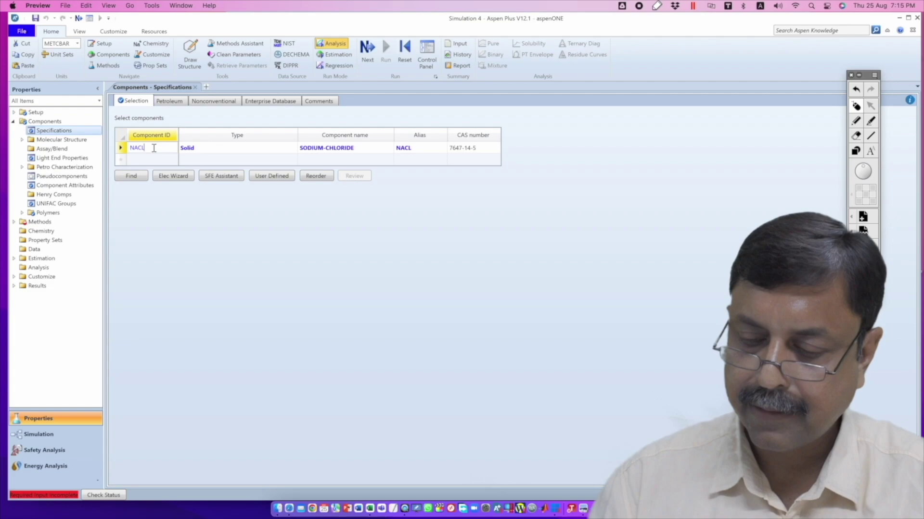
type("S")
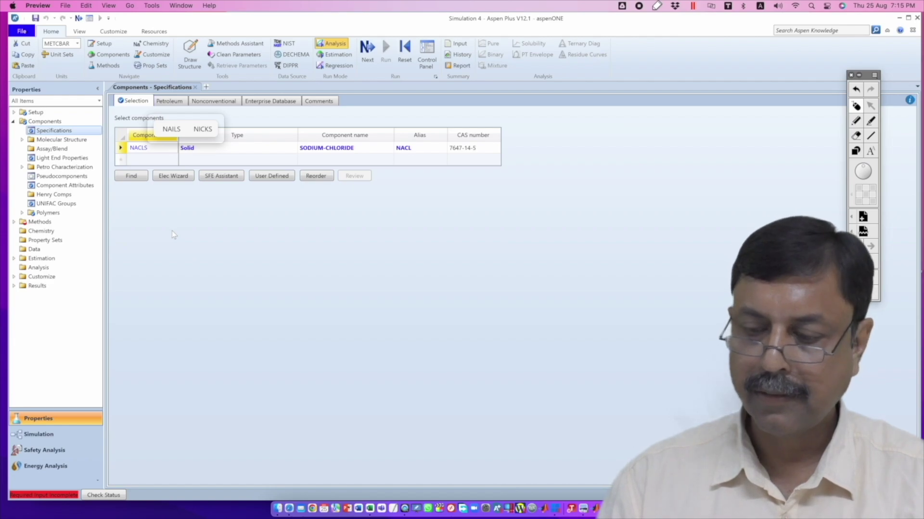
key("Return")
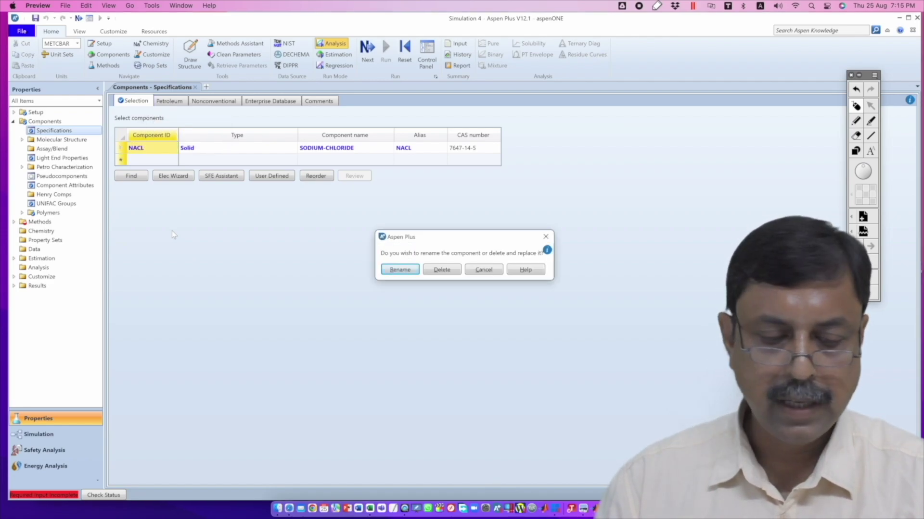
key("Return")
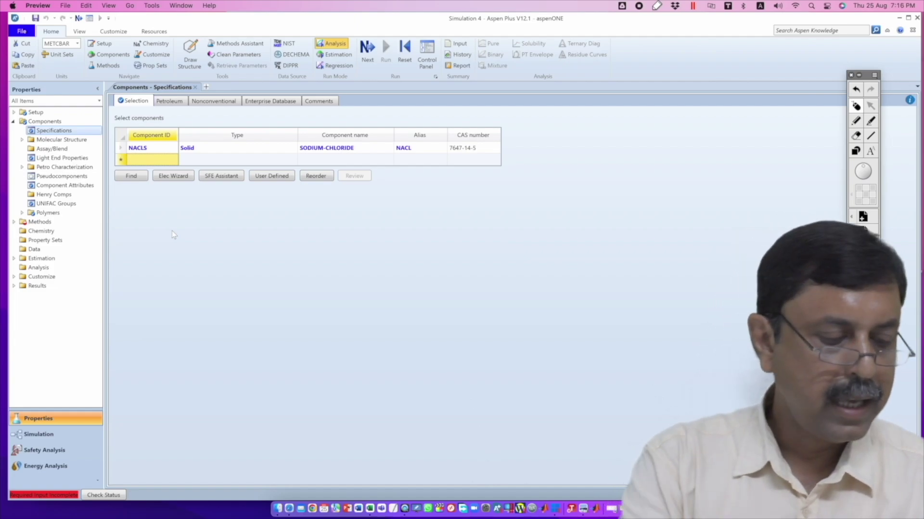
type("NACL")
key("Return")
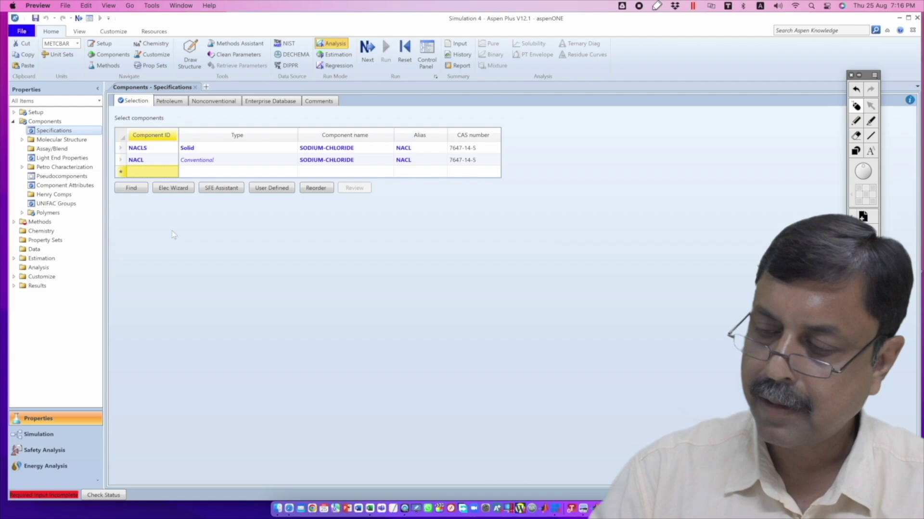
left_click(859, 122)
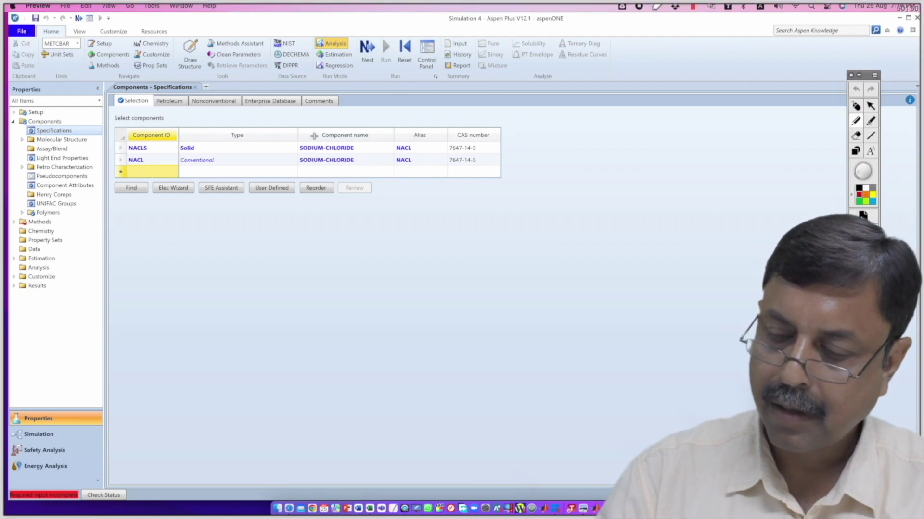
mouse_move(316, 128)
left_mouse_down()
mouse_move(294, 173)
mouse_move(404, 178)
mouse_move(367, 123)
mouse_move(316, 127)
left_mouse_up()
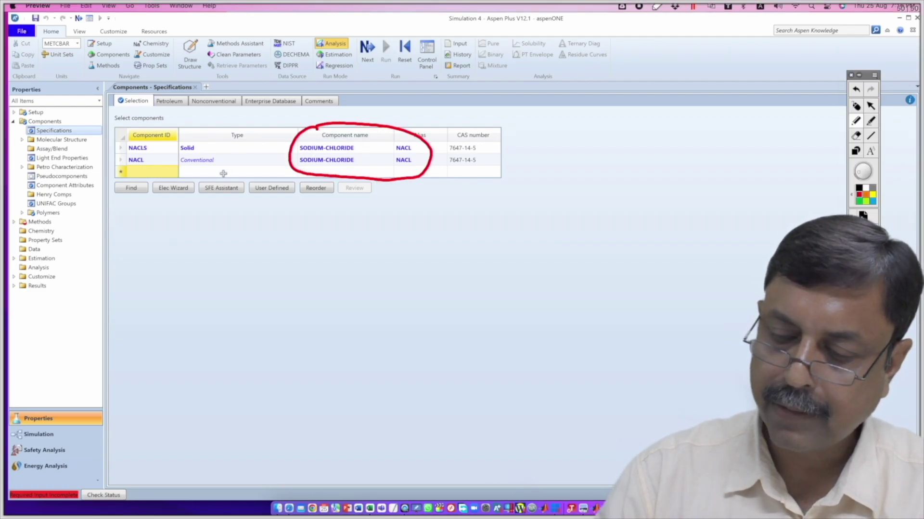
mouse_move(215, 174)
left_mouse_down()
mouse_move(234, 162)
mouse_move(208, 150)
mouse_move(215, 143)
left_mouse_up()
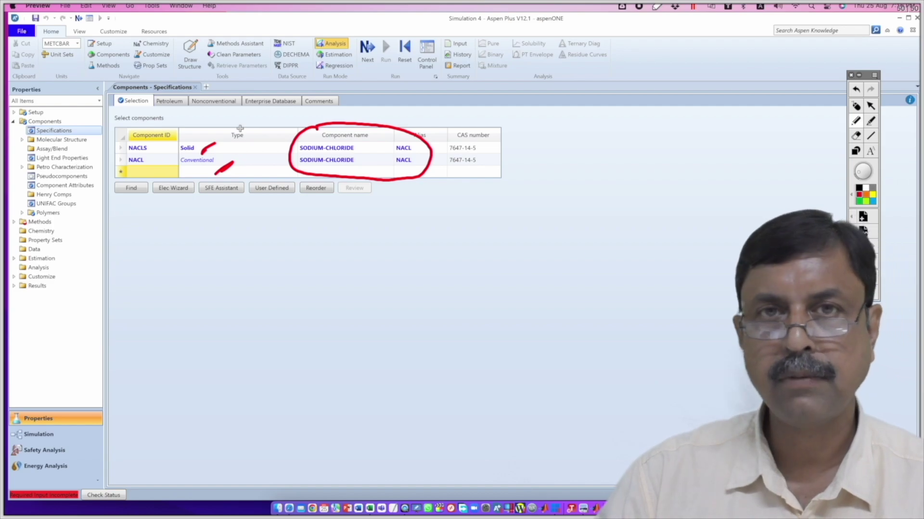
left_click(851, 106)
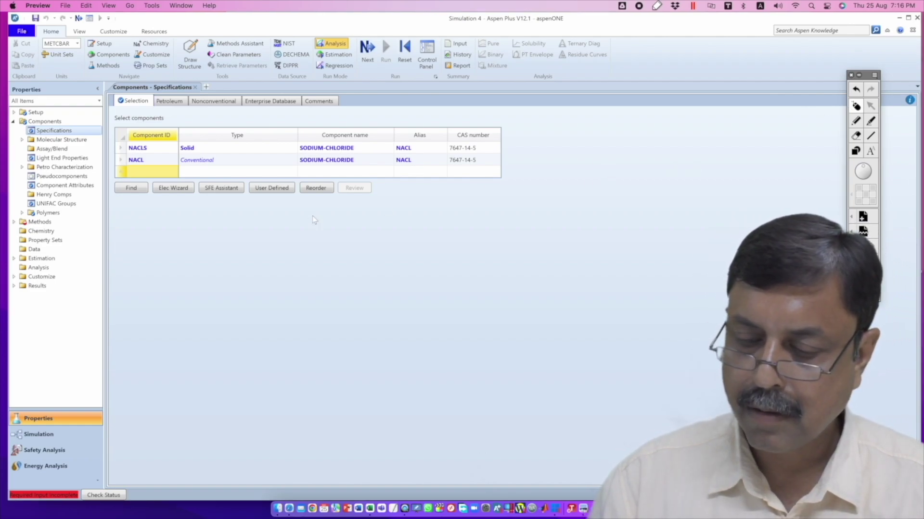
Add WATER as the third component in the component list.
left_click(142, 176)
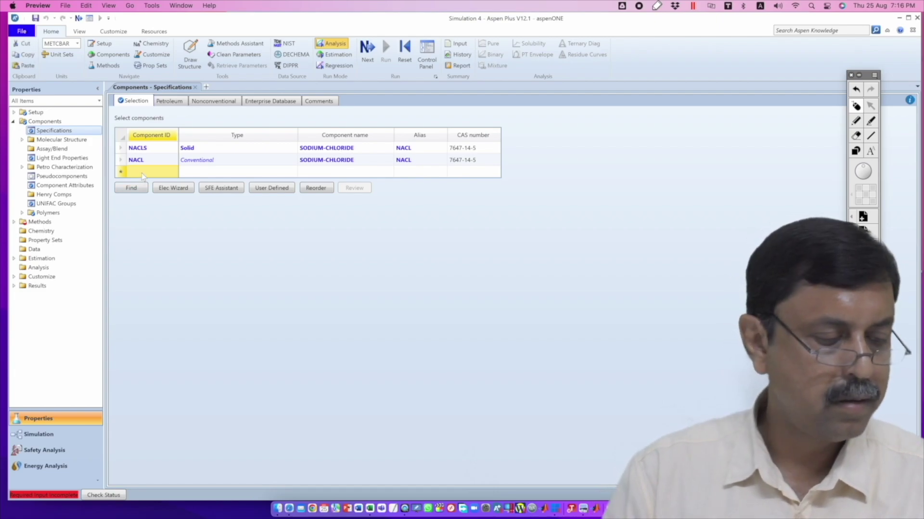
type("WATER")
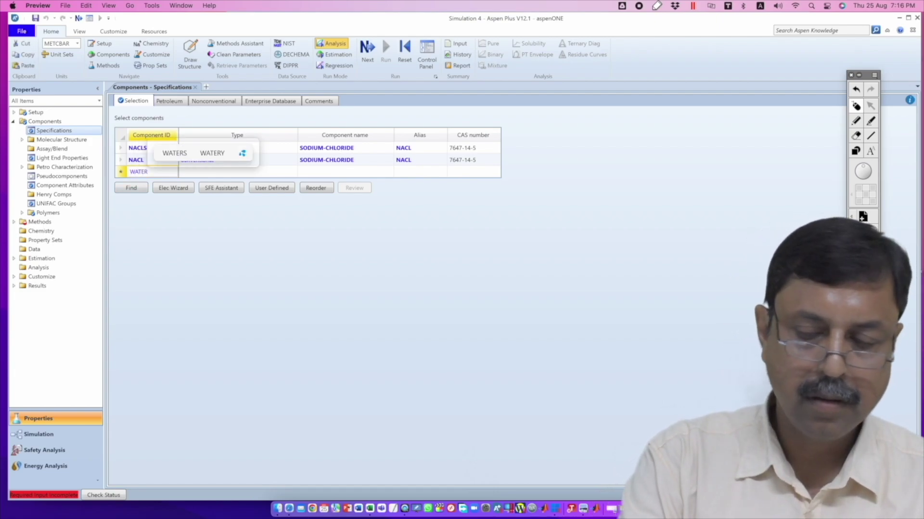
key("Return")
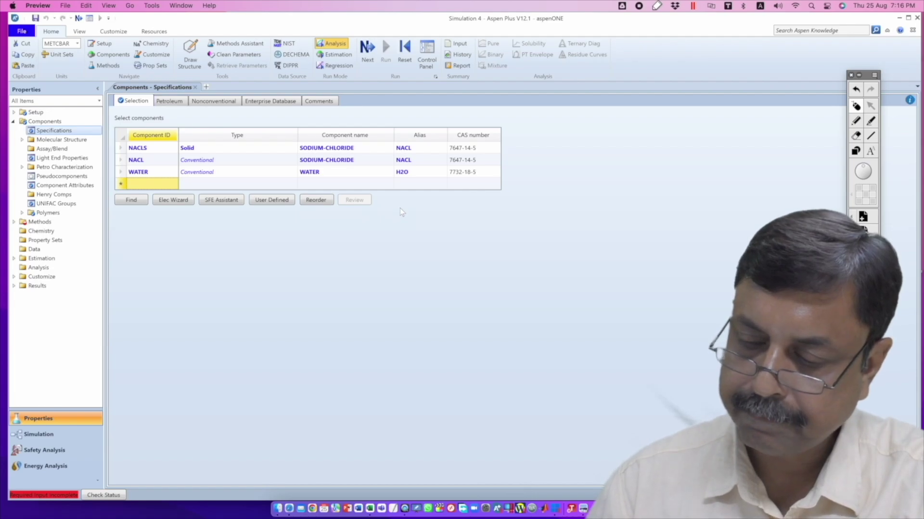
Proceed to the property method specifications and set the method name to SOLIDS.
left_click(369, 46)
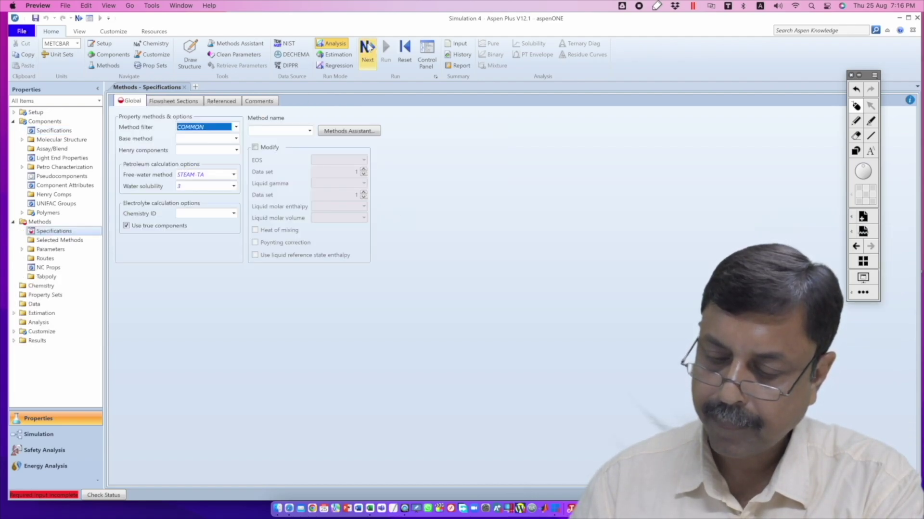
left_click(266, 131)
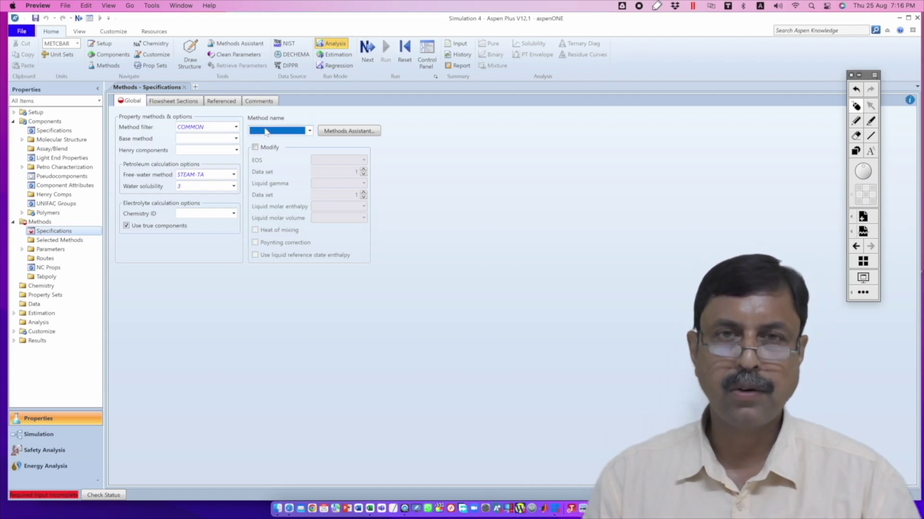
type("SOLIDS")
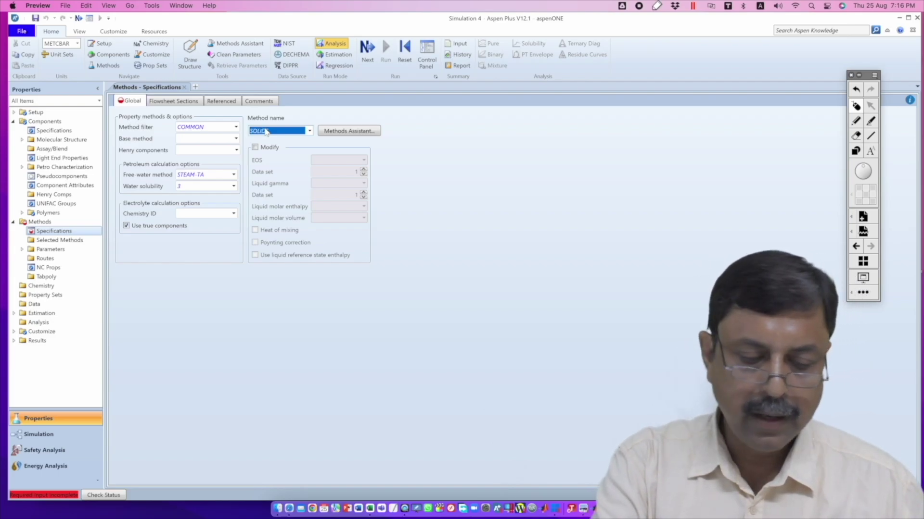
key("Return")
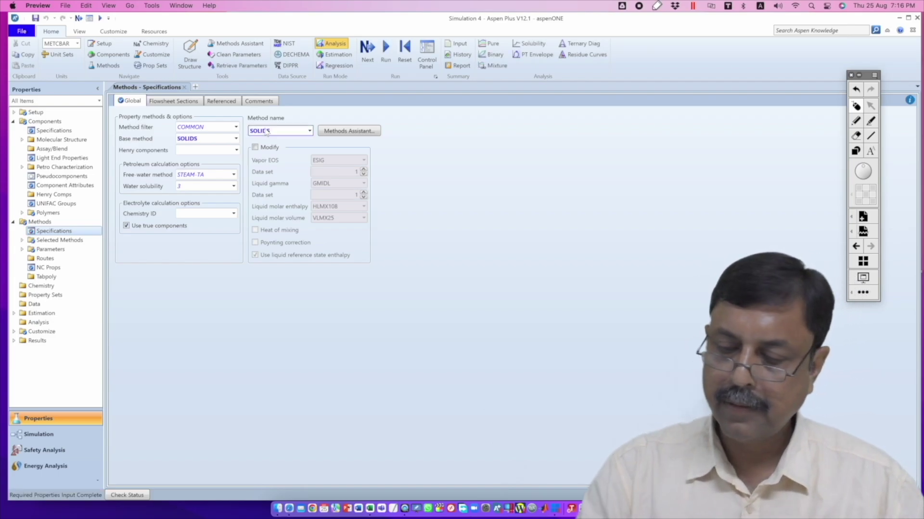
Run the property analysis and switch to the Simulation environment.
left_click(386, 55)
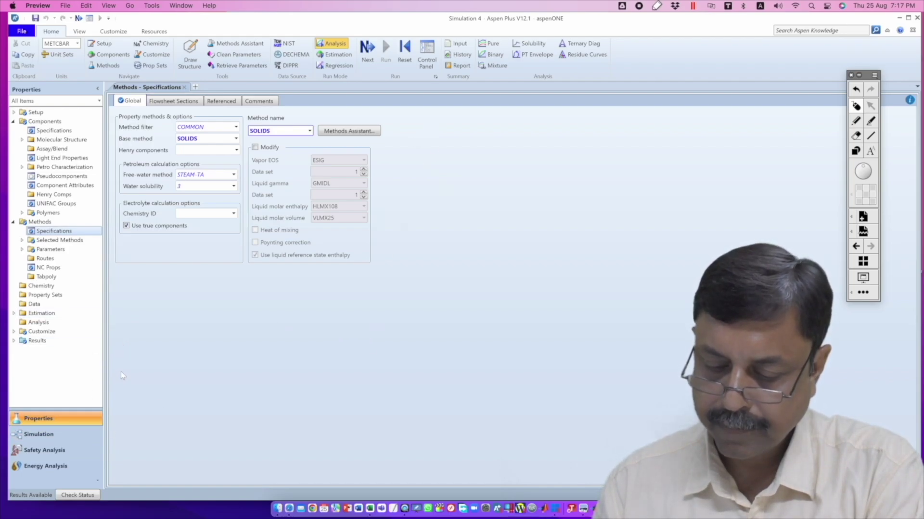
left_click(70, 435)
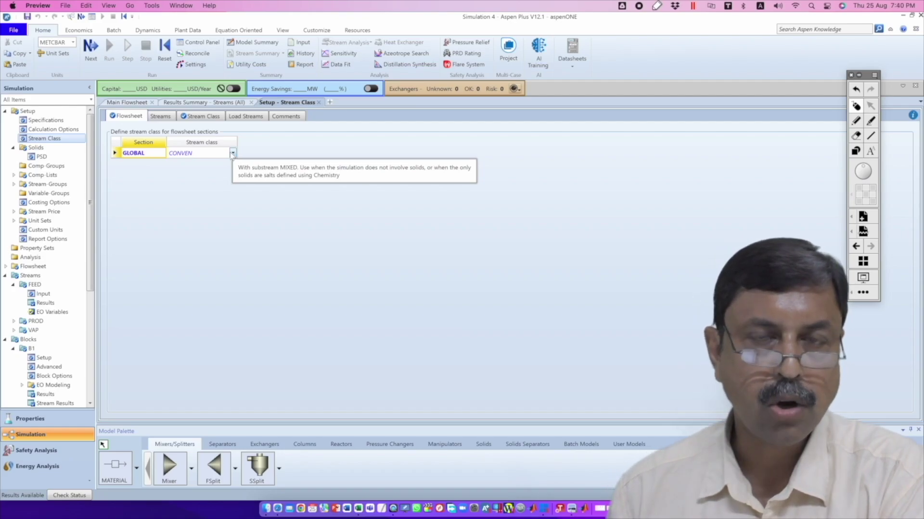
Set the stream class of the GLOBAL flowsheet section to MIXCIPSD and review the substreams of that class.
left_click(233, 153)
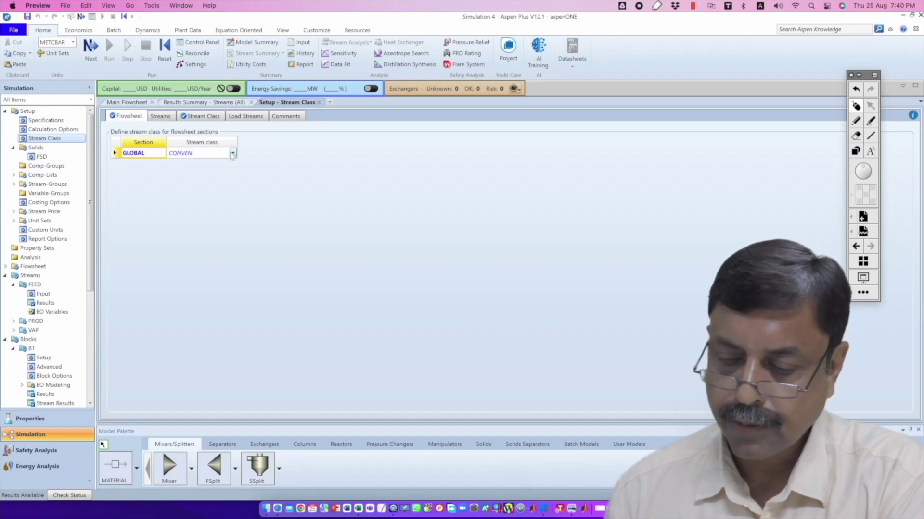
left_click(232, 154)
left_click(232, 153)
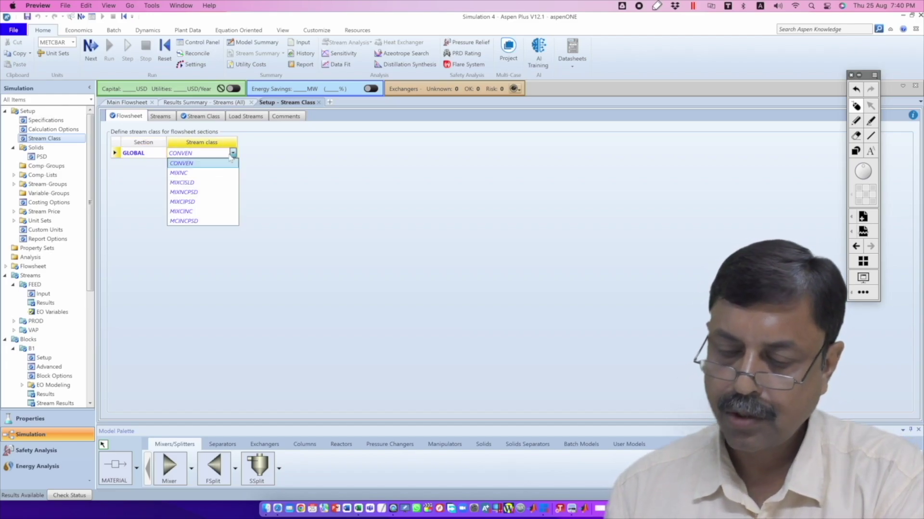
left_click(214, 202)
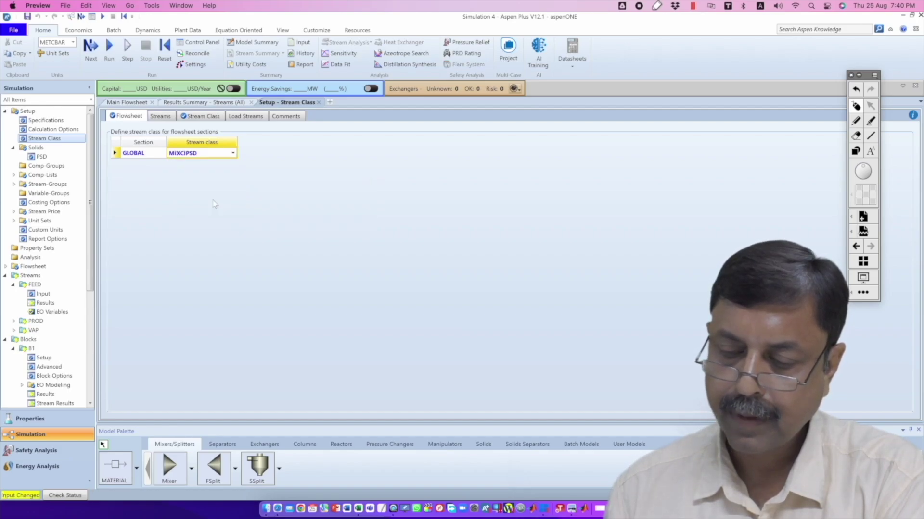
left_click(203, 117)
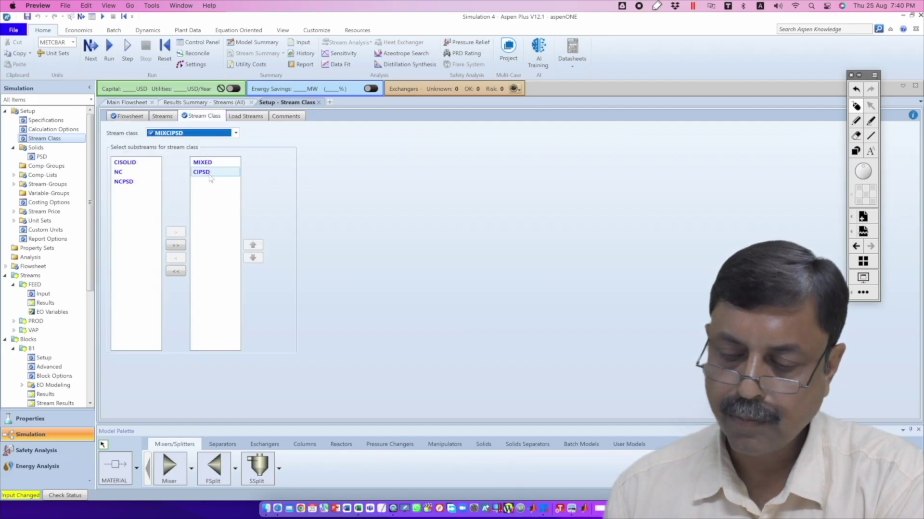
left_click(271, 149)
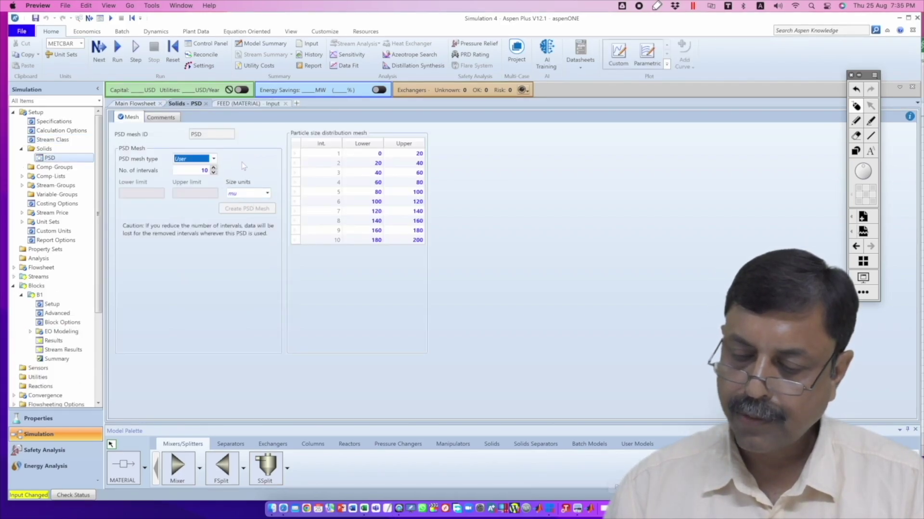
Check the crystallizer problem statement, change the PSD mesh type to Equidistant and accept redefining the mesh.
left_click(214, 159)
left_click(214, 161)
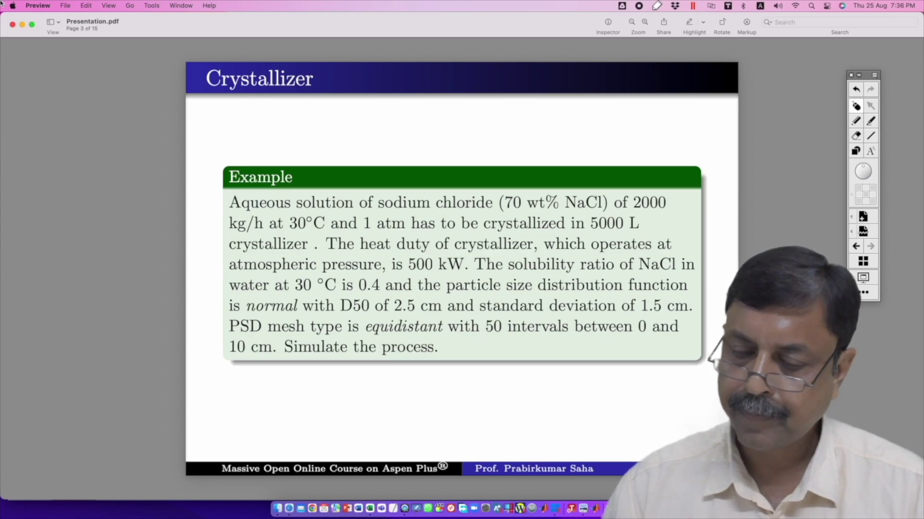
left_click(22, 25)
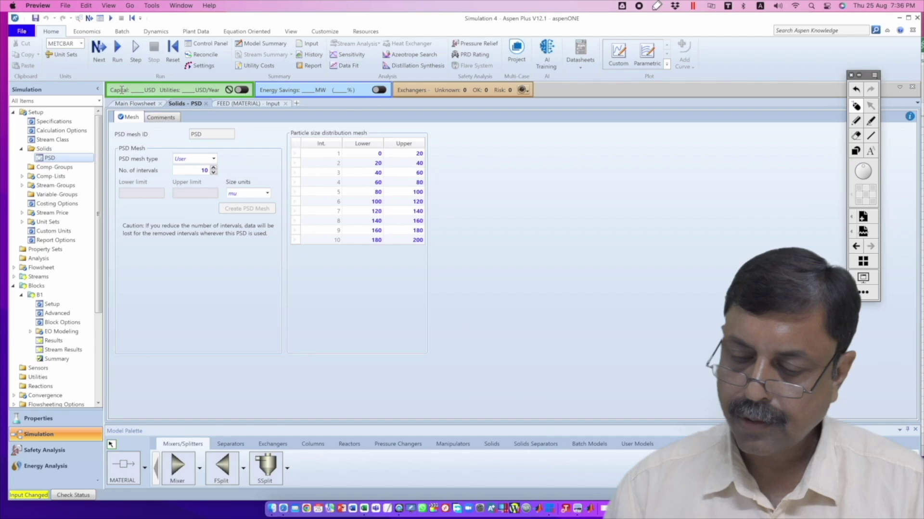
left_click(214, 161)
left_click(211, 169)
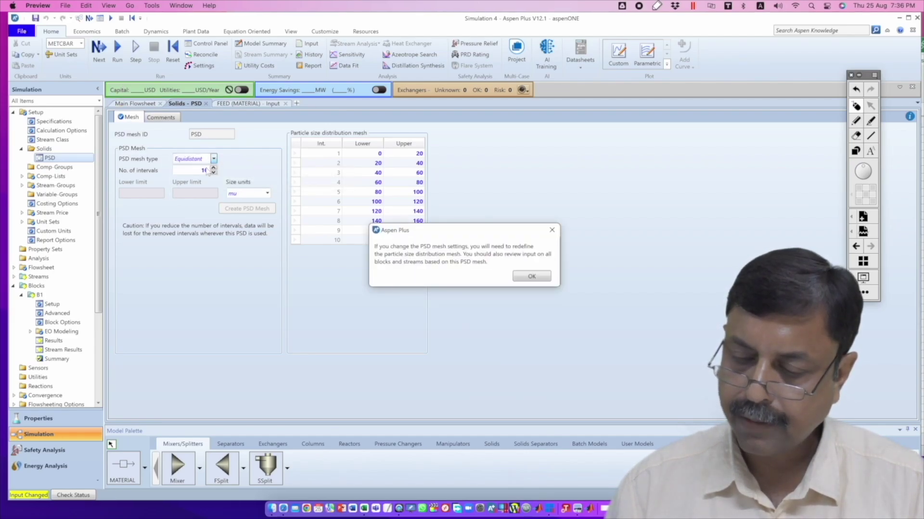
left_click(533, 277)
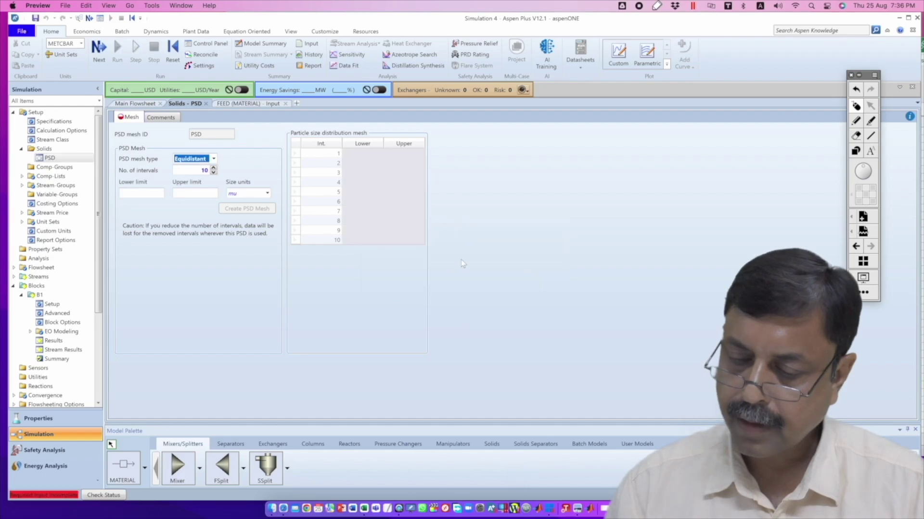
Set the number of intervals of the PSD mesh to 50.
double_click(203, 171)
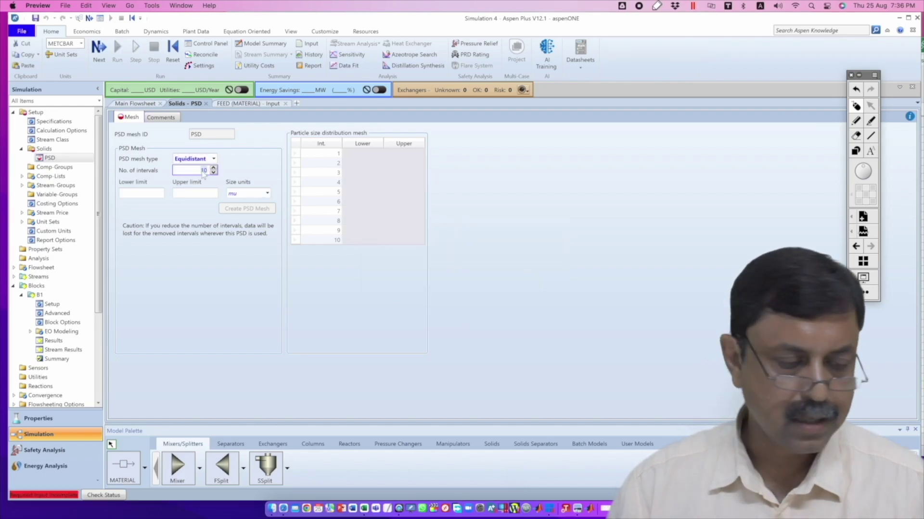
type("50")
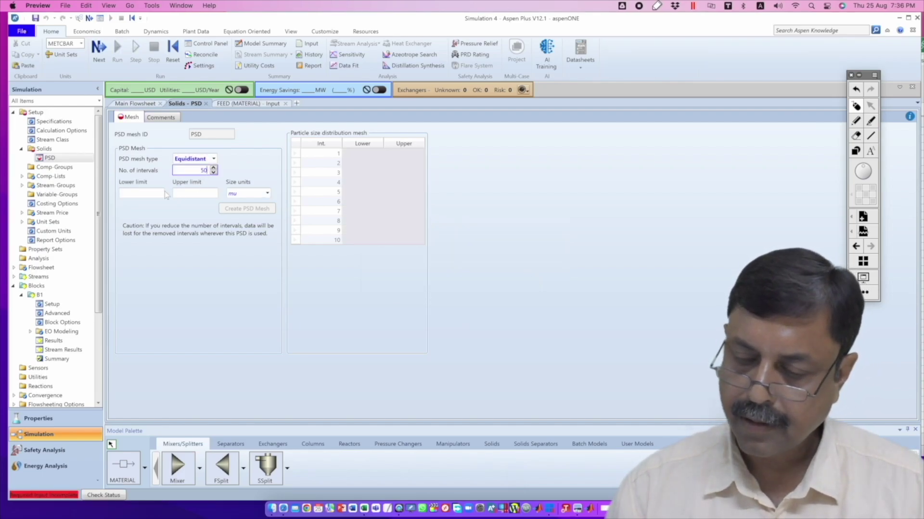
left_click(157, 195)
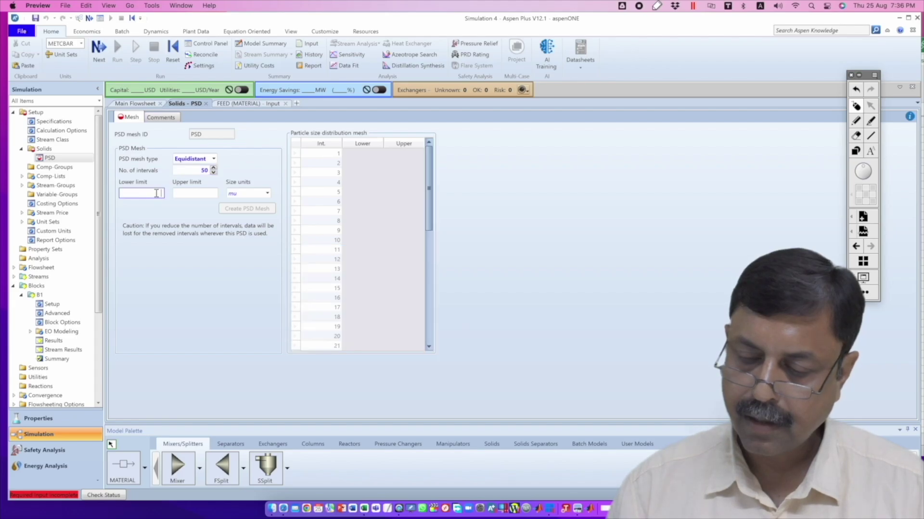
Set the PSD mesh limits to 0 and 10 cm and create the PSD mesh.
type("0")
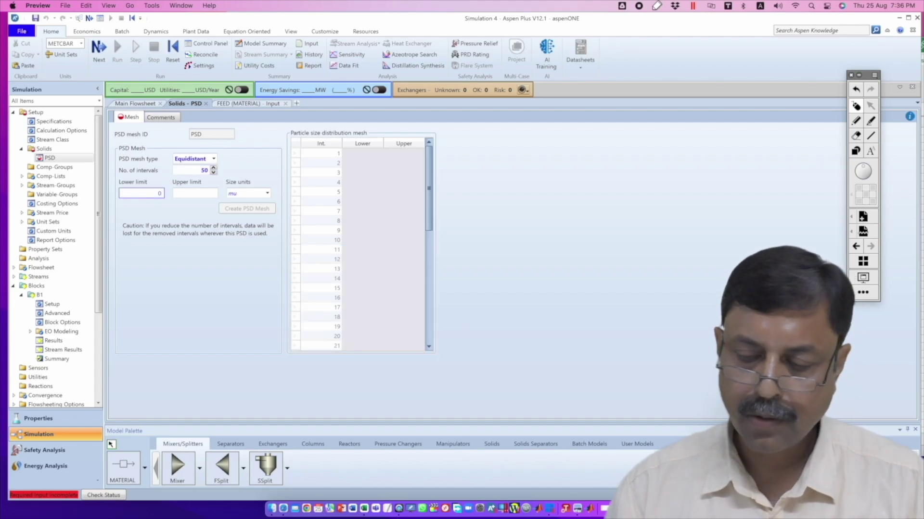
left_click(191, 194)
type("10")
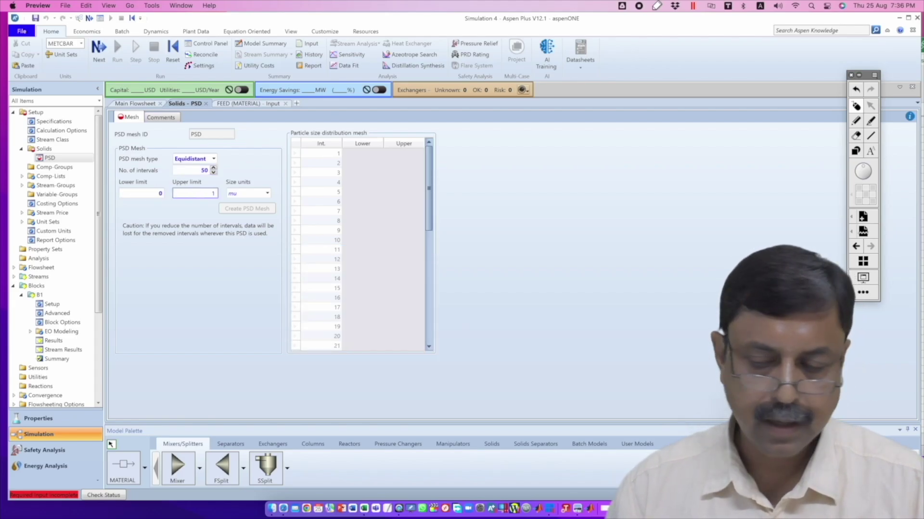
left_click(267, 194)
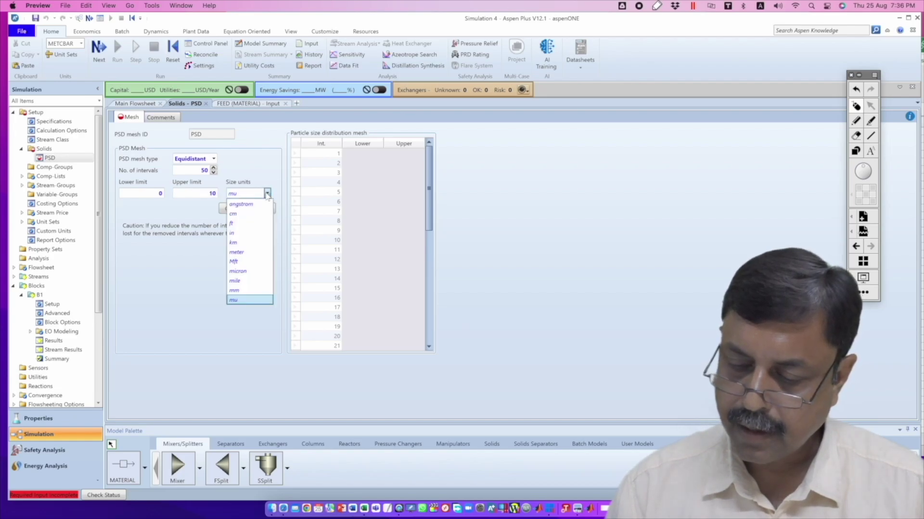
left_click(234, 213)
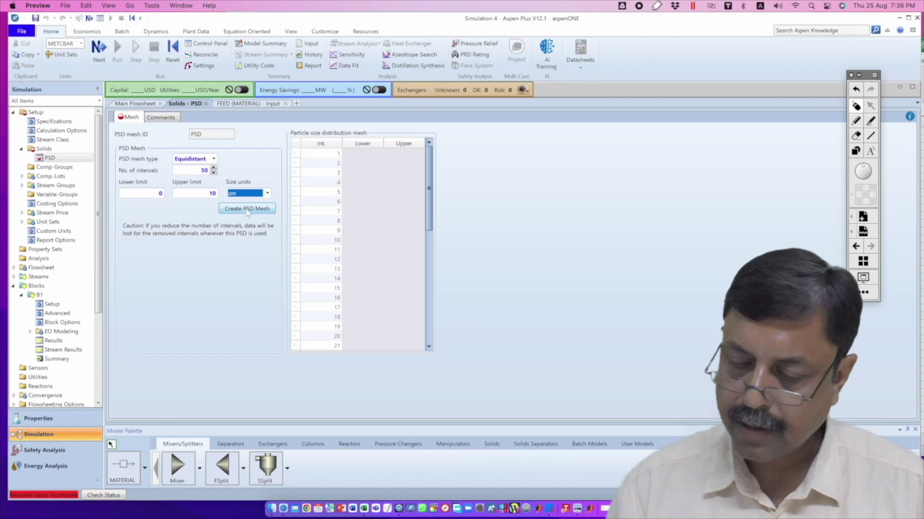
left_click(247, 208)
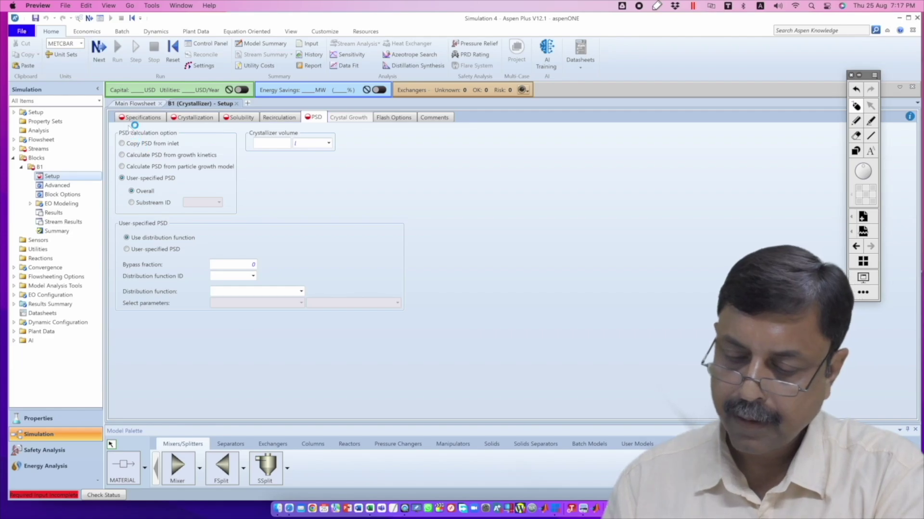
Open the input form of feed stream S1 and check the feed conditions in the crystallizer problem statement.
left_click(14, 148)
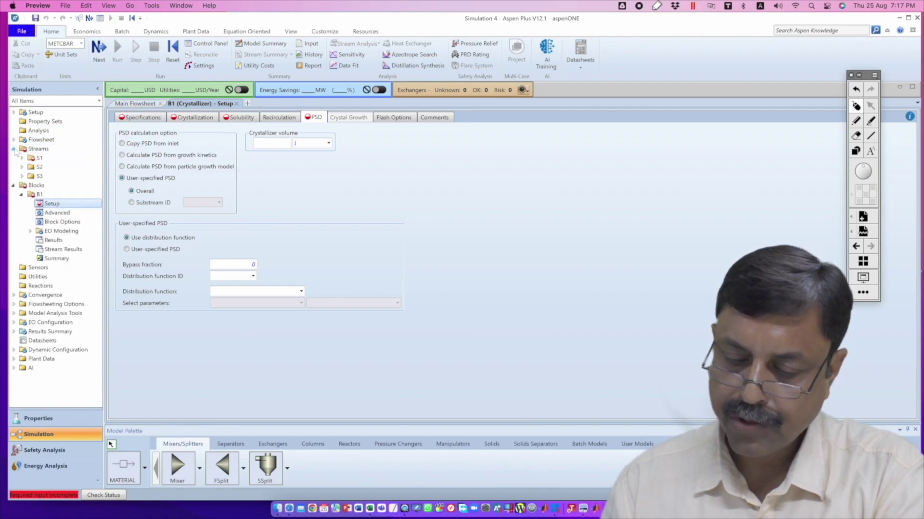
left_click(139, 103)
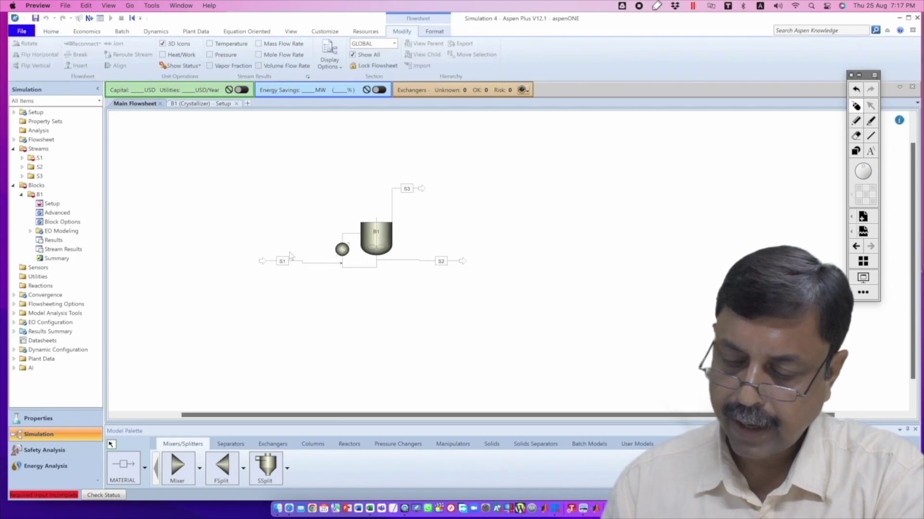
left_click(22, 158)
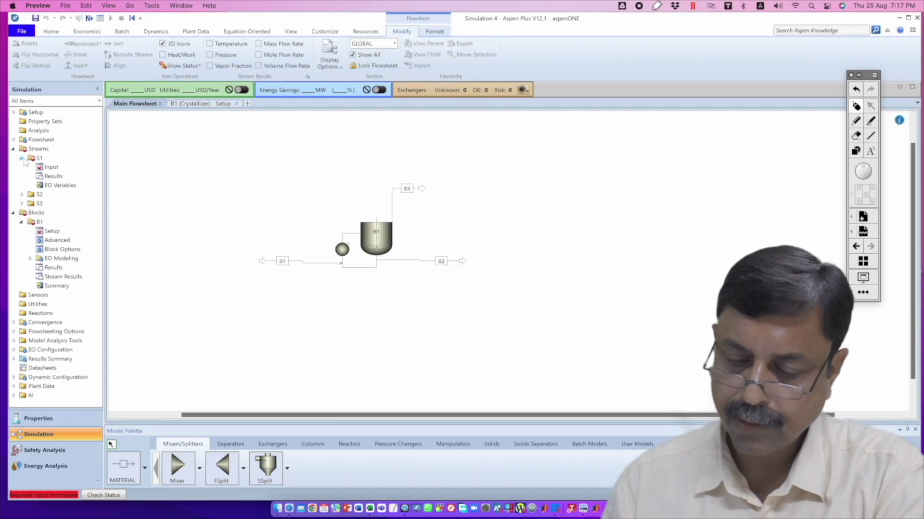
double_click(46, 166)
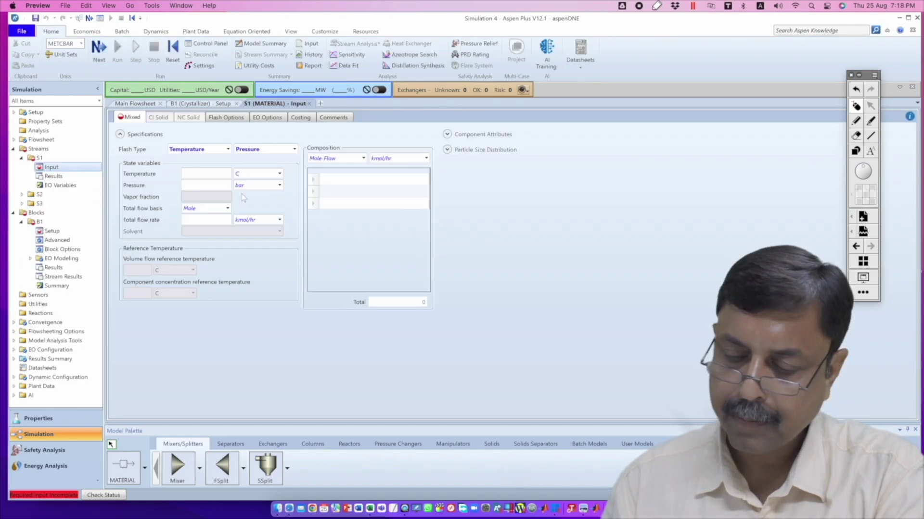
left_click(220, 174)
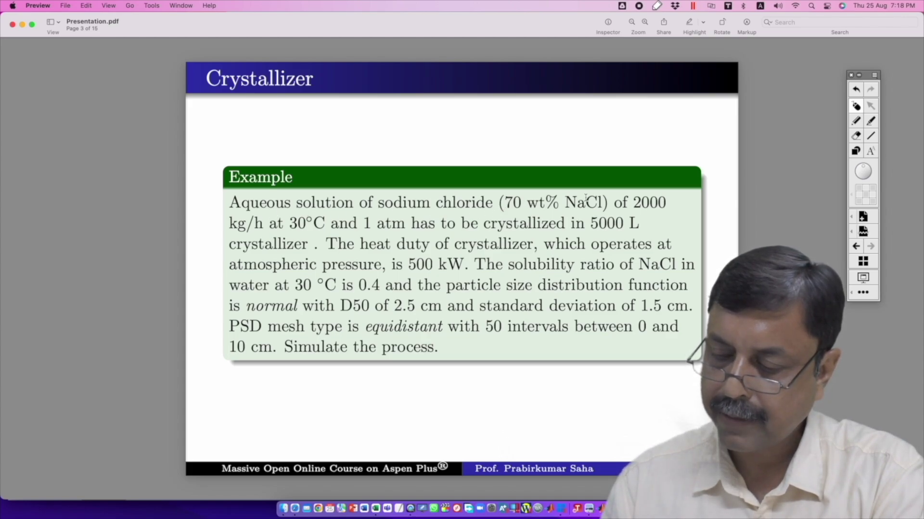
left_click(23, 24)
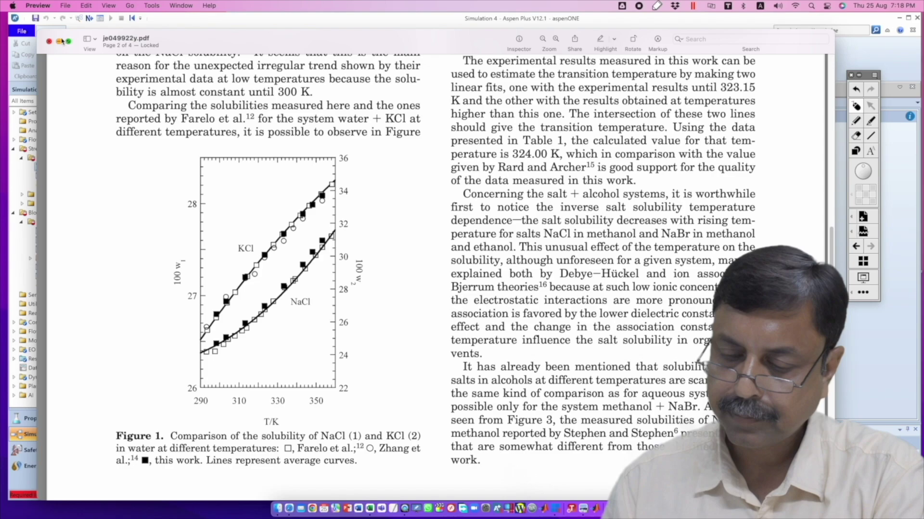
left_click(59, 42)
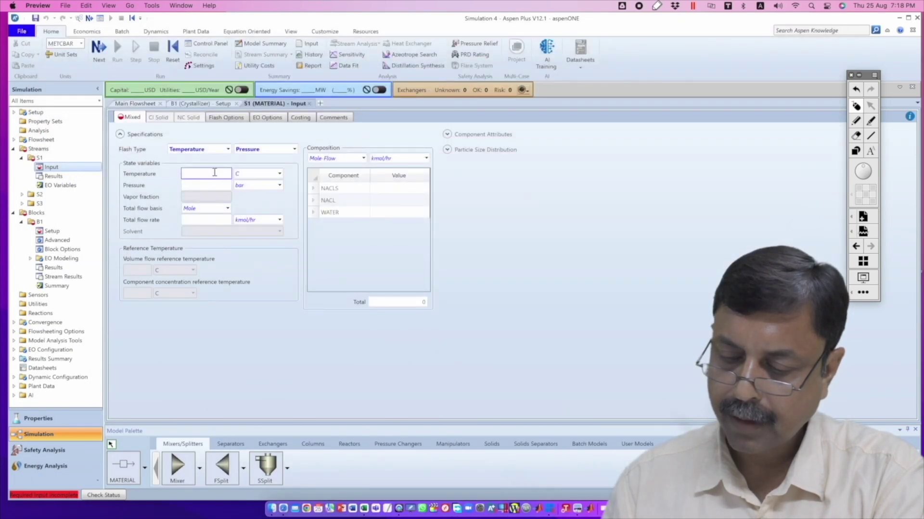
Set the temperature of feed stream S1 to 30 C and its pressure to 1 atm.
type("30")
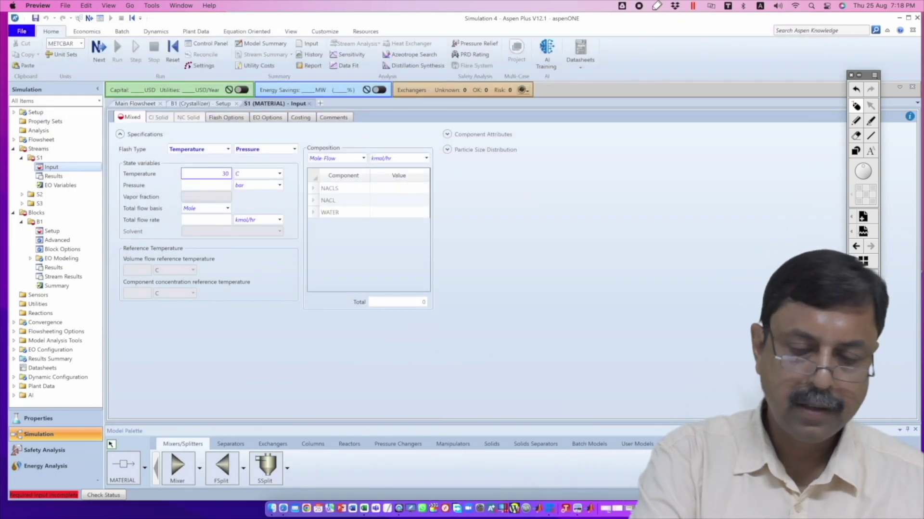
left_click(222, 186)
type("1")
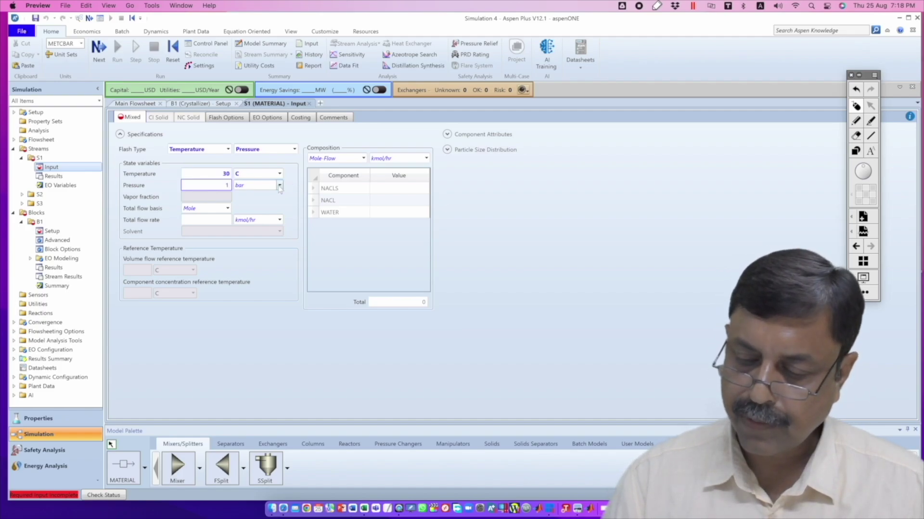
left_click(279, 185)
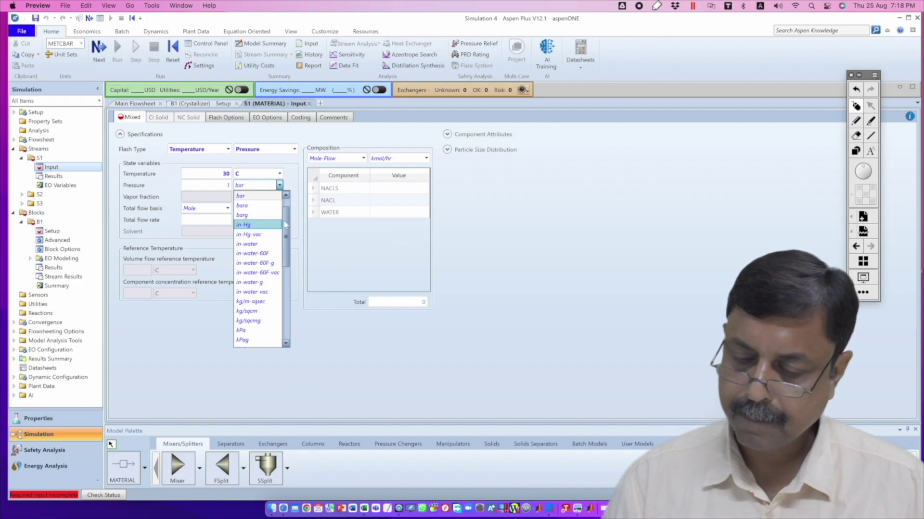
left_click(285, 195)
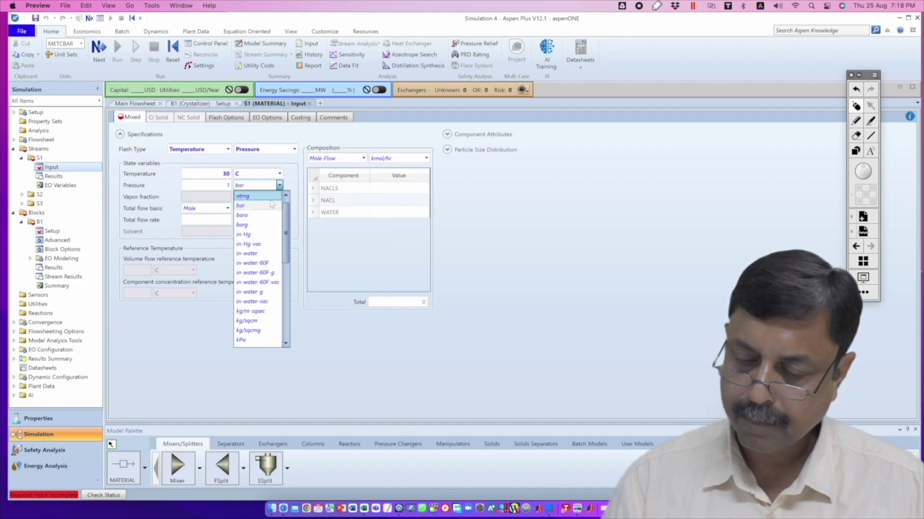
scroll(272, 205, "up", 1)
left_click(273, 196)
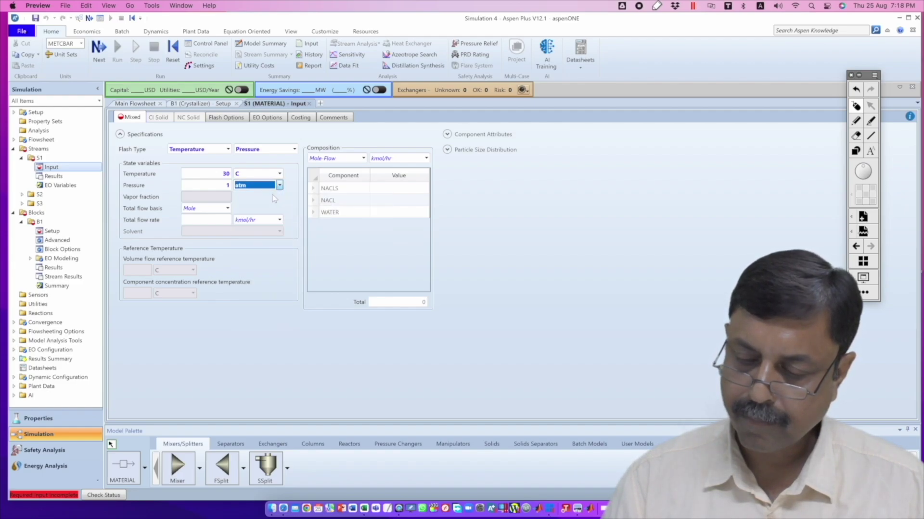
Set the total flow basis of stream S1 to Mass with a total flow rate of 2000 kg/hr.
left_click(227, 208)
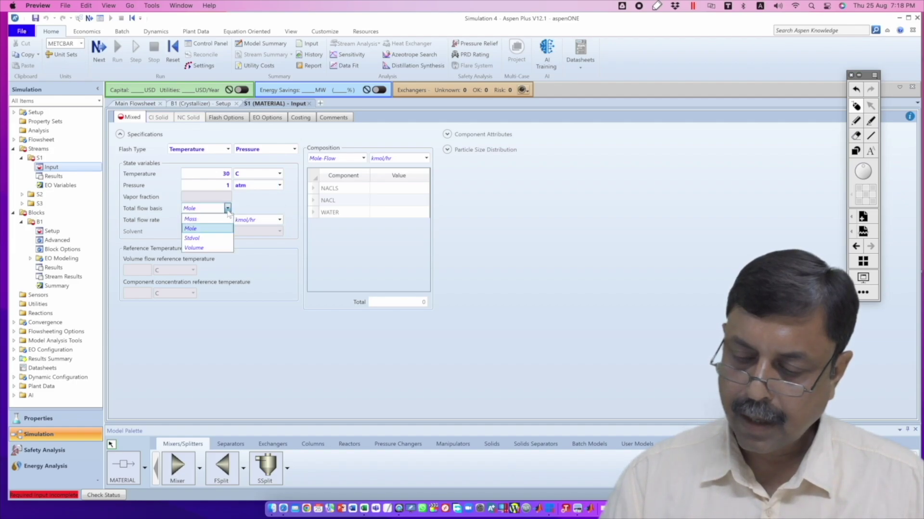
left_click(222, 219)
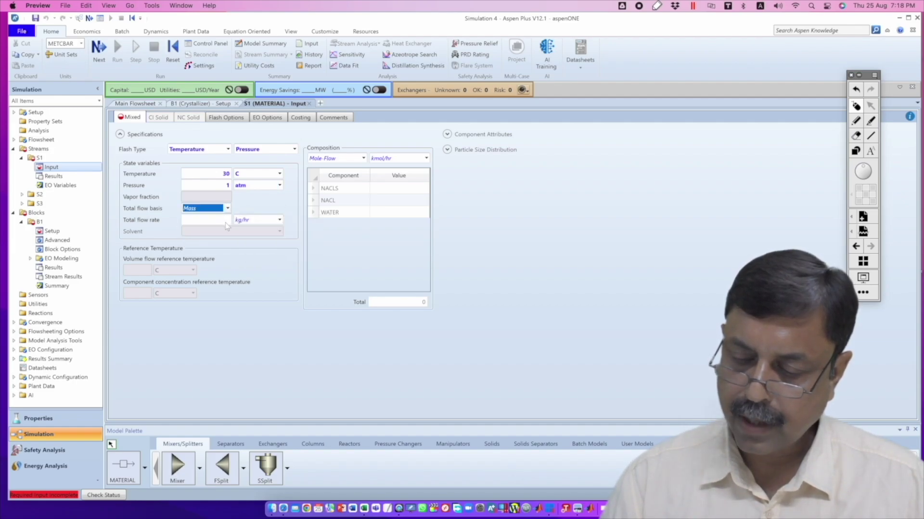
left_click(224, 223)
type("2")
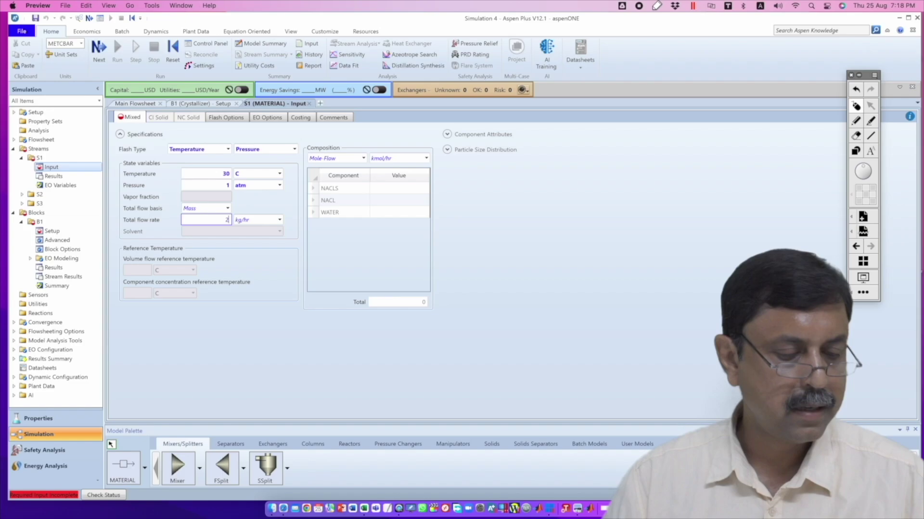
type("000")
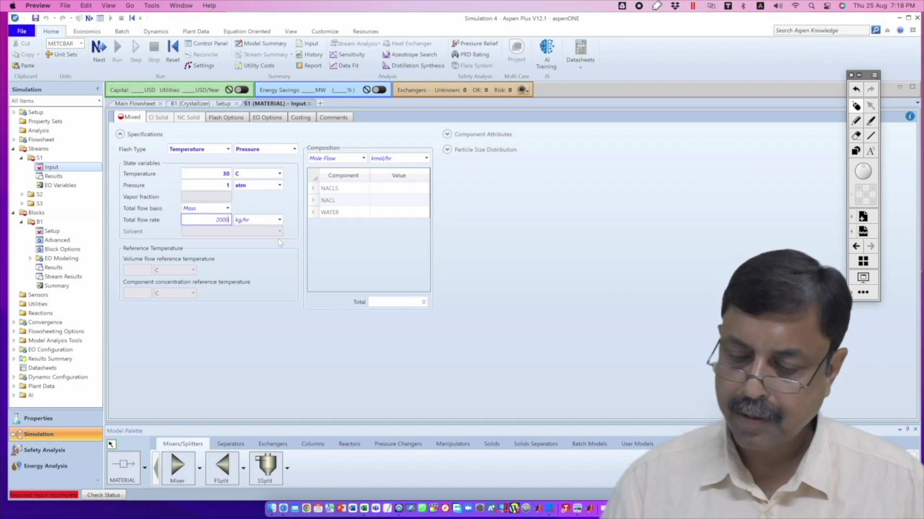
key("Return")
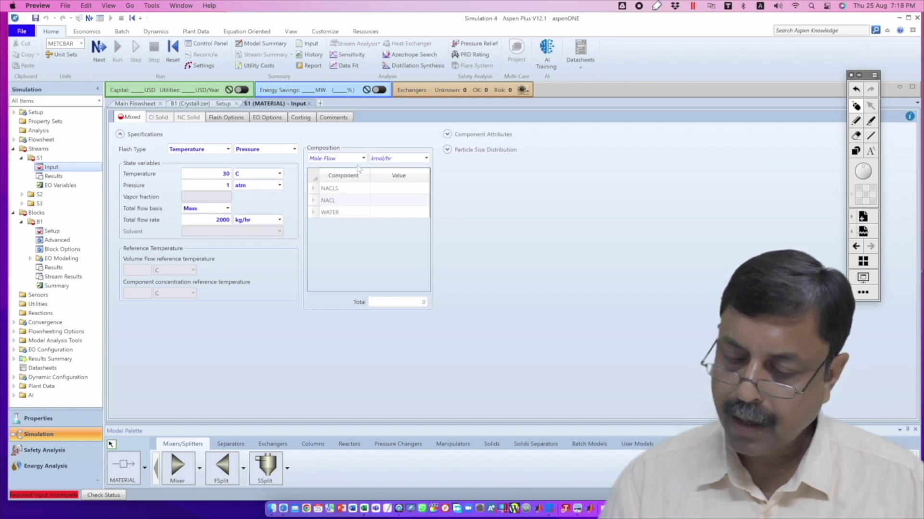
Enter the composition of stream S1 as Mass-Frac, with 0.7 for NACL and 0.3 for WATER.
left_click(395, 189)
left_click(406, 202)
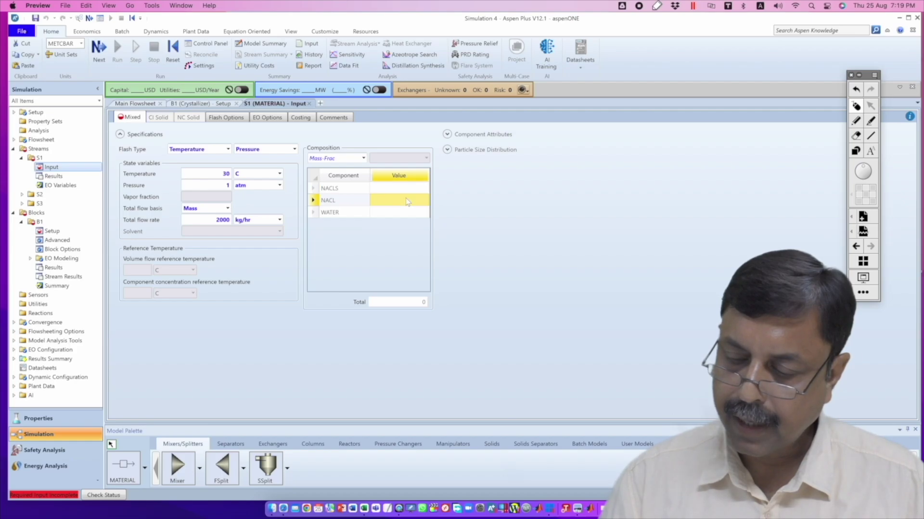
type("0")
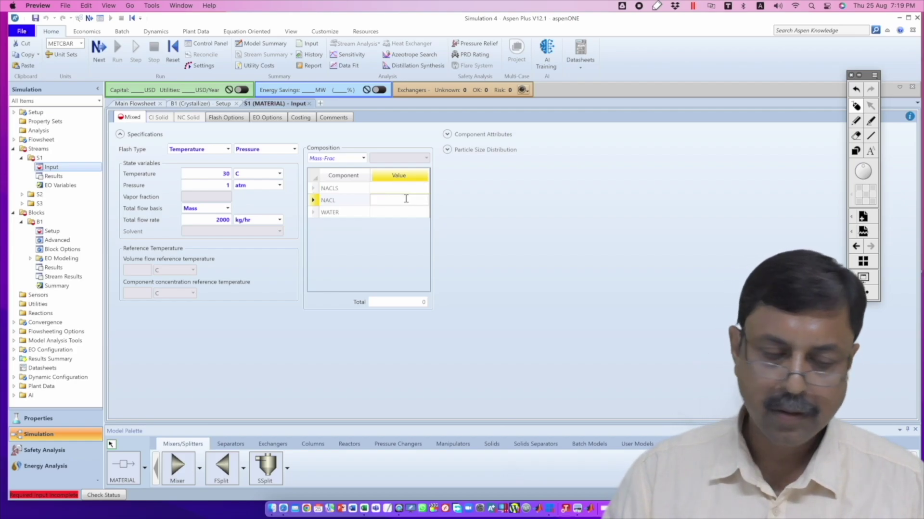
type(".")
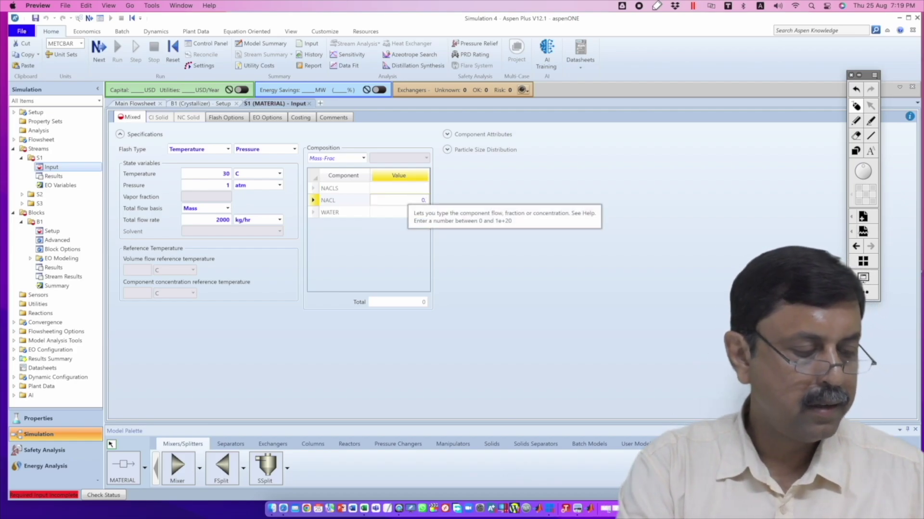
type("7")
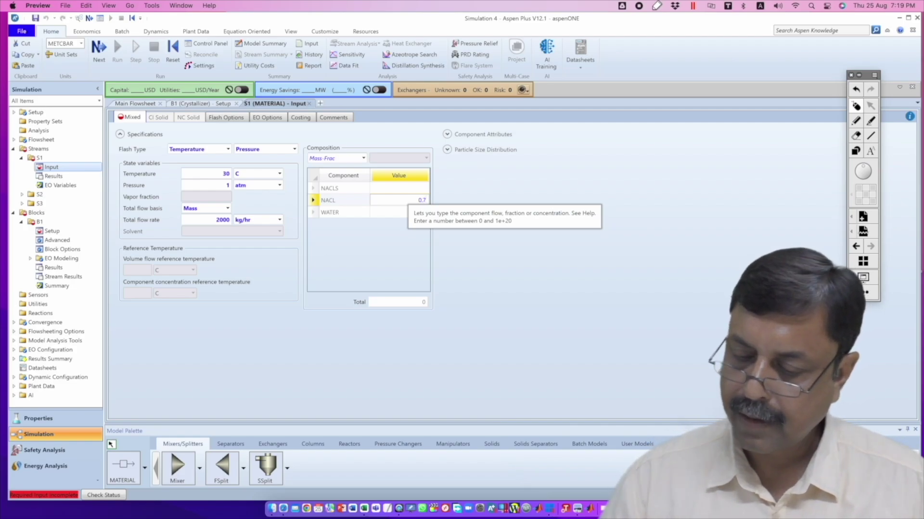
left_click(394, 213)
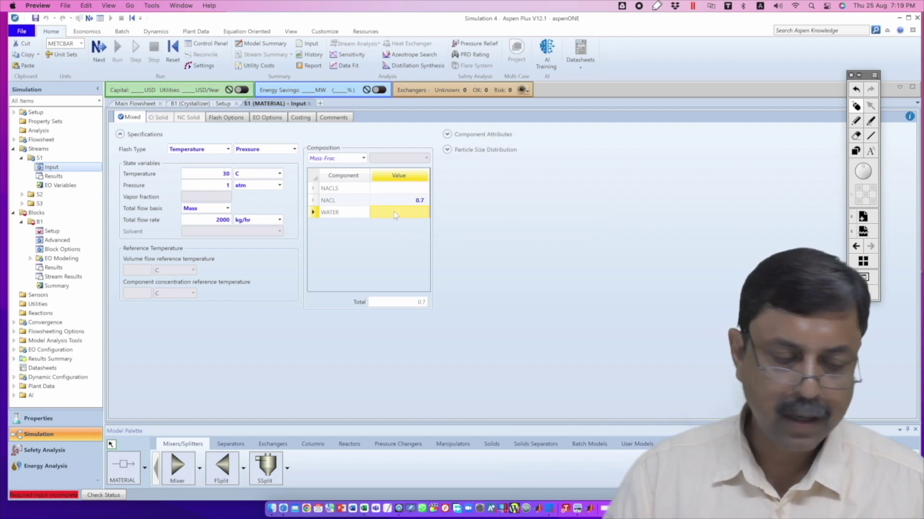
type("0.3")
key("Return")
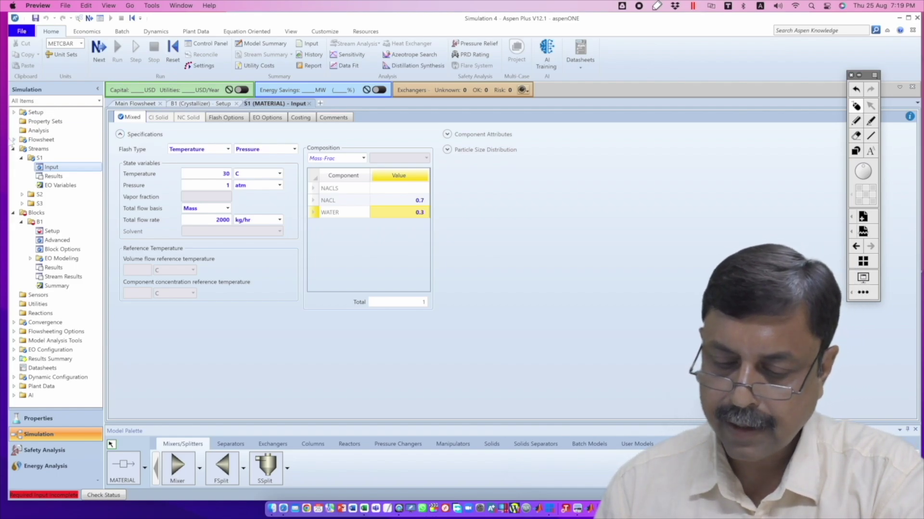
Open the setup specifications of crystallizer block B1 and set its operating temperature to 30 C.
left_click(14, 150)
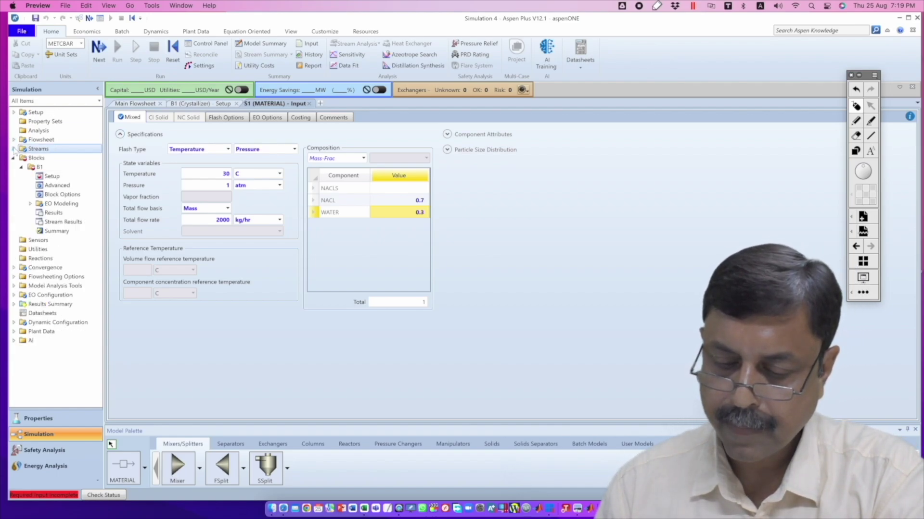
left_click(50, 177)
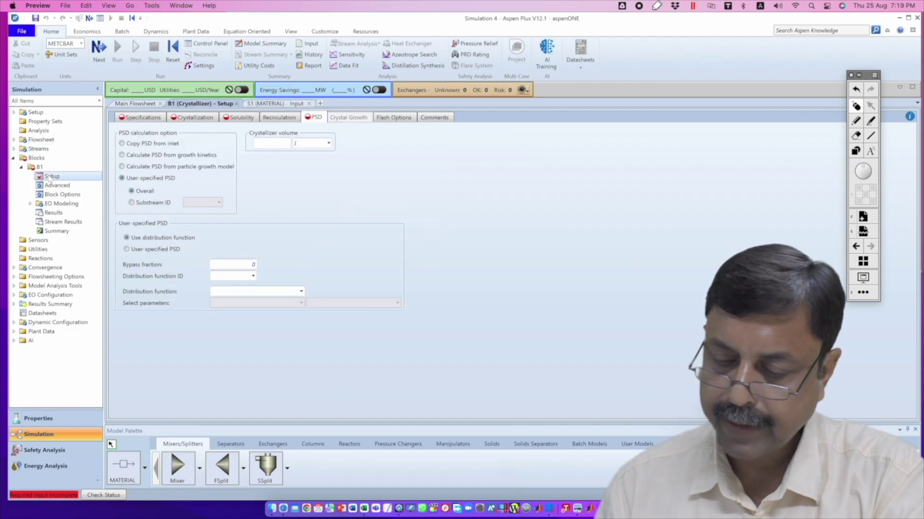
left_click(147, 119)
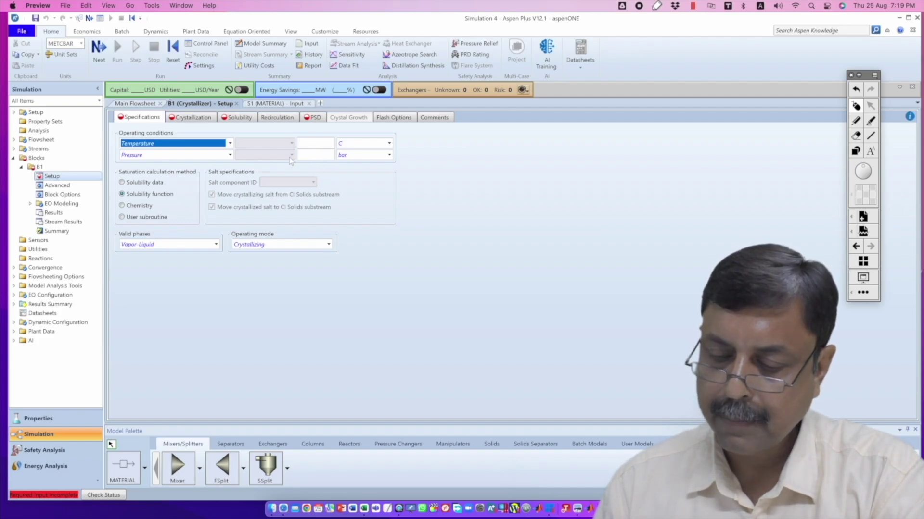
left_click(313, 144)
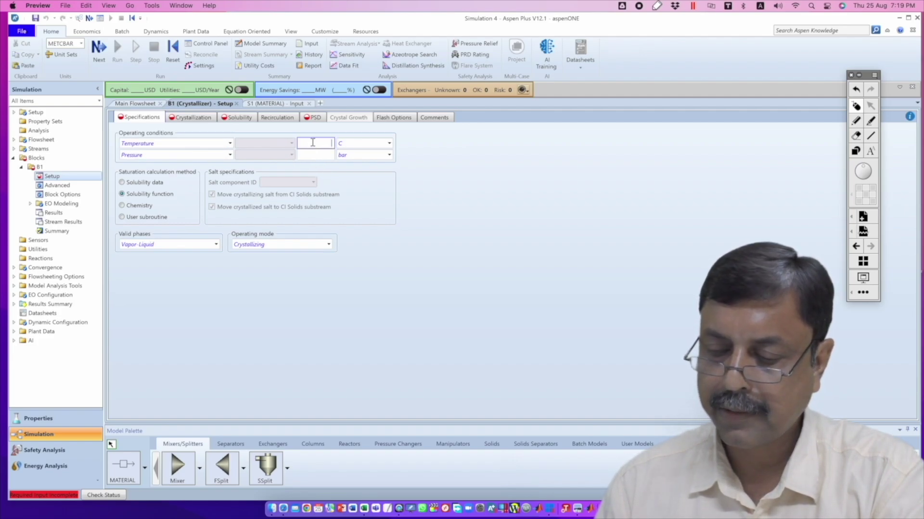
type("30")
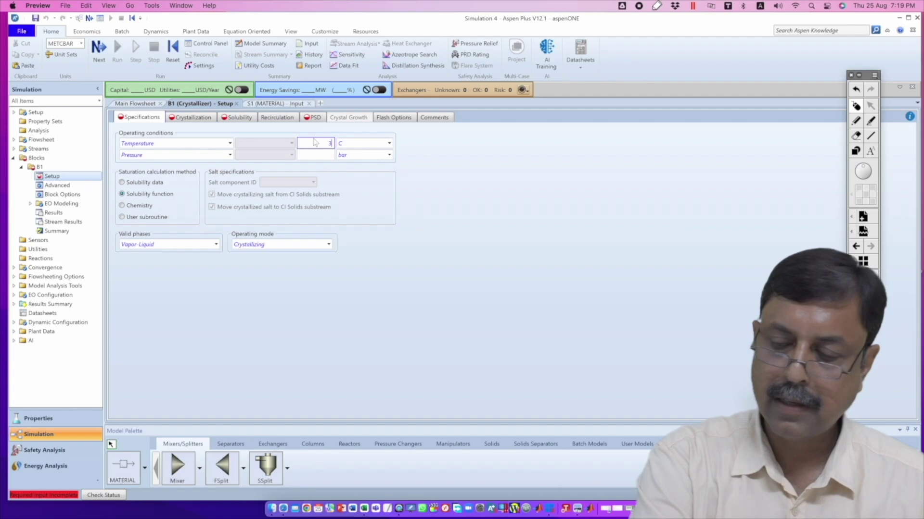
Set the operating pressure of crystallizer B1 to 1 atm and check the operating conditions in the crystallizer problem statement.
left_click(230, 154)
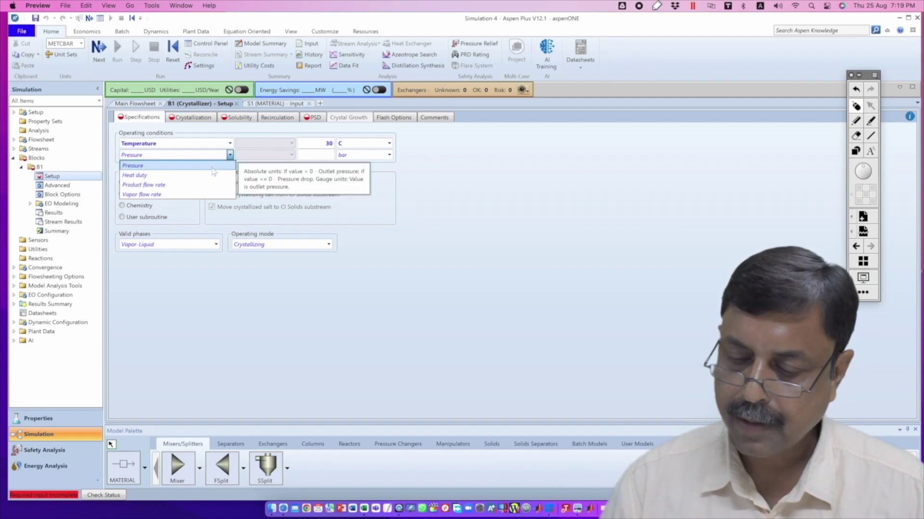
left_click(318, 158)
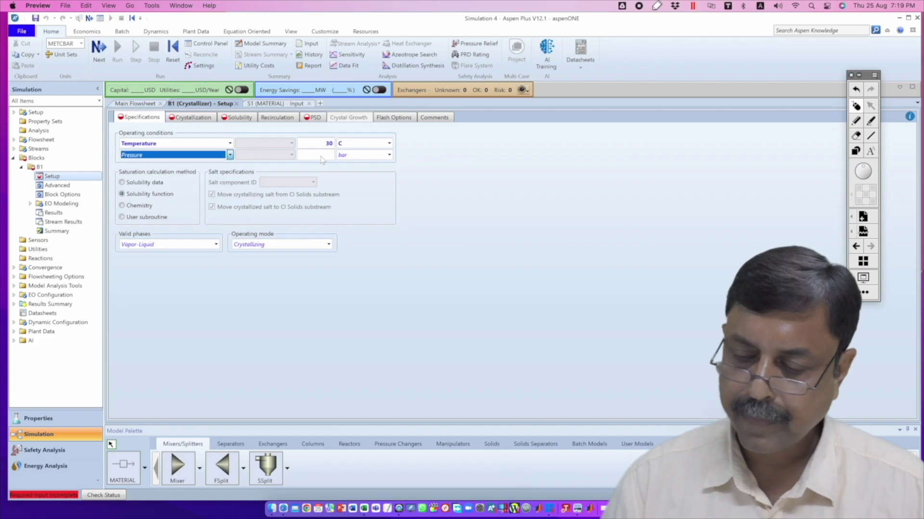
left_click(321, 156)
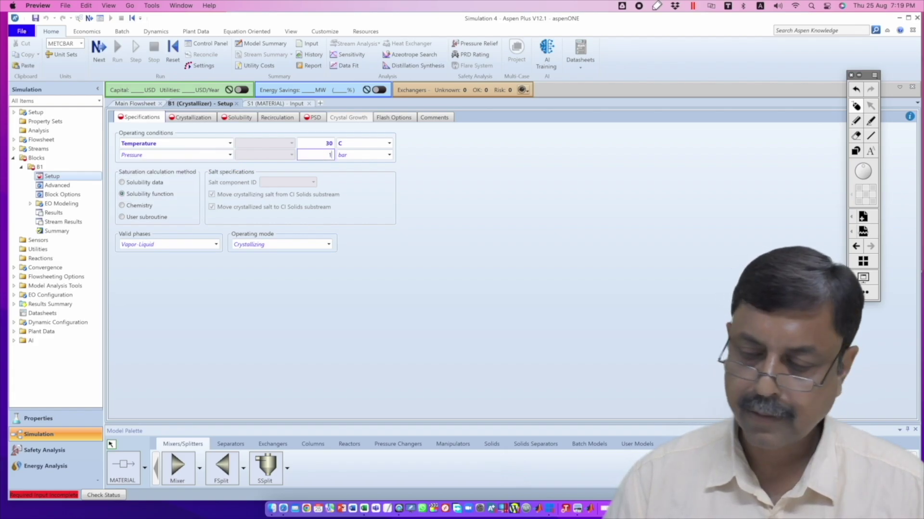
left_click(389, 155)
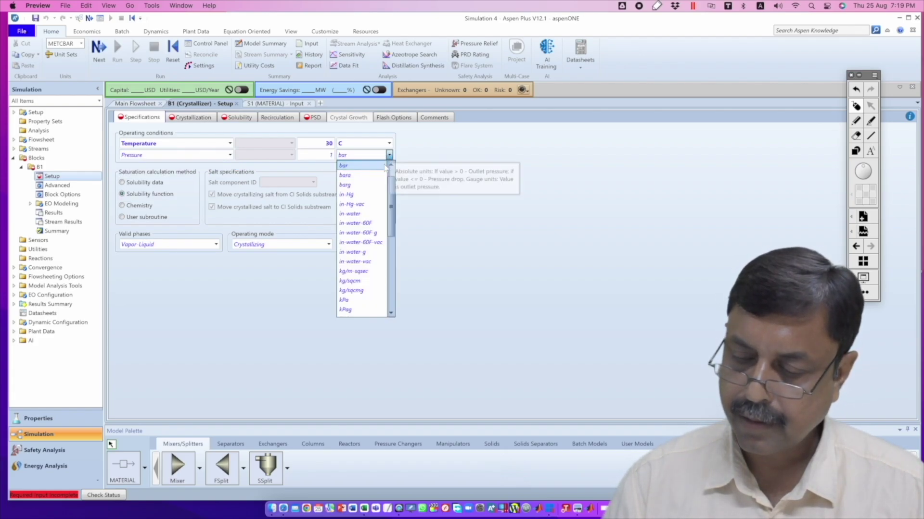
left_click(392, 166)
left_click(392, 166)
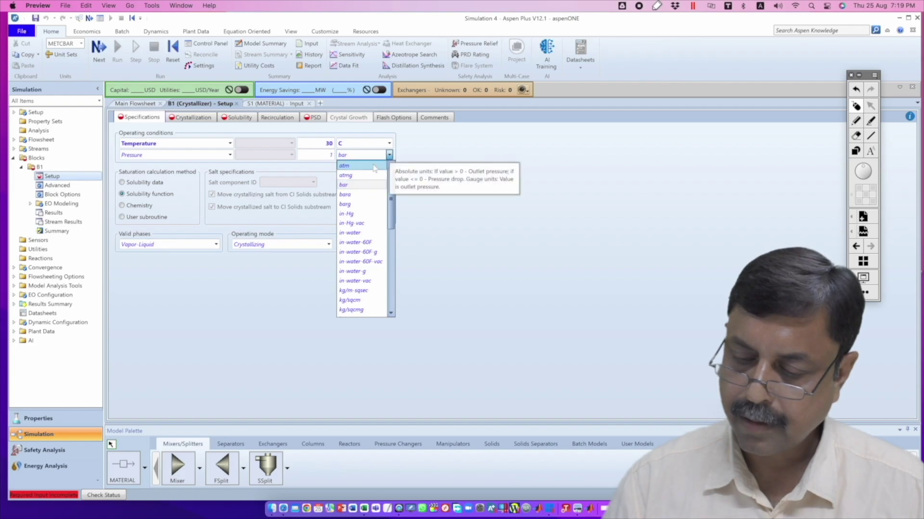
left_click(379, 166)
left_click(423, 164)
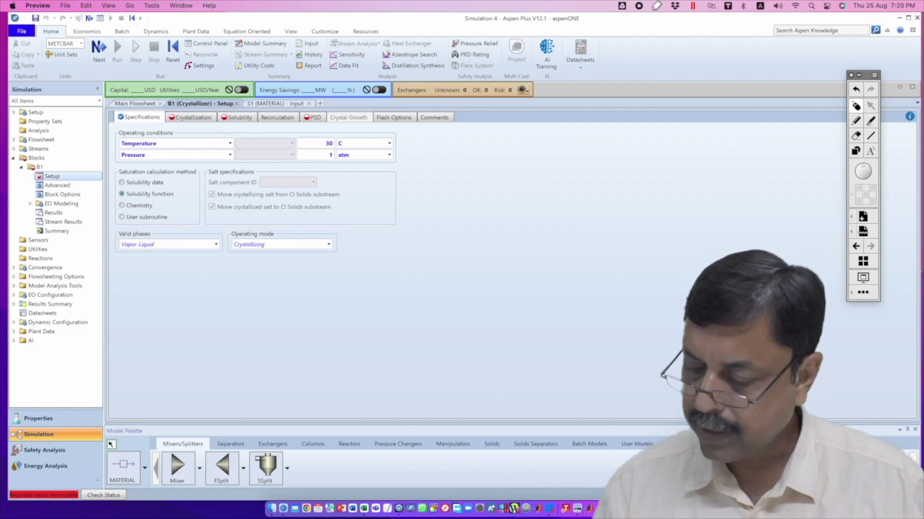
left_click(641, 508)
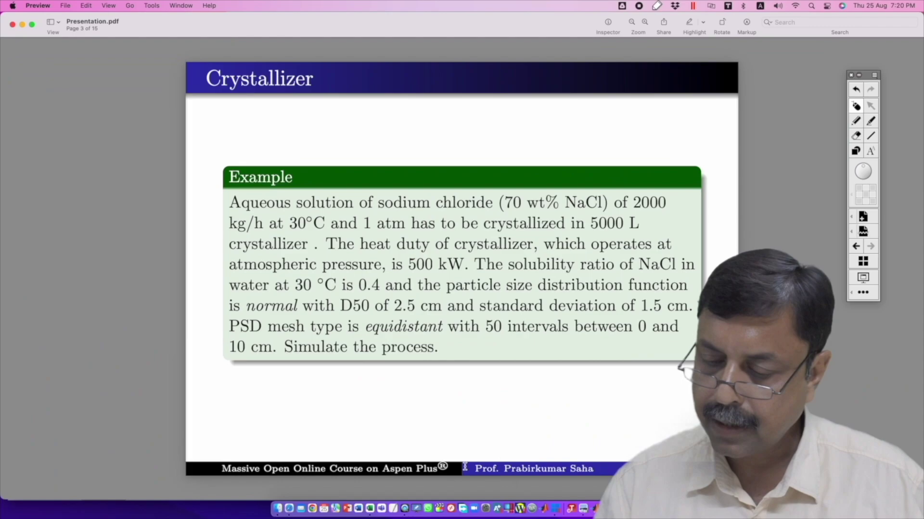
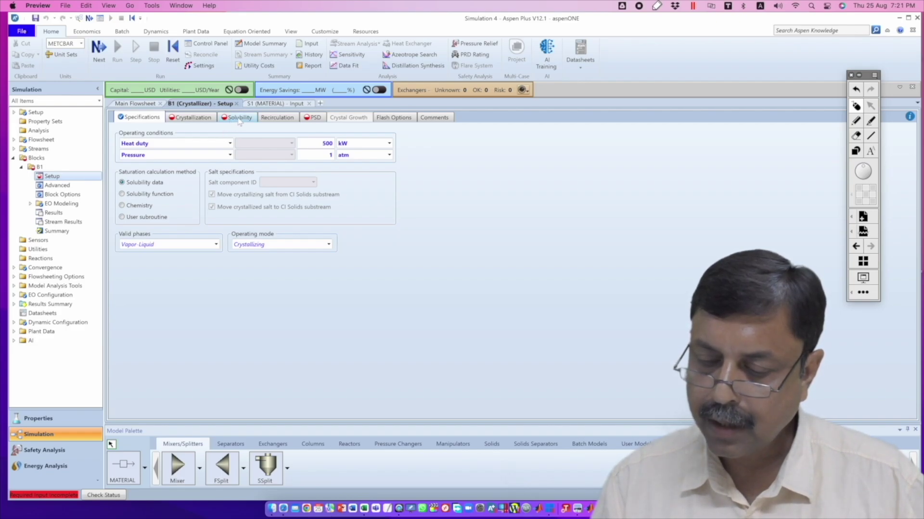
Enter a solubility ratio of 0.4 at 30 C in the solubility data of crystallizer B1.
left_click(238, 119)
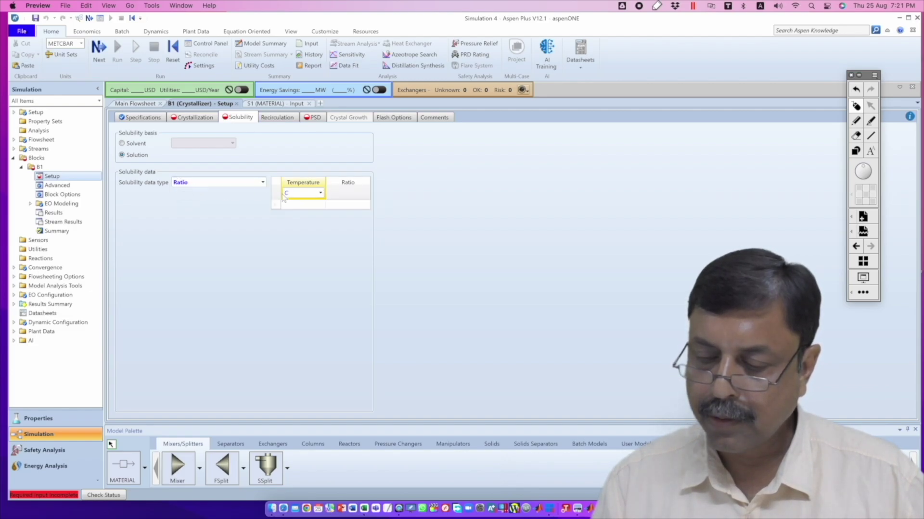
left_click(301, 205)
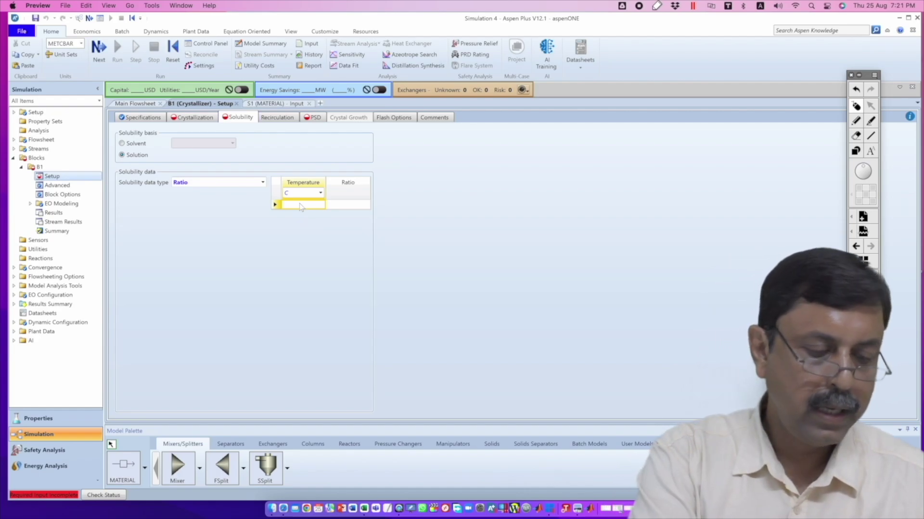
type("30")
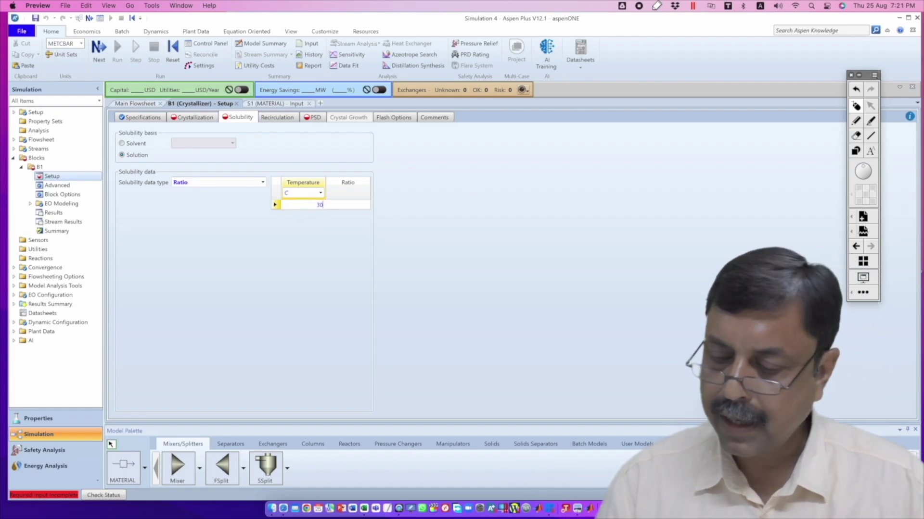
left_click(340, 207)
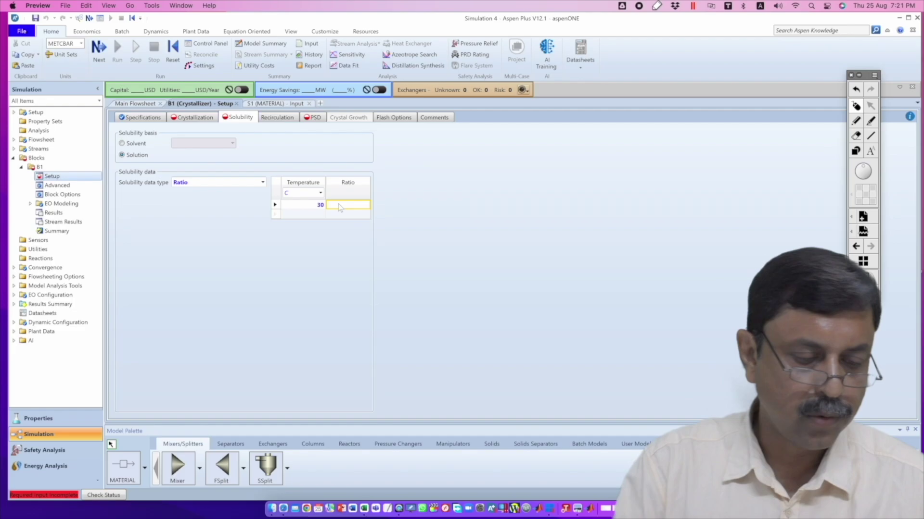
type("0.4")
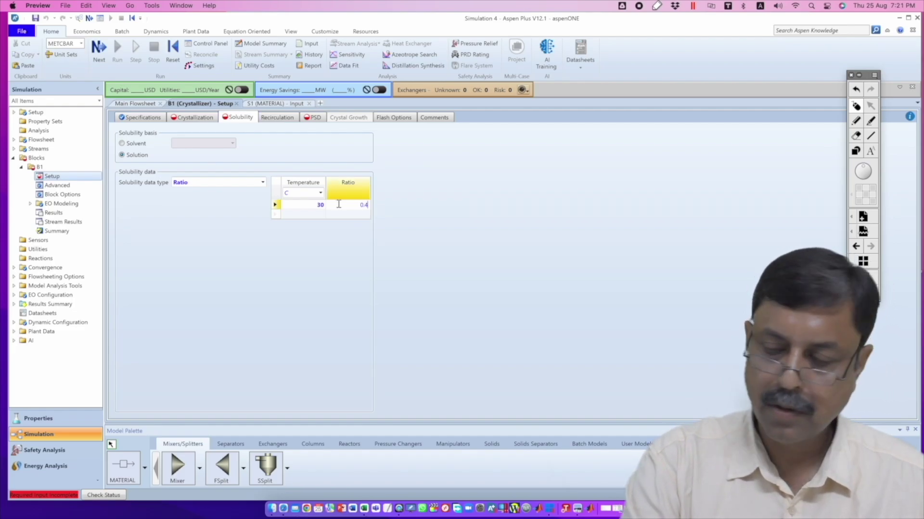
key("Return")
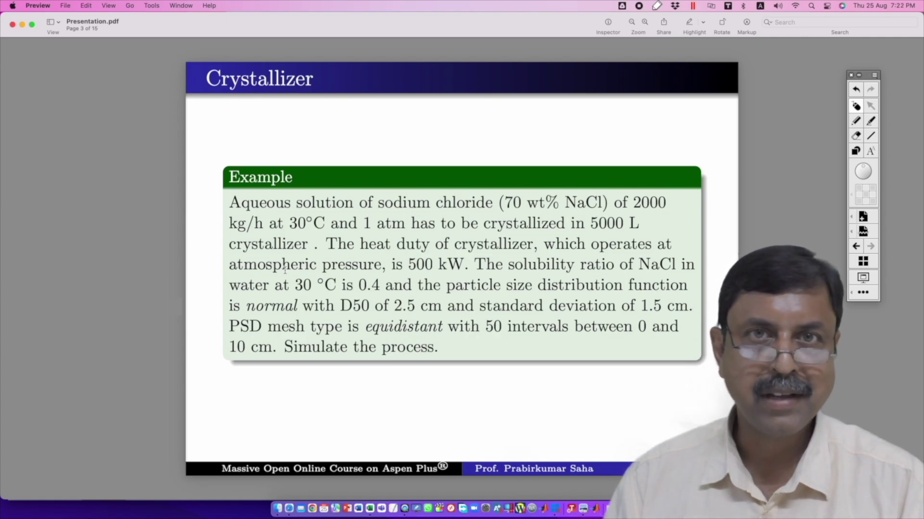
Put the problem statement away and bring up Table 1, the solubilities in pure solvents, in the paper je049922y.pdf.
left_click(22, 24)
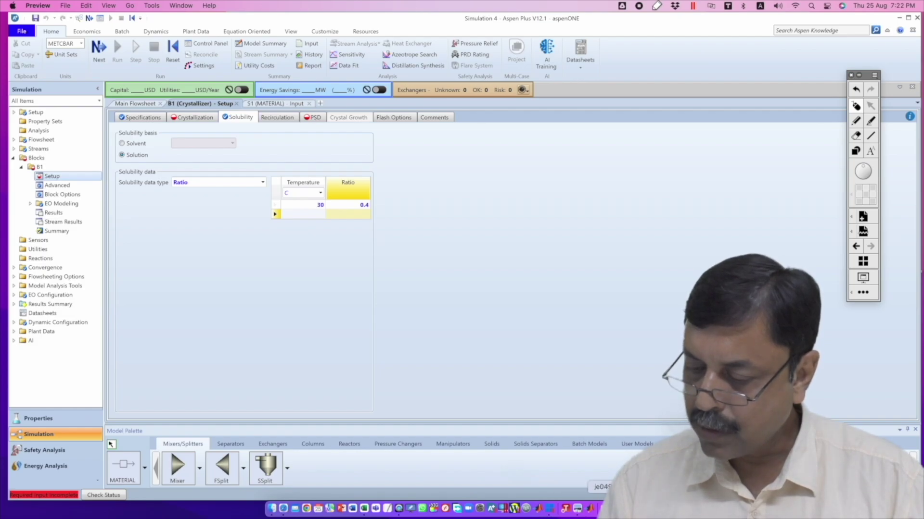
left_click(608, 508)
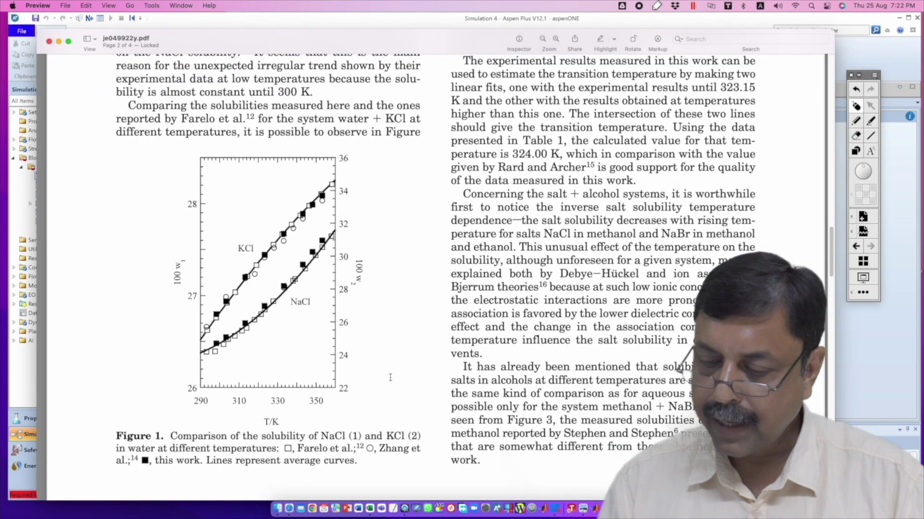
scroll(394, 380, "up", 5)
scroll(394, 379, "up", 10)
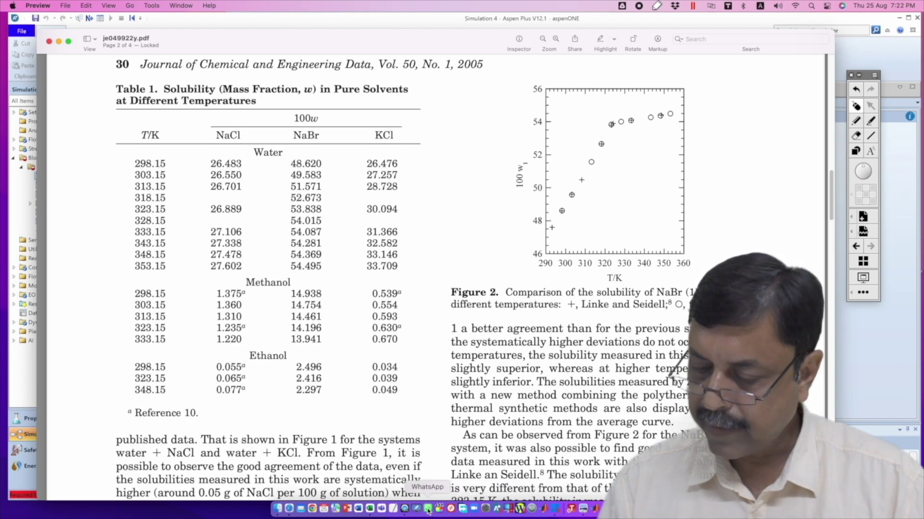
Create a blank Excel workbook and narrow its window to uncover the temperature and NaCl columns of the paper's Table 1.
left_click(370, 509)
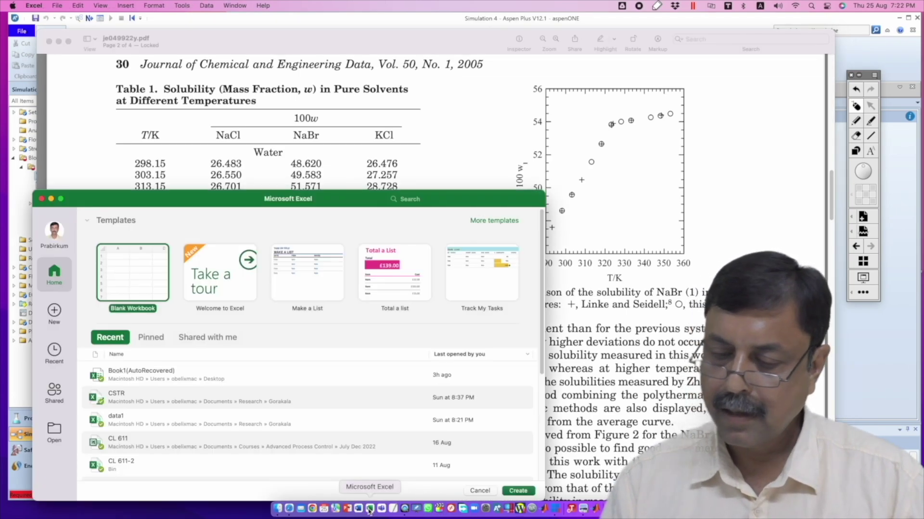
double_click(134, 273)
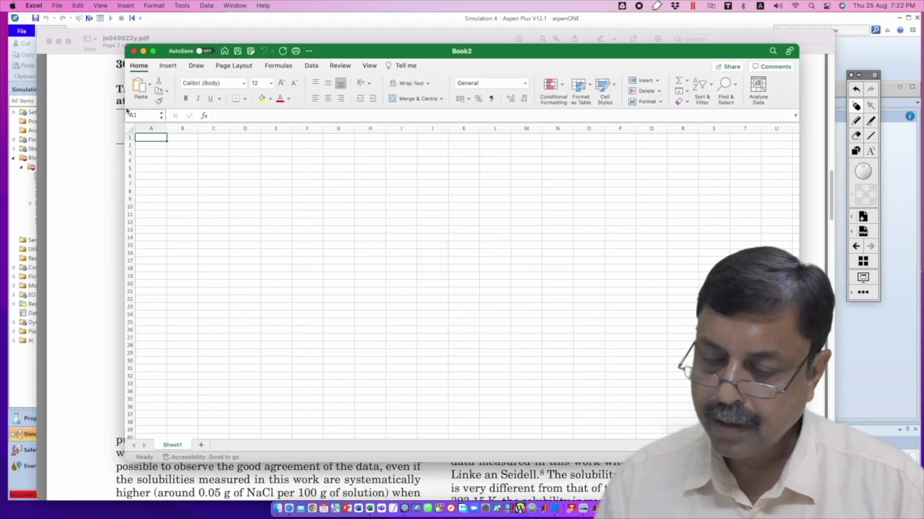
left_click_drag(124, 109, 257, 107)
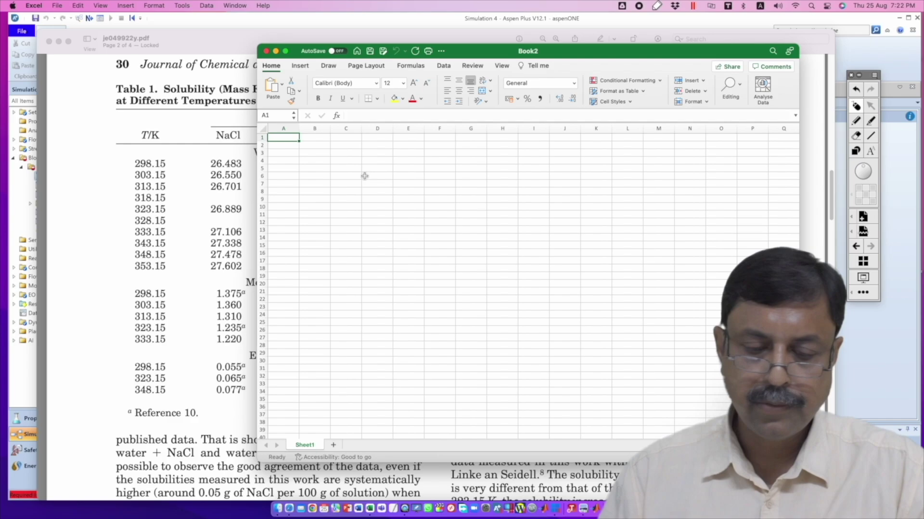
Enter the first water temperatures from Table 1, 298.15, 303.15 and 313.15, in cells A1 to A3.
type("29")
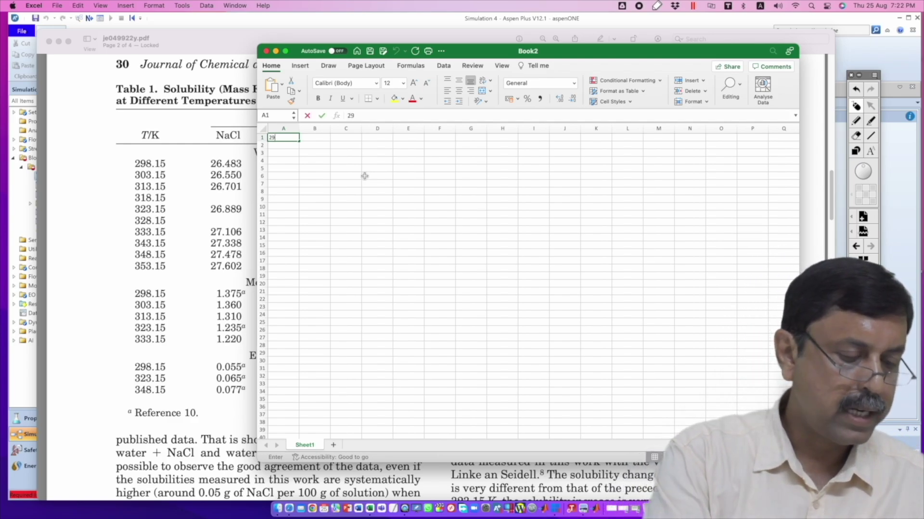
type("8.15")
key("Return")
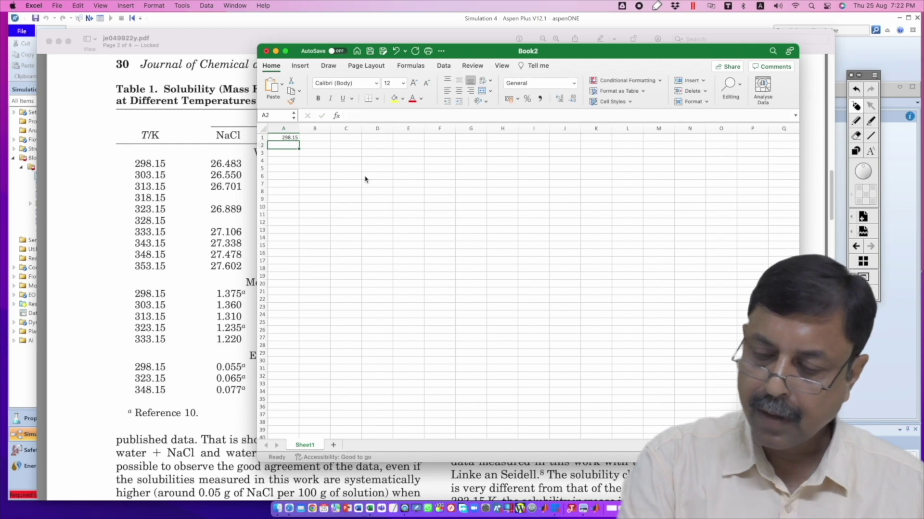
type("303")
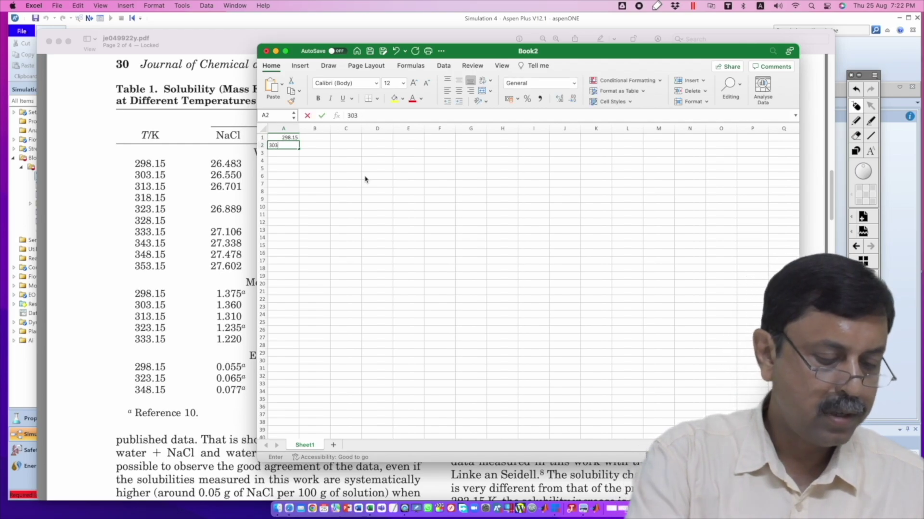
type(".15")
key("Return")
type("313.1")
key("Return")
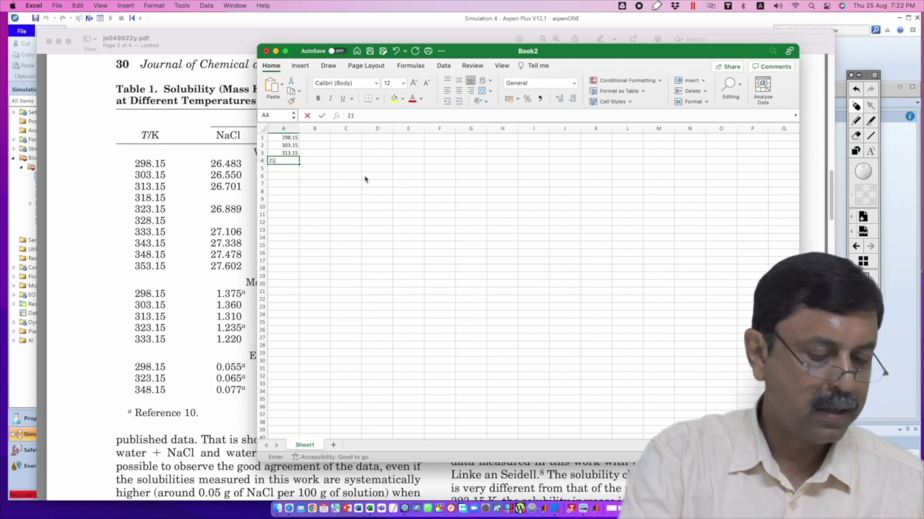
Enter the temperatures 323.15 in cell A4 and 333.15 in cell A5, skipping rows without an NaCl value.
type("318.15")
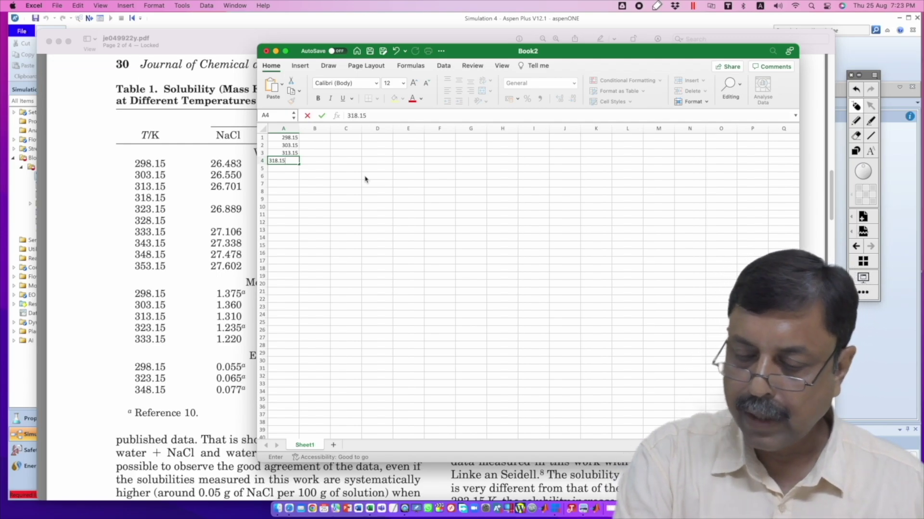
key("BackSpace")
key("BackSpace")
key("BackSpace")
key("BackSpace")
key("BackSpace")
type("23")
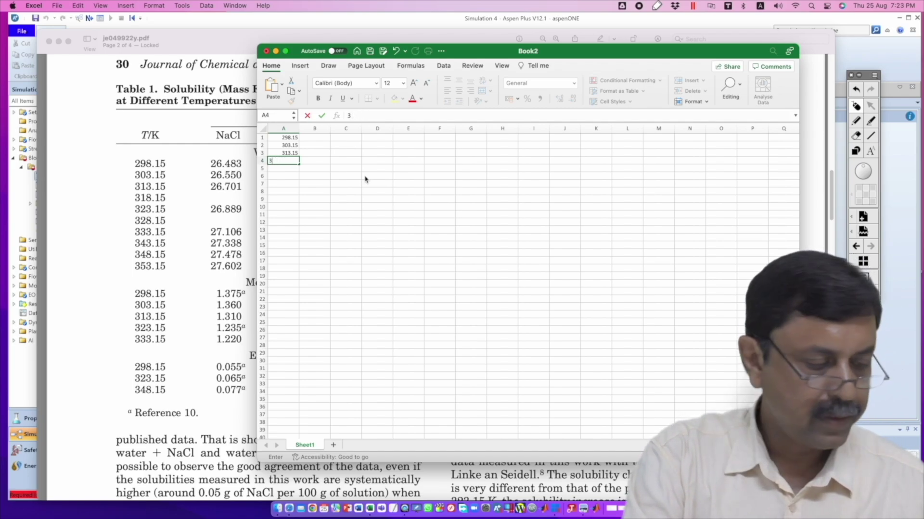
type(".15")
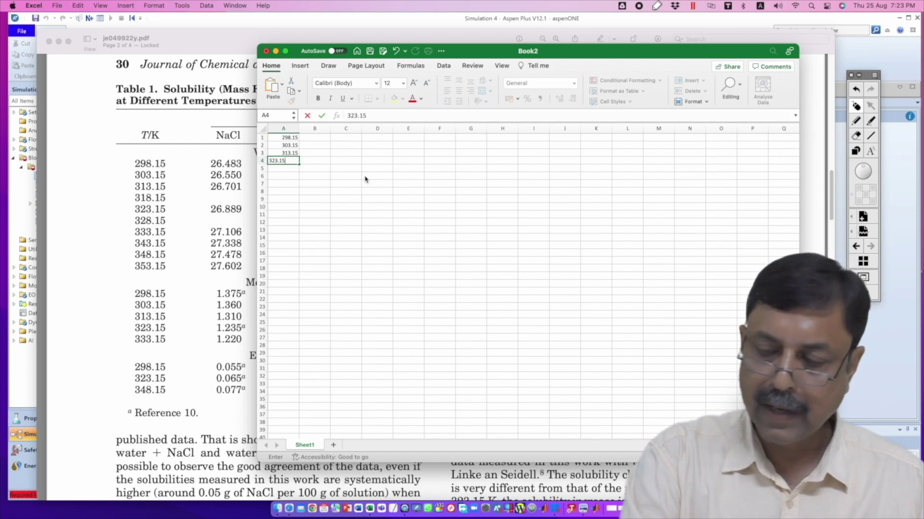
key("Return")
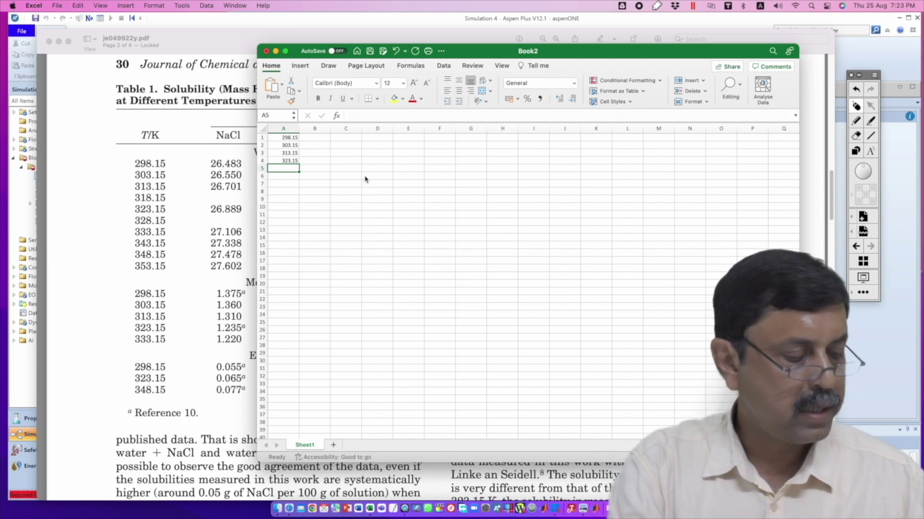
type("333.15")
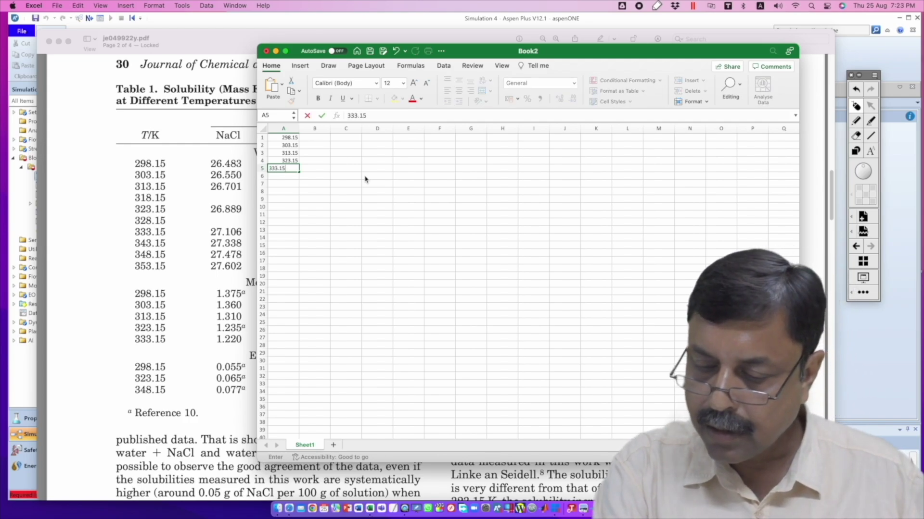
key("Return")
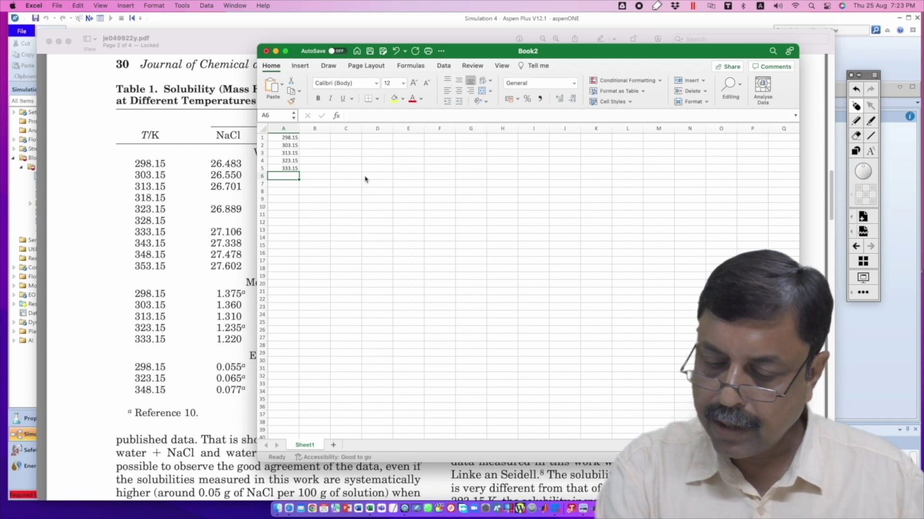
Enter the remaining water temperatures from Table 1, 343.15, 348.15 and 353.15, in cells A6 to A8.
type("343.15")
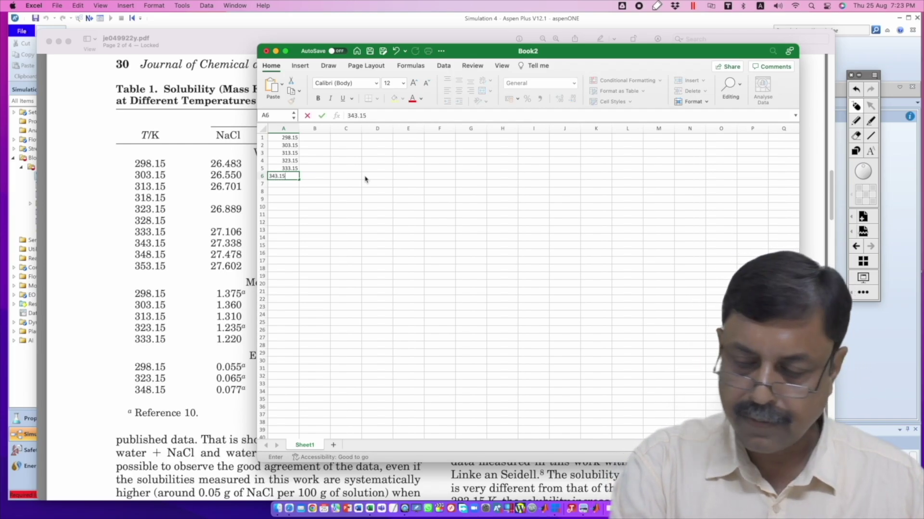
key("Return")
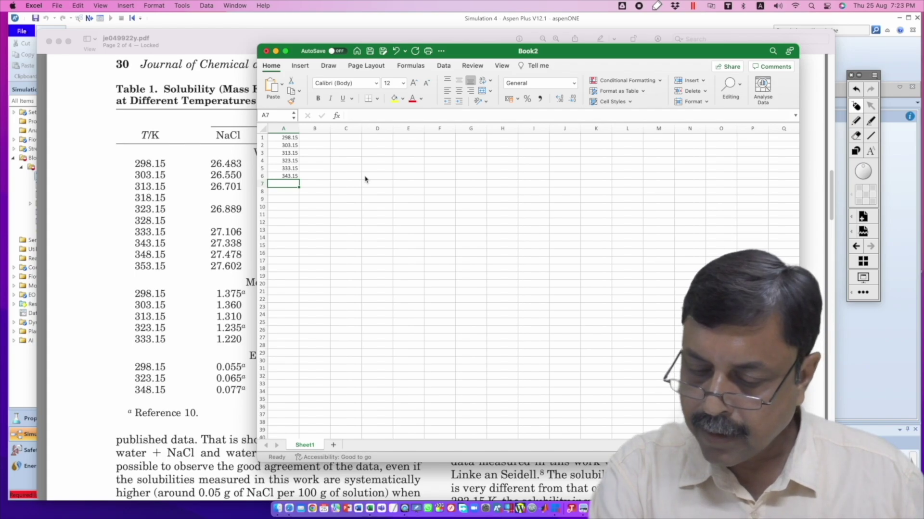
type("34")
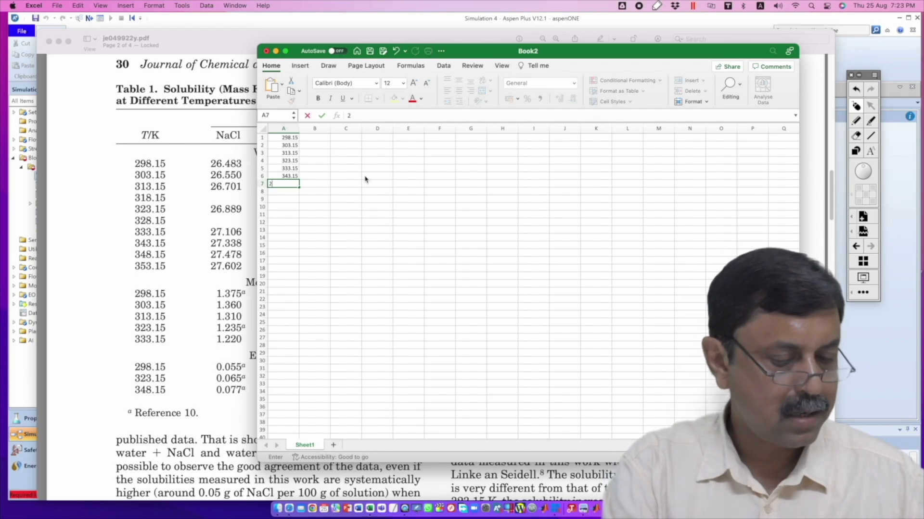
type("8.15")
key("Return")
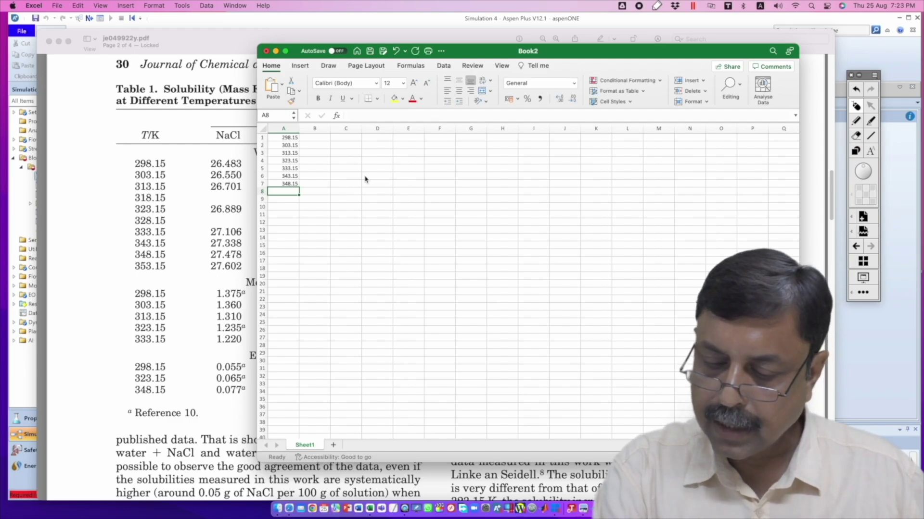
type("353.15")
key("Tab")
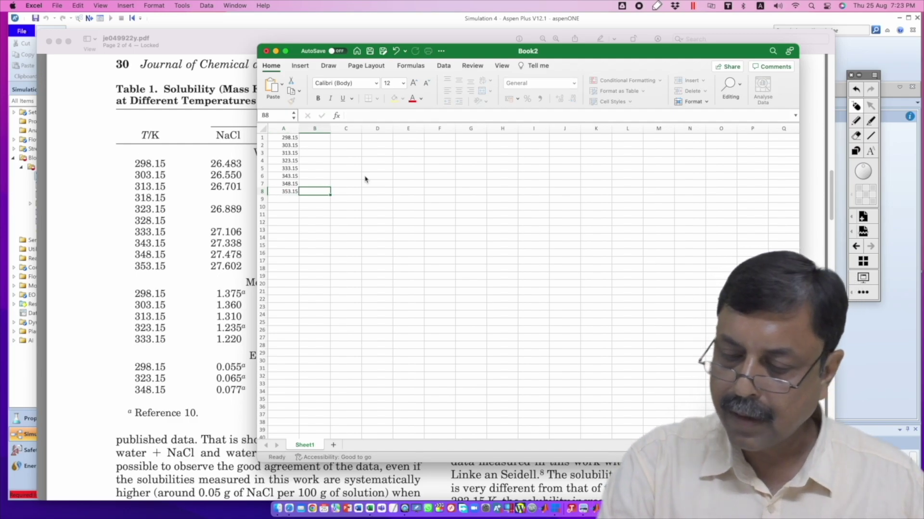
Enter the NaCl solubilities for the first two temperatures, 26.483 in cell B1 and 26.550 in cell B2.
key("Up")
key("Up")
key("Up")
key("Up")
key("Up")
key("Up")
key("Up")
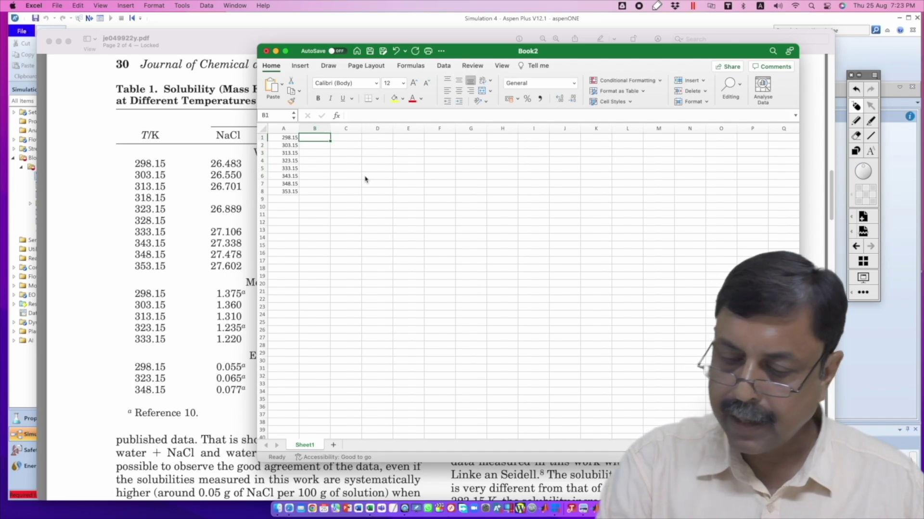
type("26")
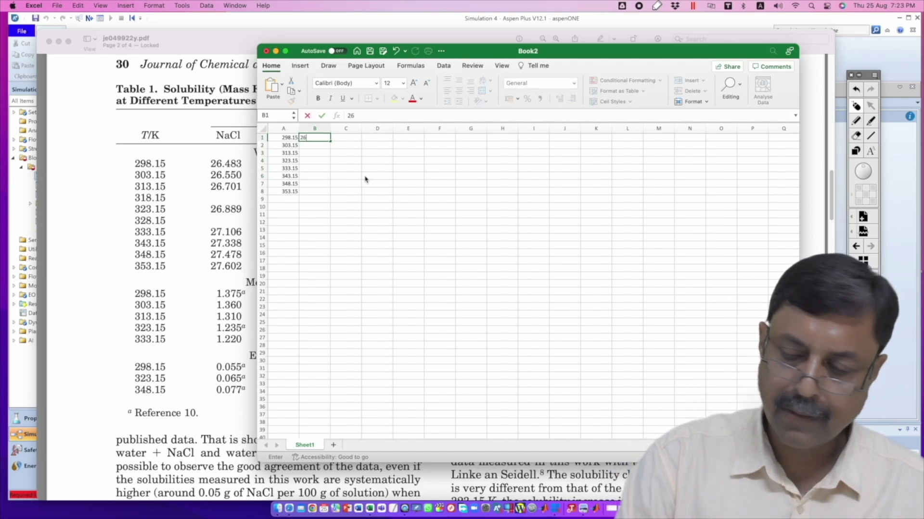
type(".")
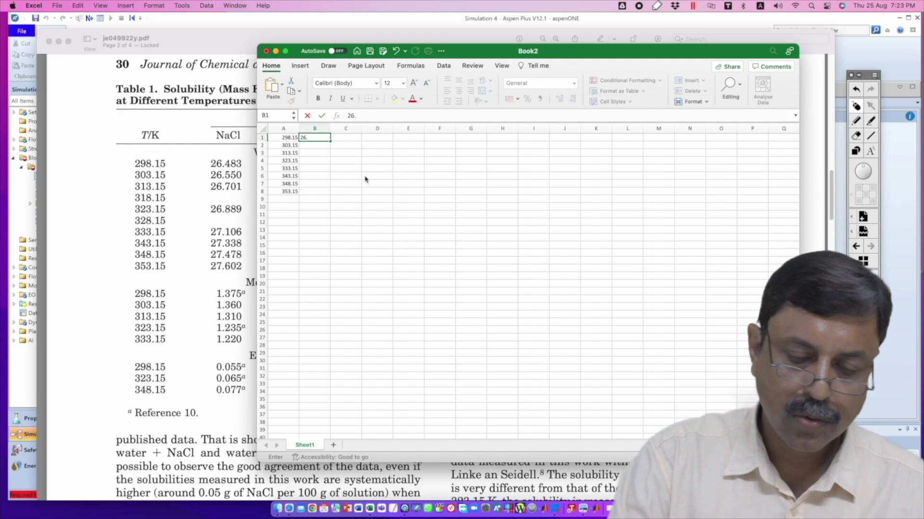
type("483")
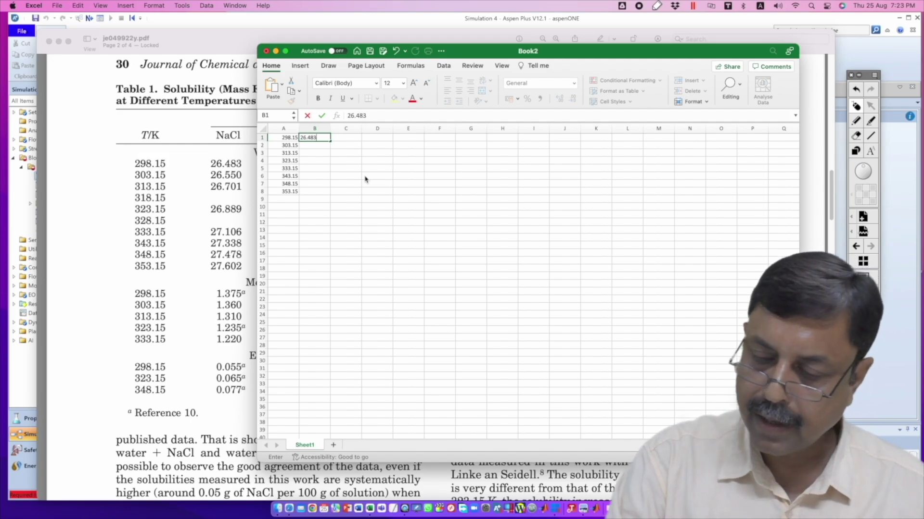
key("Return")
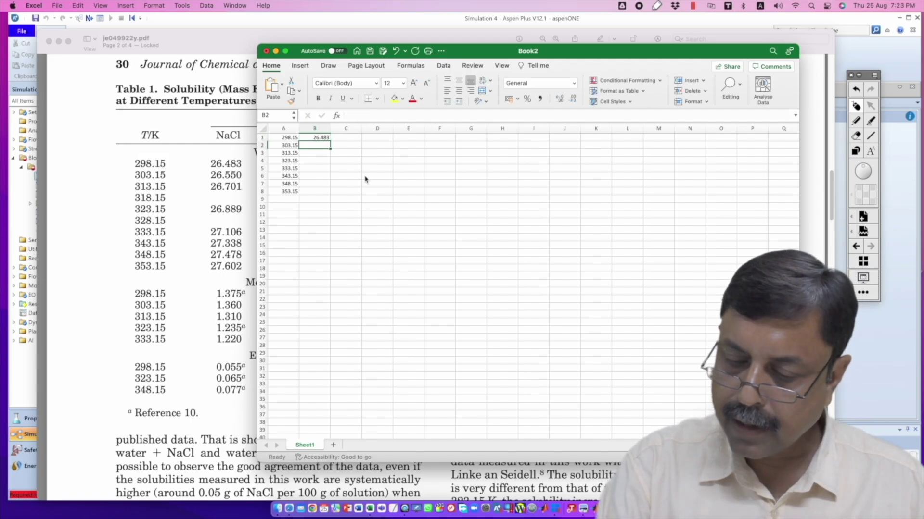
type("26.5")
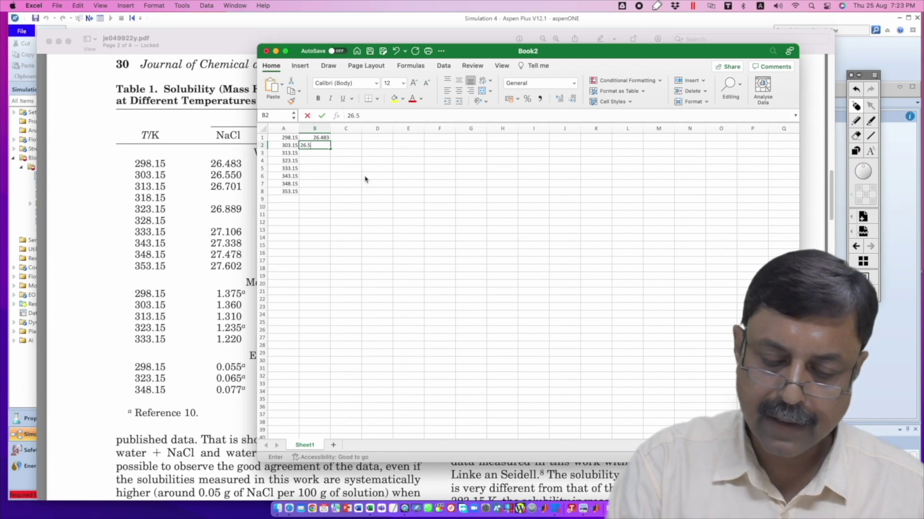
type("50")
key("Return")
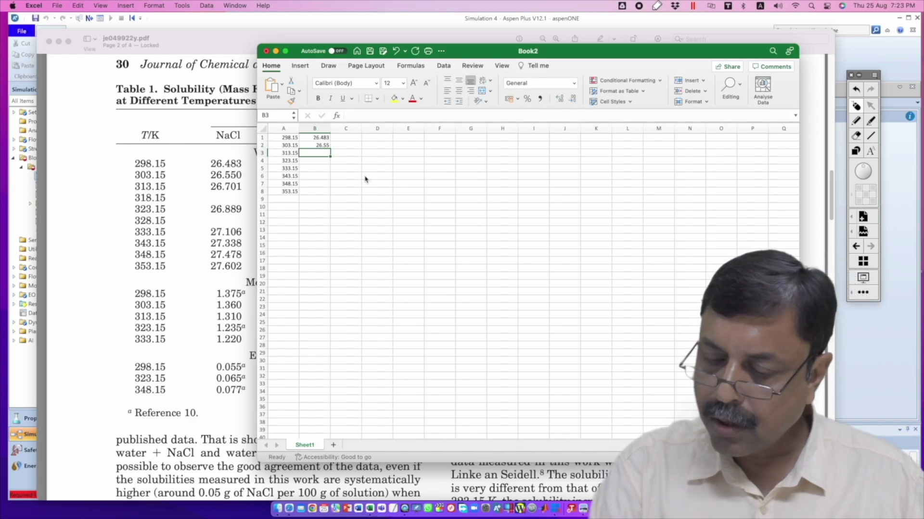
Enter the NaCl solubilities 26.701 for 313.15 K in cell B3 and 26.889 for 323.15 K in cell B4.
type("26.")
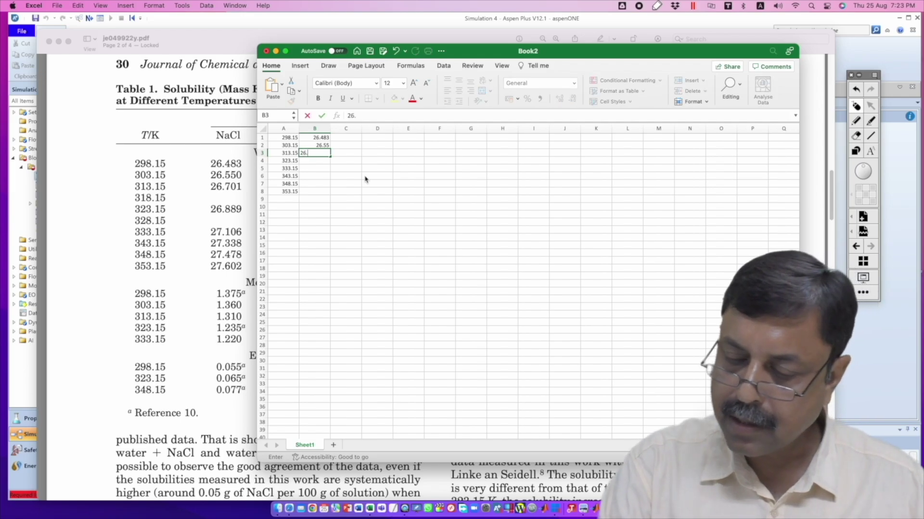
type("701")
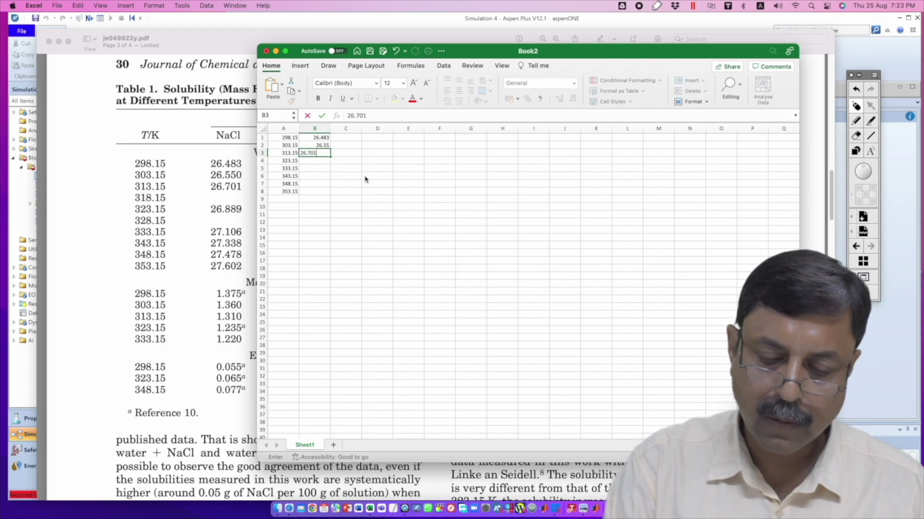
key("Return")
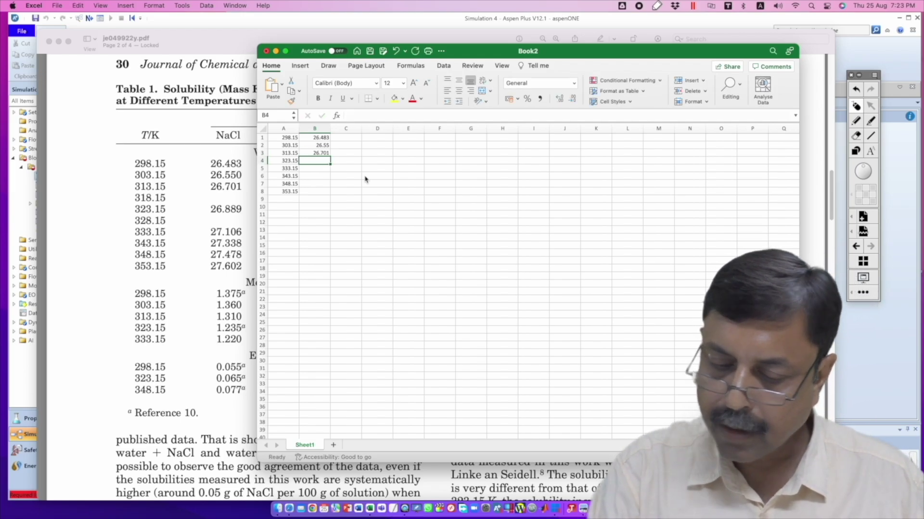
type("26.")
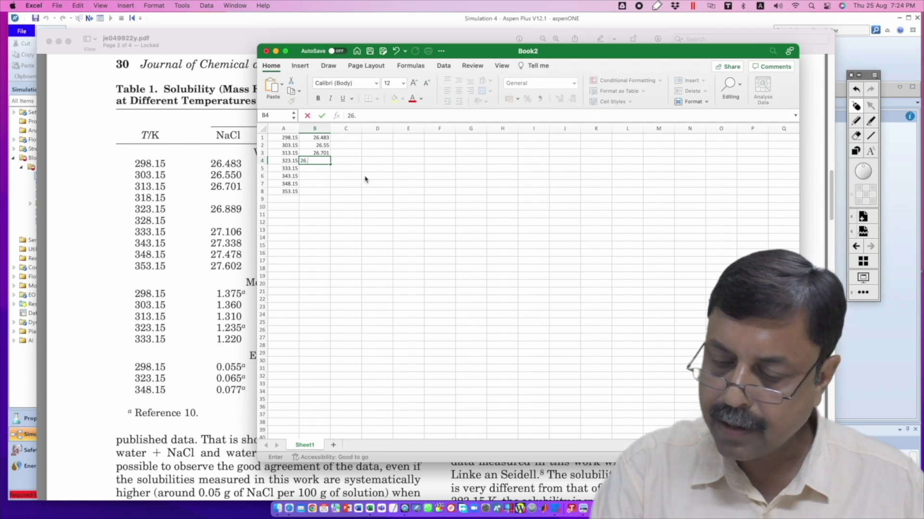
type("889")
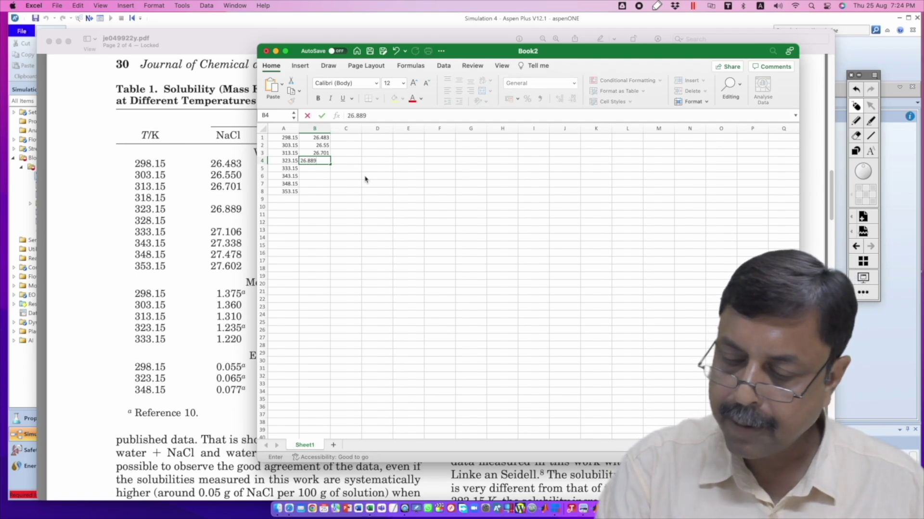
key("Return")
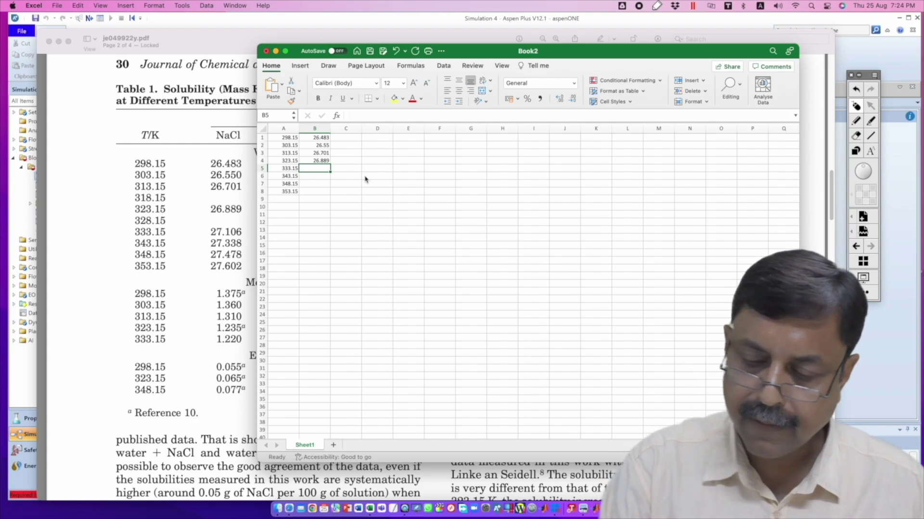
Enter the NaCl solubilities 27.106 for 333.15 K in cell B5 and 27.338 for 343.15 K in cell B6.
type("27.106")
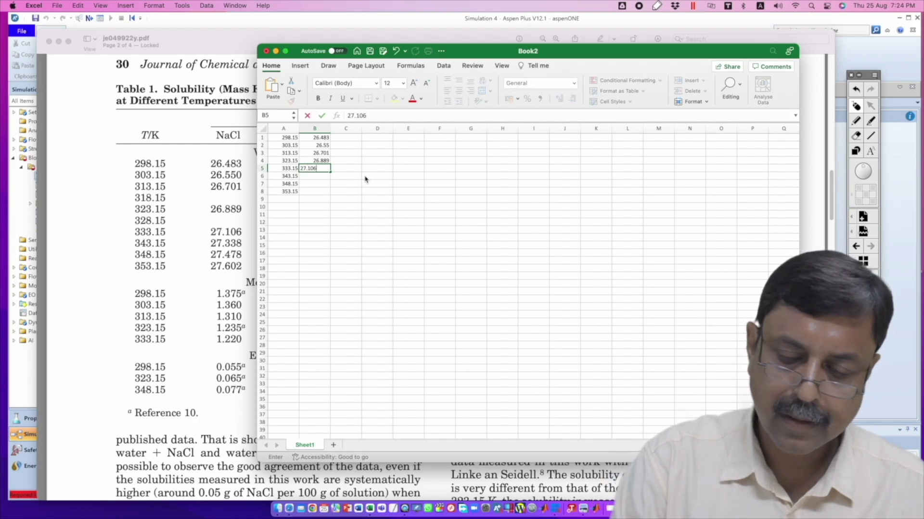
key("Return")
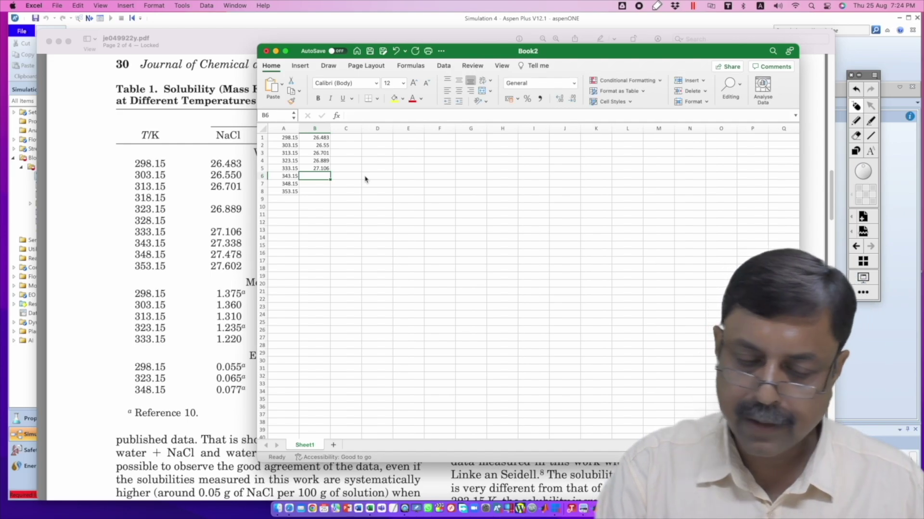
type("27.338")
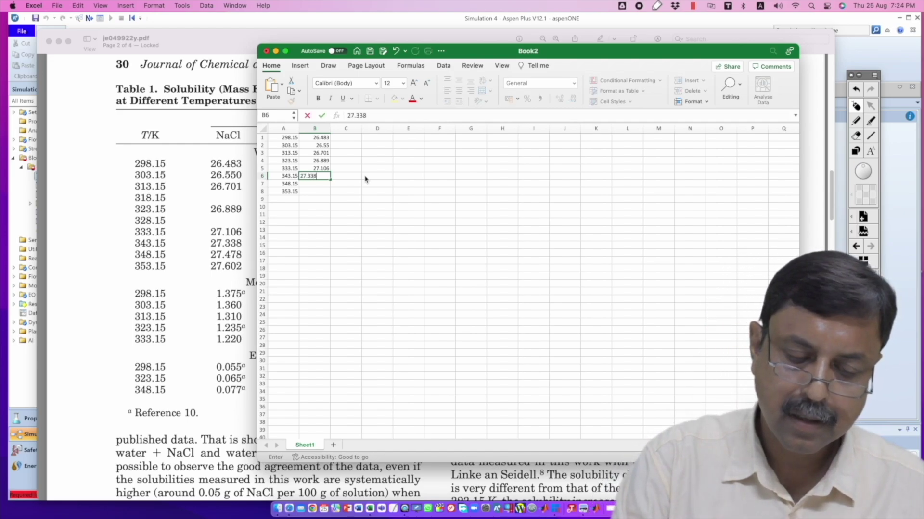
key("Return")
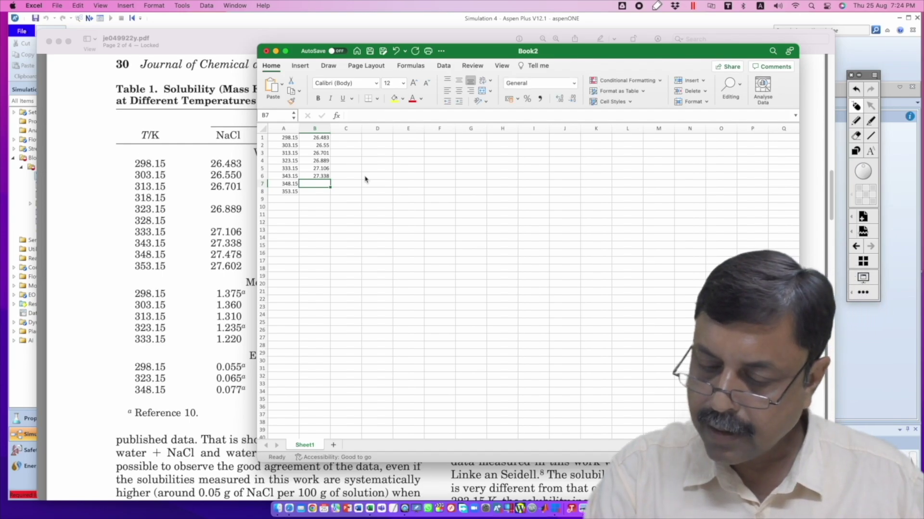
Complete the solubility column with 27.478 for 348.15 K in cell B7 and 27.602 for 353.15 K in cell B8.
type("27.")
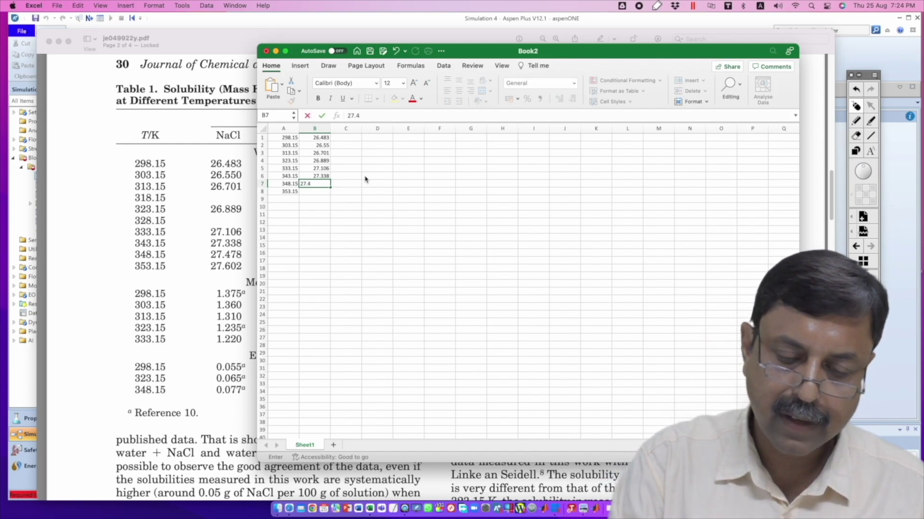
type("478")
key("Return")
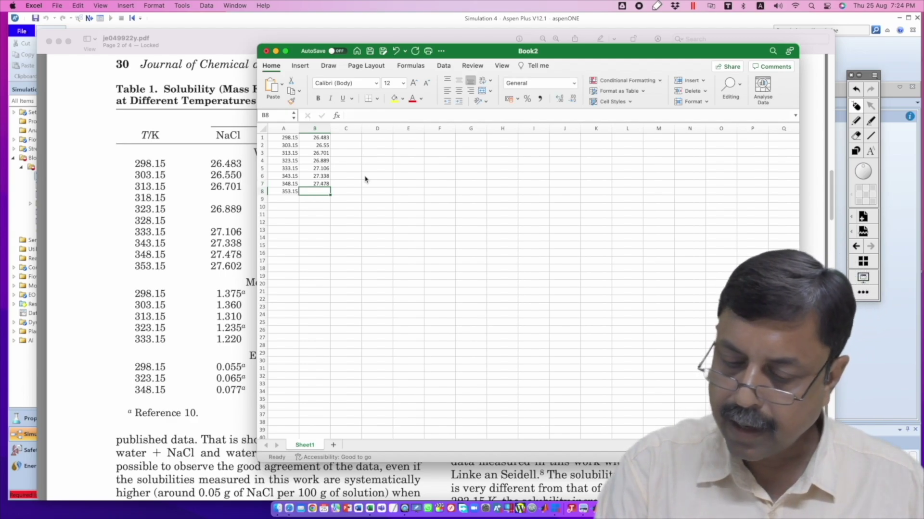
type("27.602")
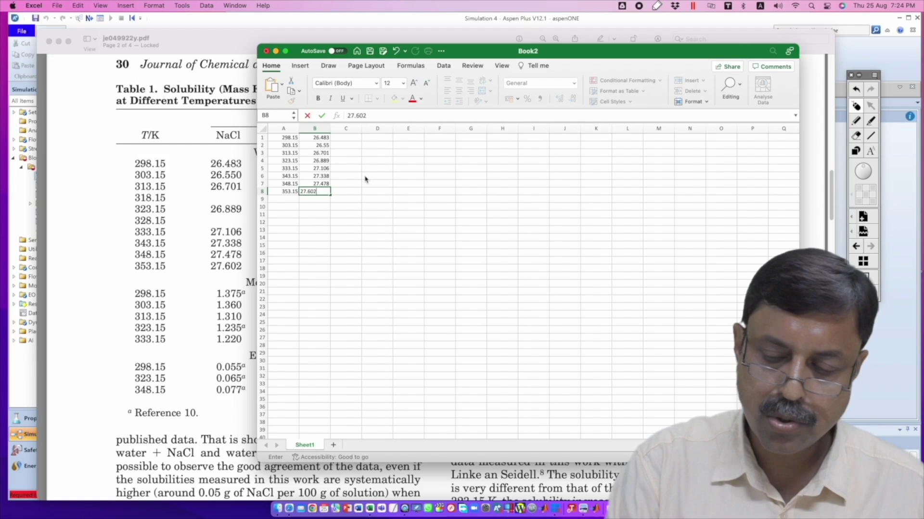
key("Return")
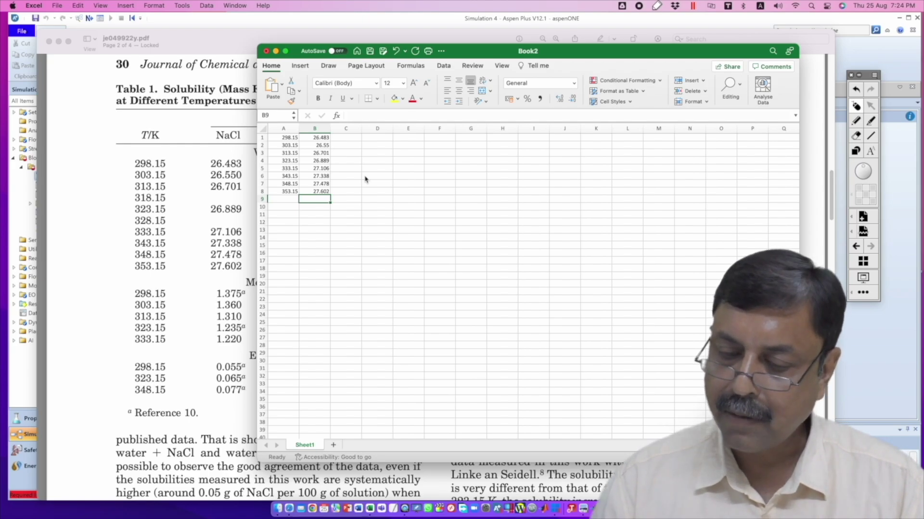
Minimize the paper je049922y.pdf and place the workbook beside the crystallizer's solubility data table in Aspen Plus.
left_click(58, 42)
left_click_drag(460, 51, 596, 46)
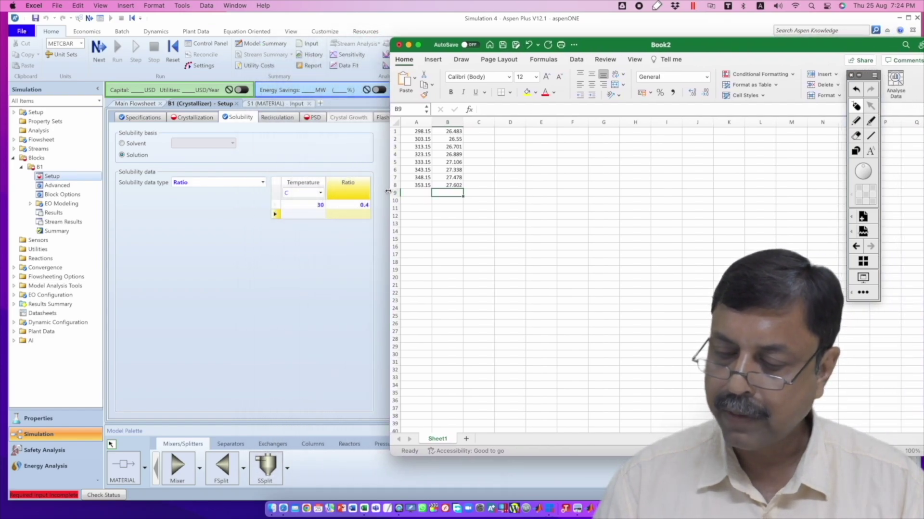
Convert the Kelvin temperatures to Celsius in cells C1 to C8 with the formula =A1-273.15 filled down from C1.
left_click(485, 132)
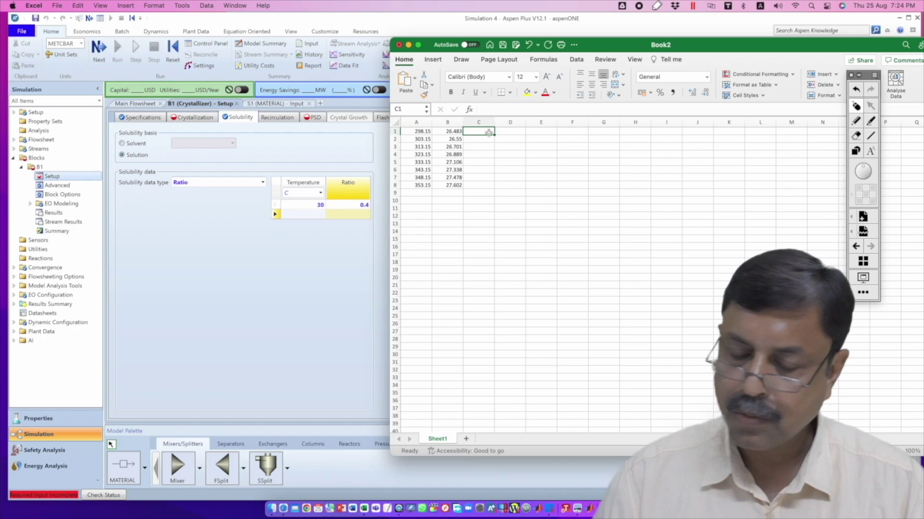
type("=")
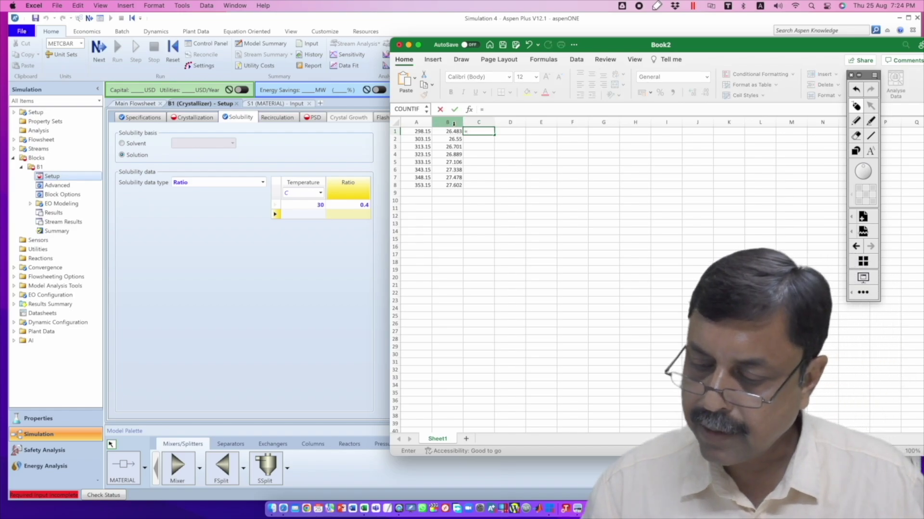
left_click(430, 132)
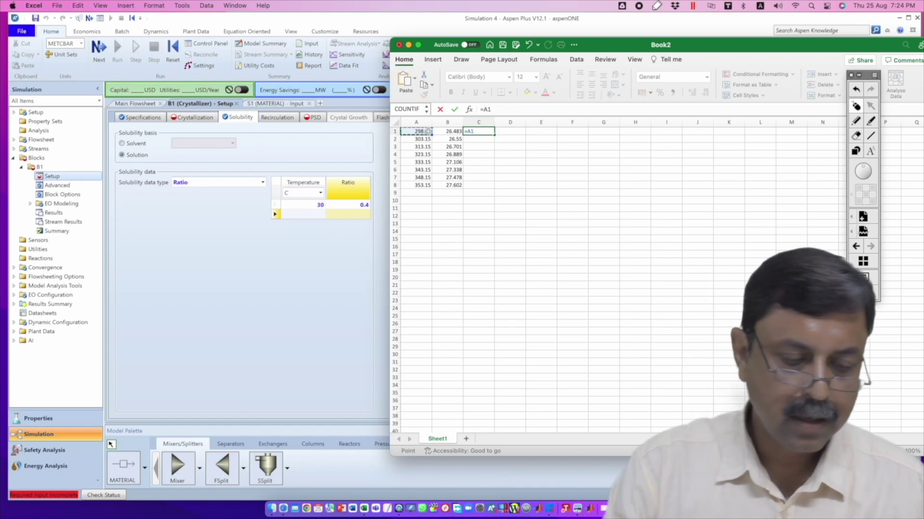
type("-")
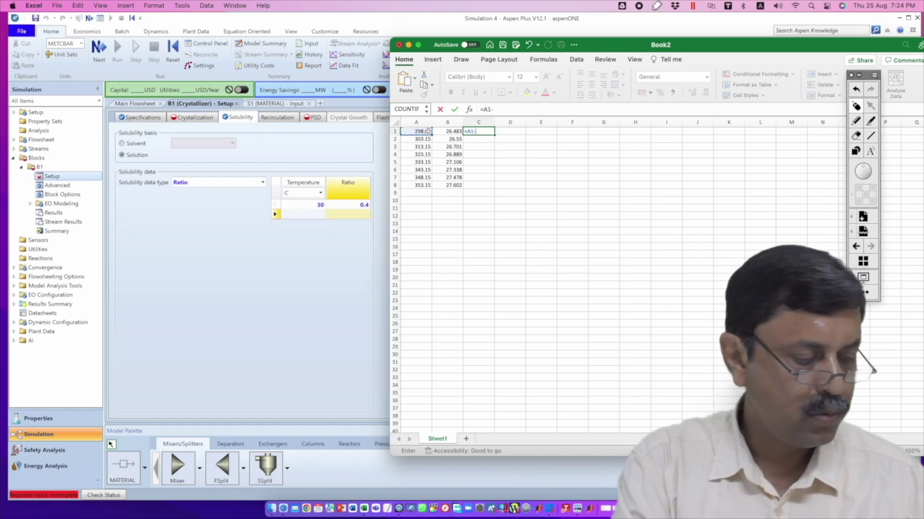
type("273.15")
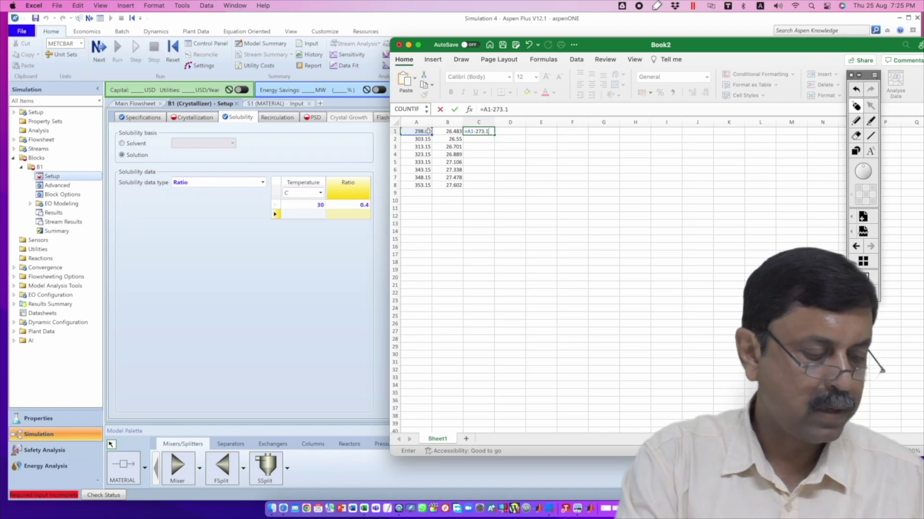
key("Return")
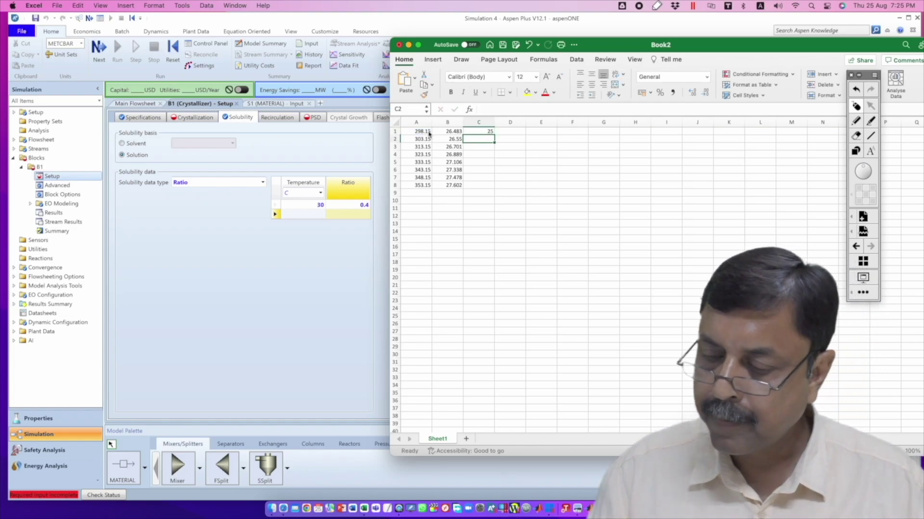
left_click(489, 131)
left_click_drag(494, 134, 499, 187)
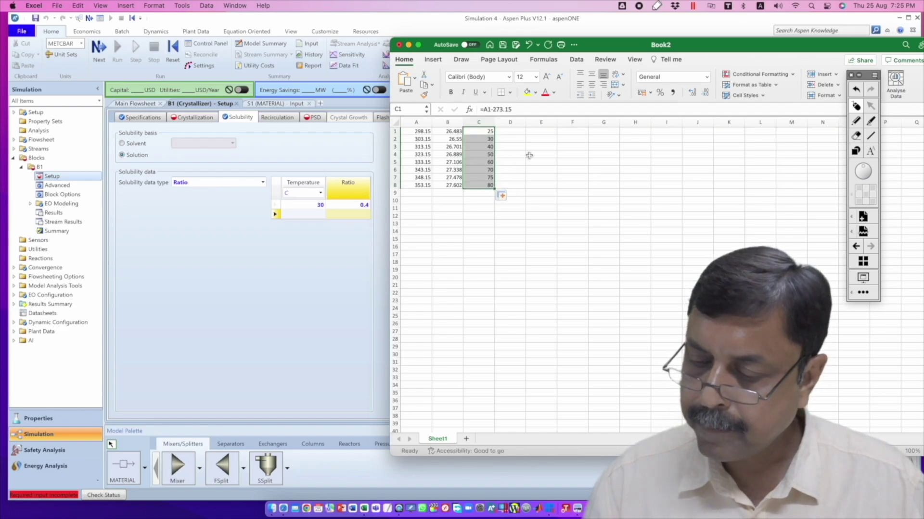
Copy the Celsius temperatures from cells C1 to C8 into the Temperature column of the crystallizer's solubility data table in Aspen Plus.
left_click(517, 129)
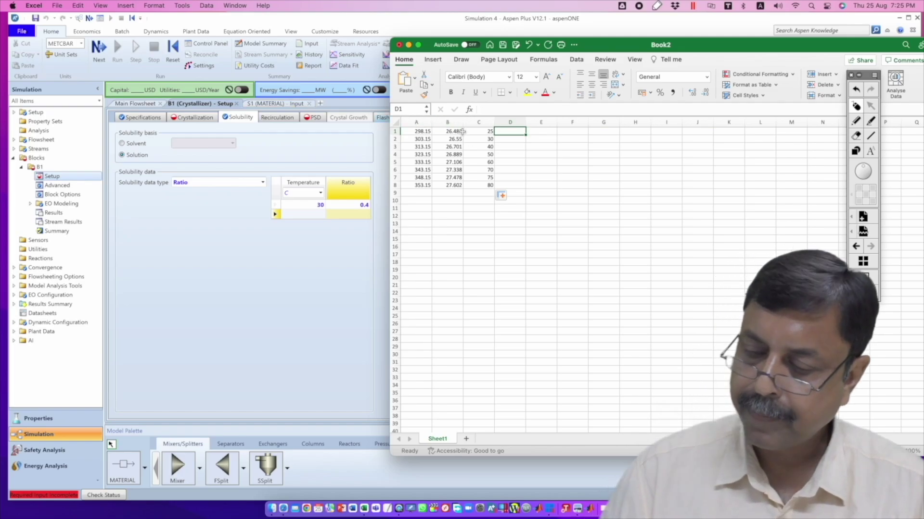
left_click_drag(484, 132, 486, 186)
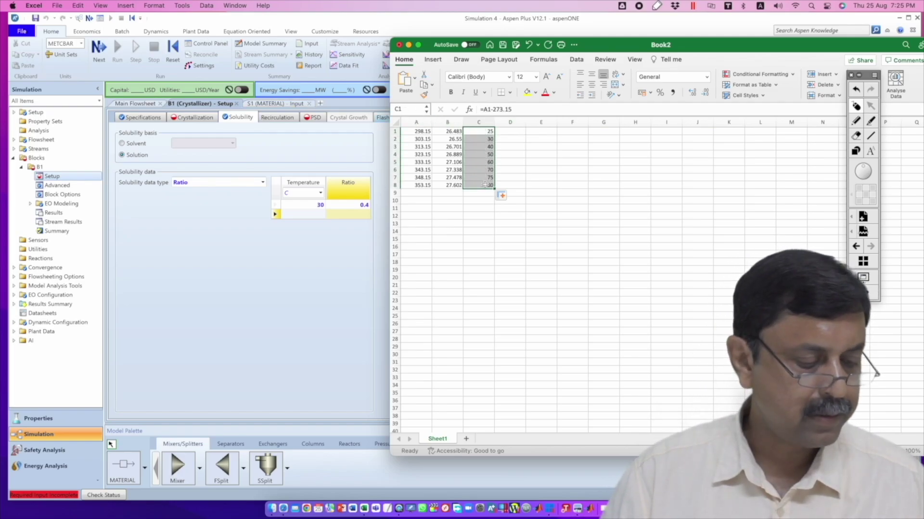
key("super+c")
left_click(315, 206)
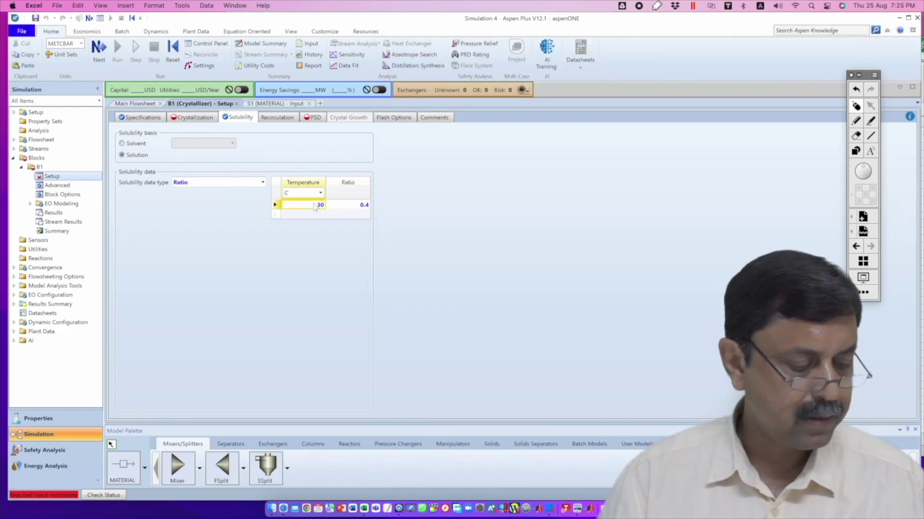
key("super+v")
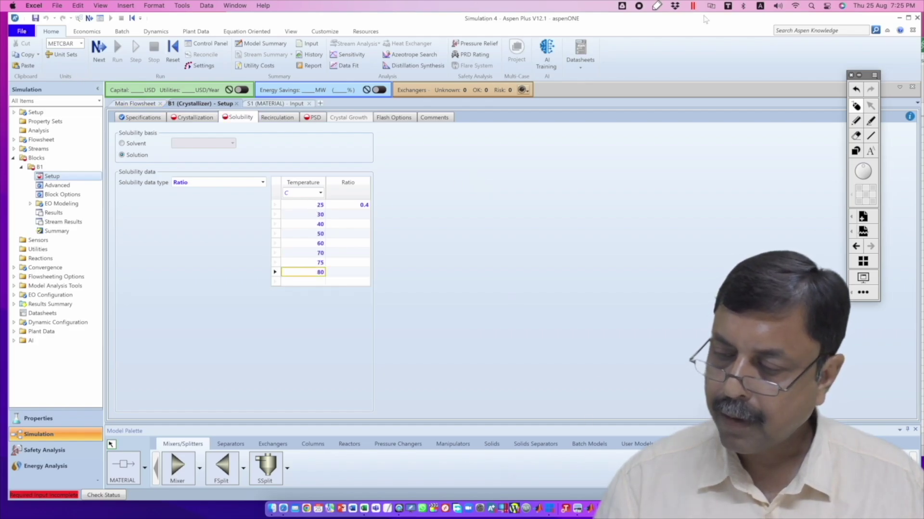
Switch back to the Excel workbook and convert the solubilities to fractions in cells D1 to D8 with the formula =B1/100 filled down.
left_click(898, 19)
left_click(516, 132)
type("=")
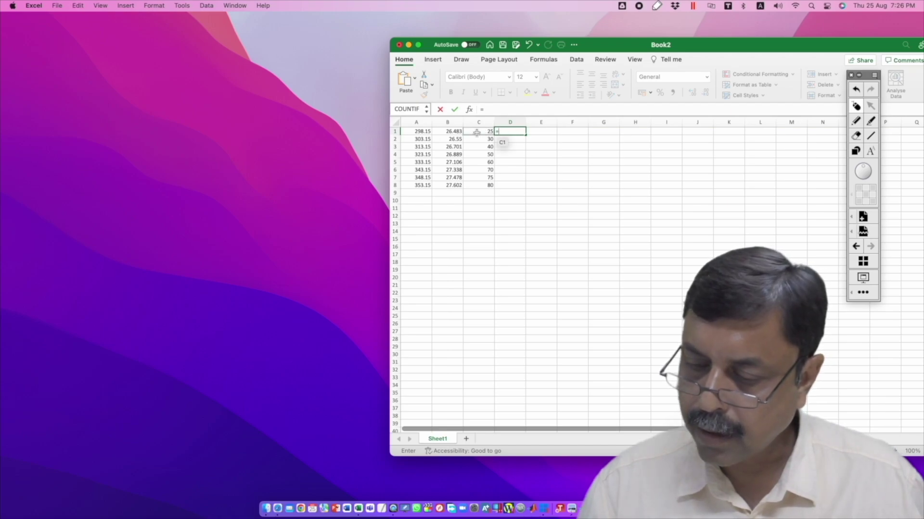
left_click(458, 131)
type("/100")
key("Return")
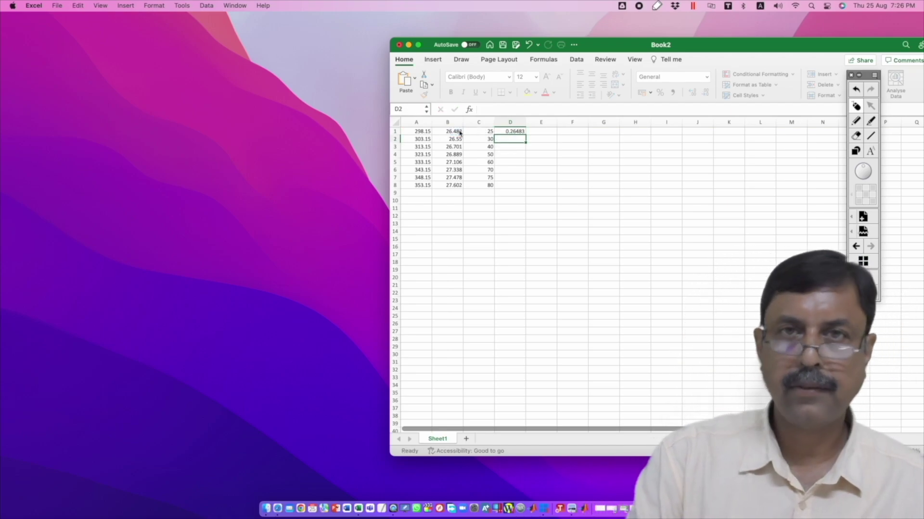
left_click(511, 131)
left_click_drag(526, 134, 523, 187)
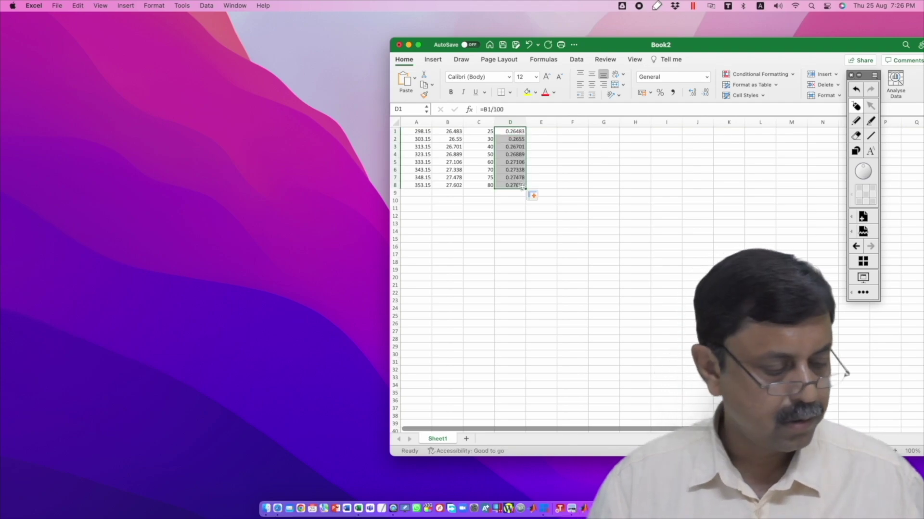
Copy the solubility fractions from cells D1 to D8 into the Ratio column of the solubility data table in Aspen Plus.
key("super+c")
left_click(637, 508)
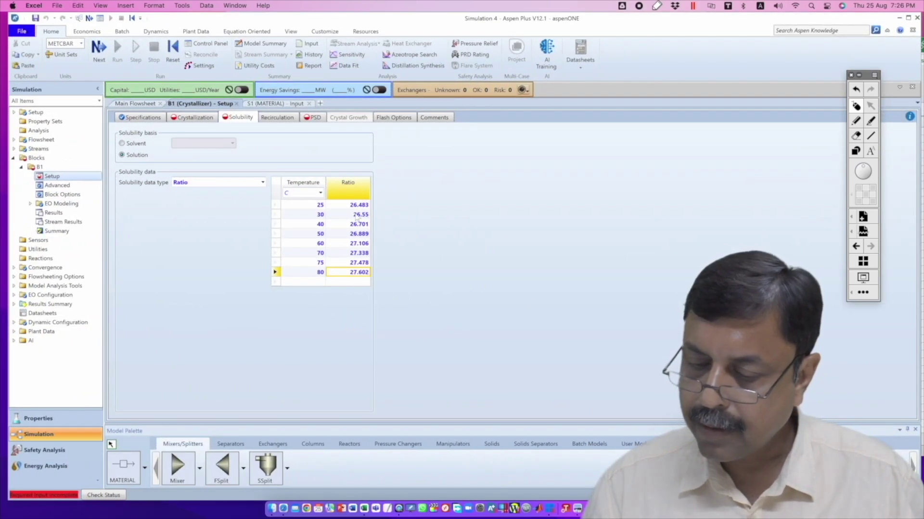
left_click(359, 206)
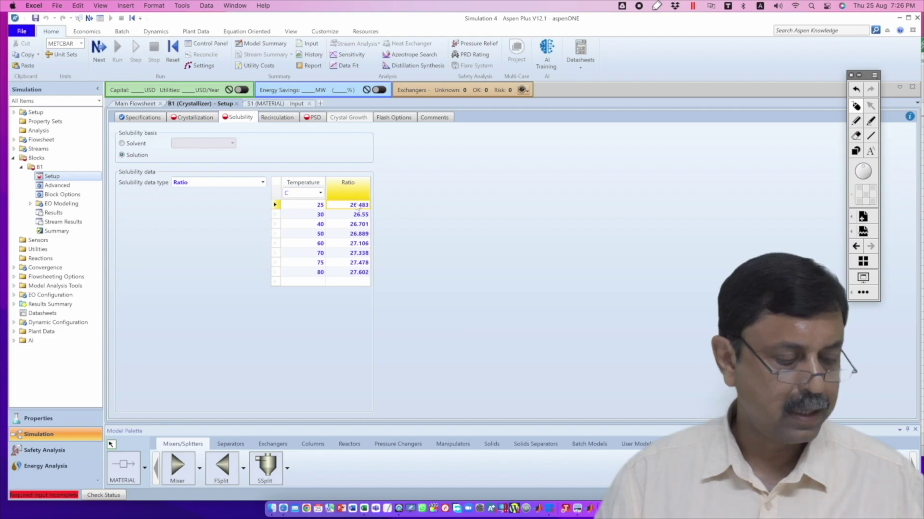
key("ctrl+v")
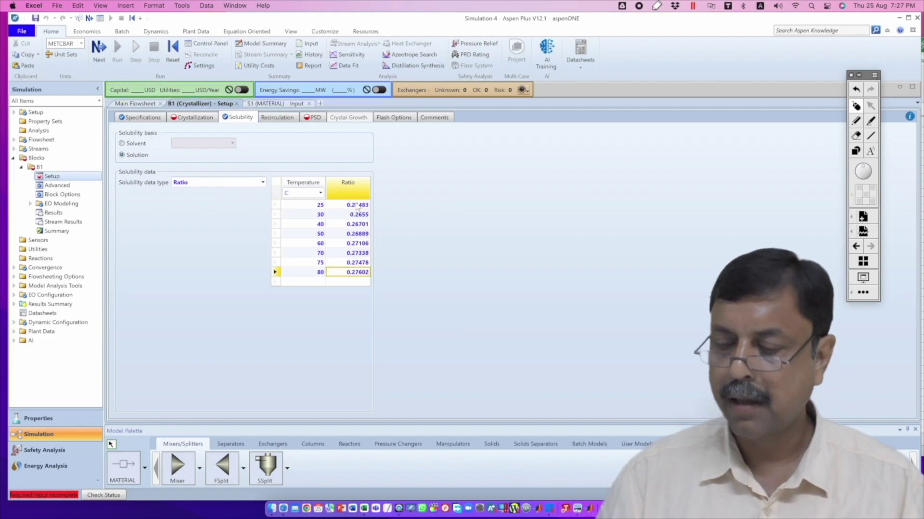
left_click(452, 203)
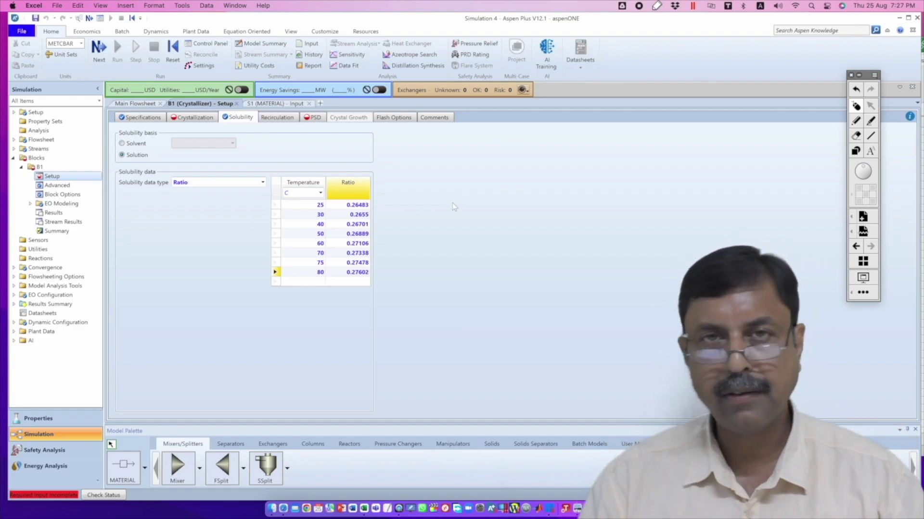
Add NACL as the crystallization reactant with a coefficient of -1.
left_click(191, 117)
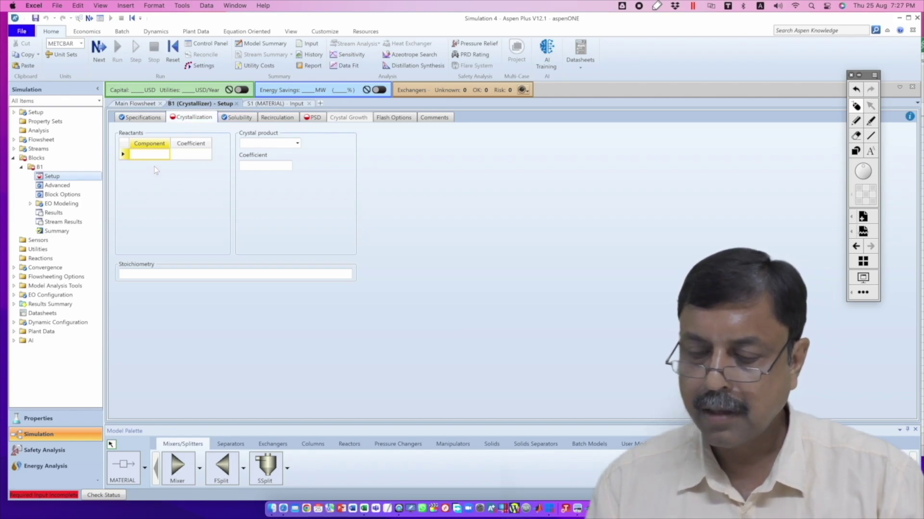
left_click(160, 155)
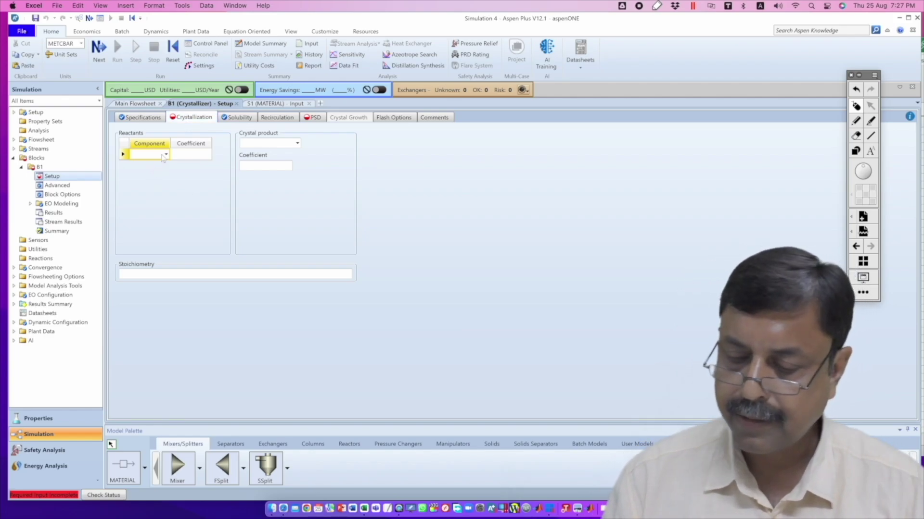
left_click(166, 154)
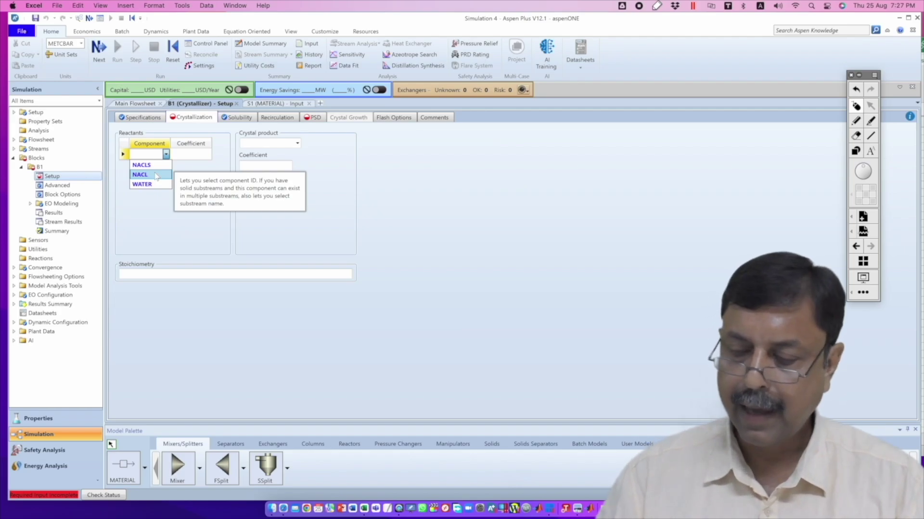
left_click(156, 175)
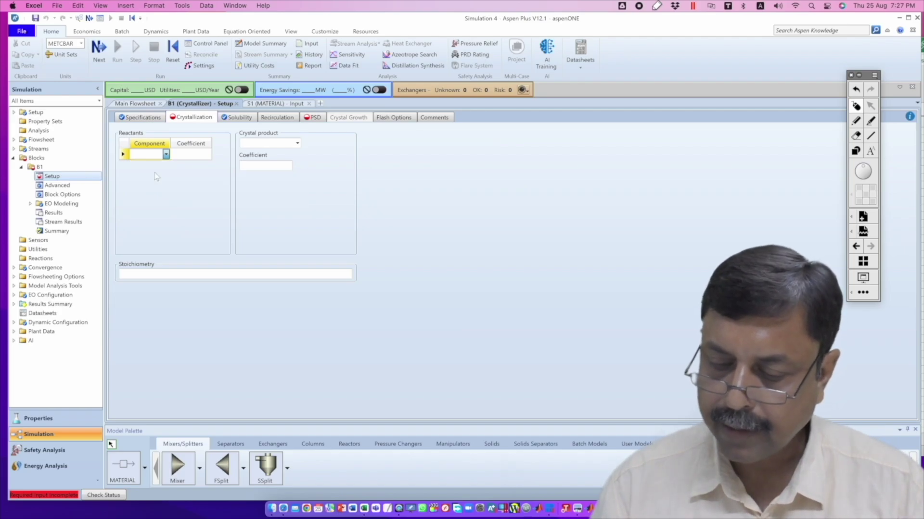
left_click(189, 155)
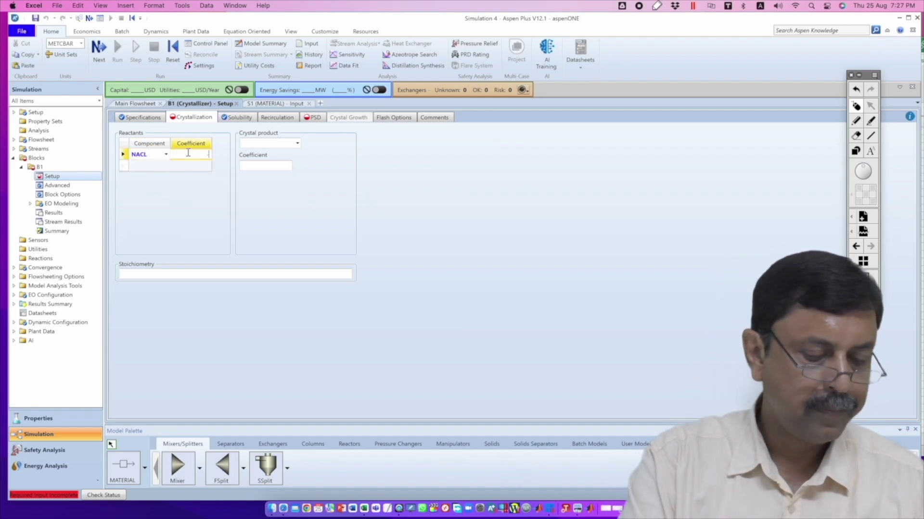
type("-1")
key("Return")
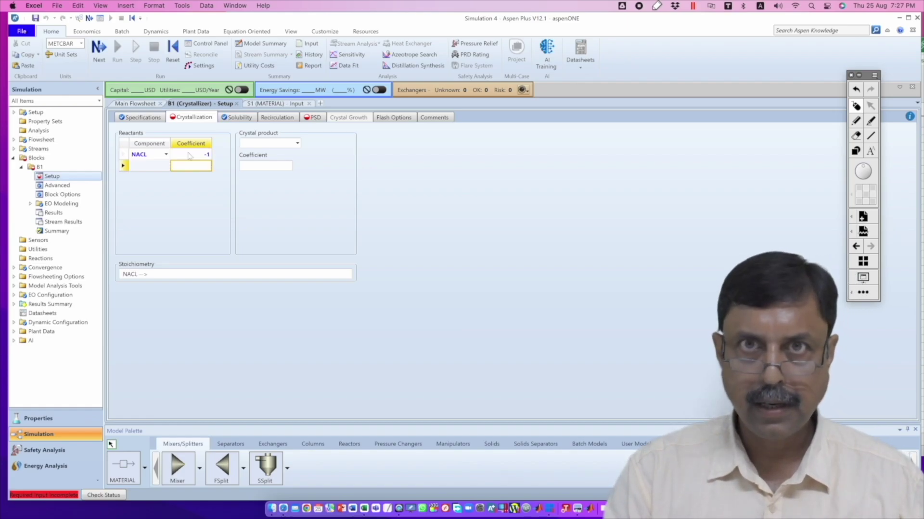
Choose NACLS as the crystal product and give it a coefficient of 1.
left_click(297, 143)
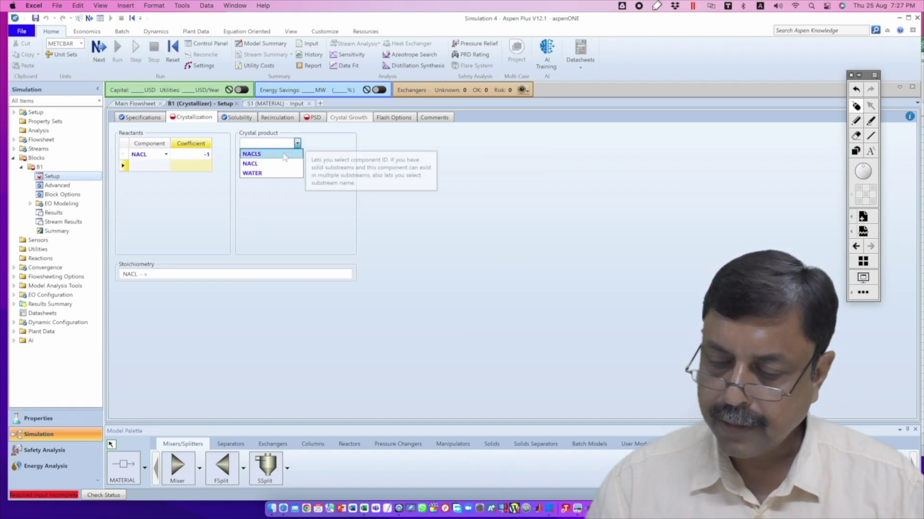
left_click(283, 155)
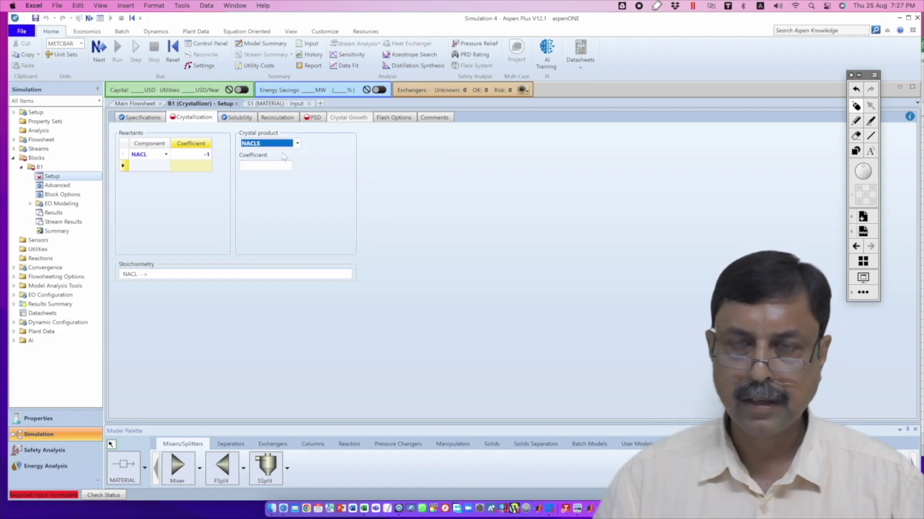
left_click(271, 166)
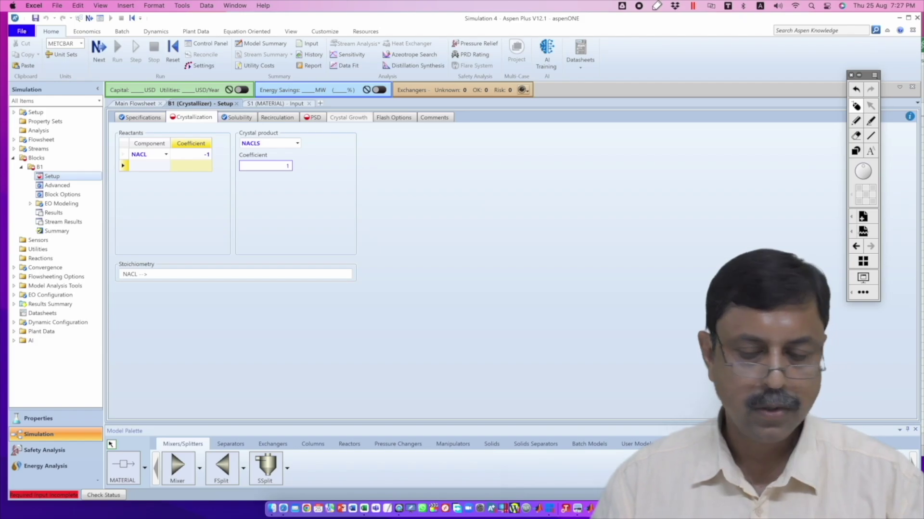
key("Return")
left_click(307, 215)
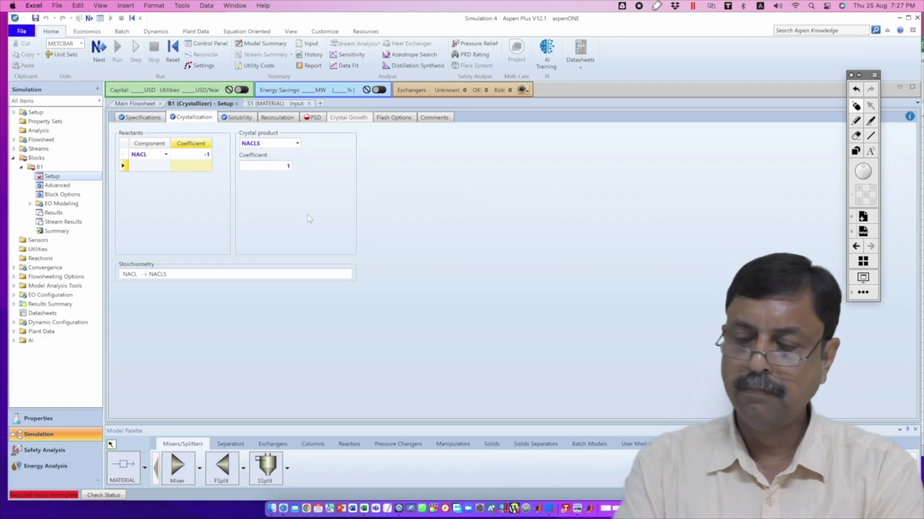
mouse_move(455, 229)
left_mouse_down()
mouse_move(456, 201)
mouse_move(477, 195)
left_mouse_up()
mouse_move(490, 208)
left_mouse_down()
mouse_move(484, 215)
mouse_move(501, 208)
left_mouse_up()
left_click_drag(511, 199, 510, 211)
mouse_move(518, 179)
left_mouse_down()
mouse_move(527, 204)
mouse_move(611, 166)
left_mouse_up()
mouse_move(587, 165)
left_mouse_down()
mouse_move(604, 182)
mouse_move(650, 139)
left_mouse_up()
left_click_drag(654, 155, 673, 153)
left_click_drag(686, 136, 683, 154)
left_click_drag(695, 126, 708, 160)
left_click(710, 111)
left_click_drag(734, 126, 722, 158)
left_click_drag(735, 102, 745, 150)
left_click_drag(504, 265, 780, 174)
left_click_drag(559, 266, 784, 182)
mouse_move(491, 358)
left_mouse_down()
mouse_move(281, 223)
mouse_move(287, 227)
left_mouse_up()
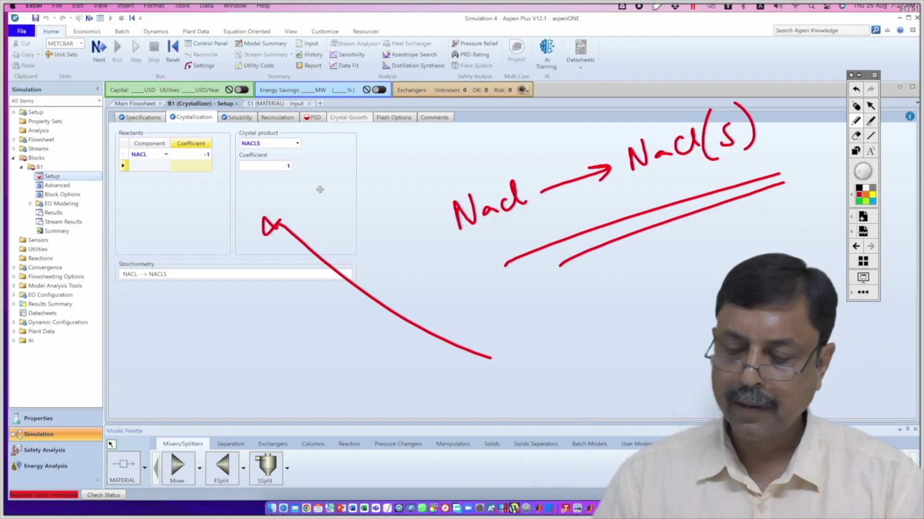
mouse_move(150, 240)
left_mouse_down()
mouse_move(183, 255)
mouse_move(138, 249)
left_mouse_up()
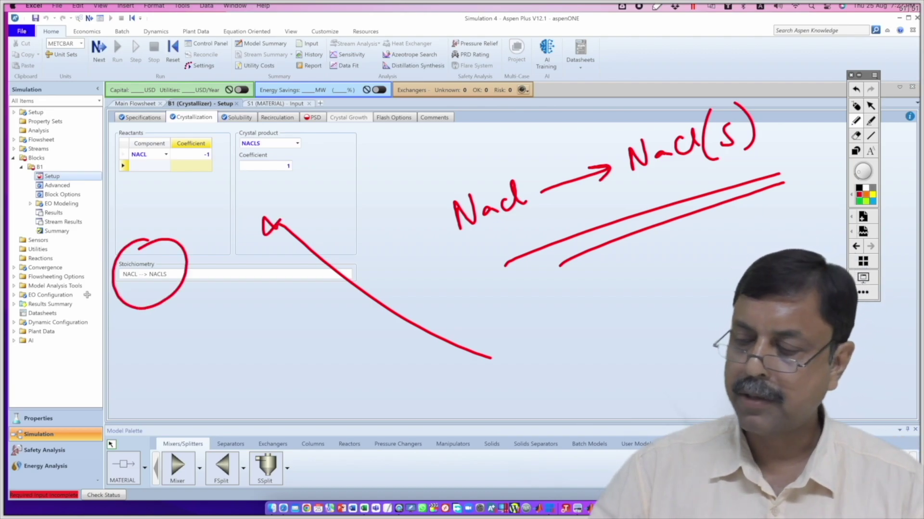
left_click(856, 108)
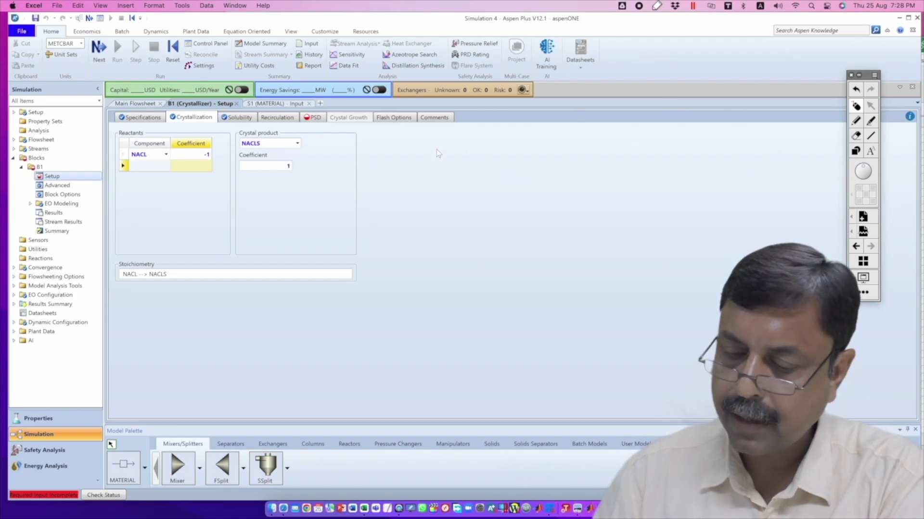
Review the crystallizer's recirculation and PSD specifications, and check the example statement in Presentation.pdf for the required particle size data.
left_click(282, 118)
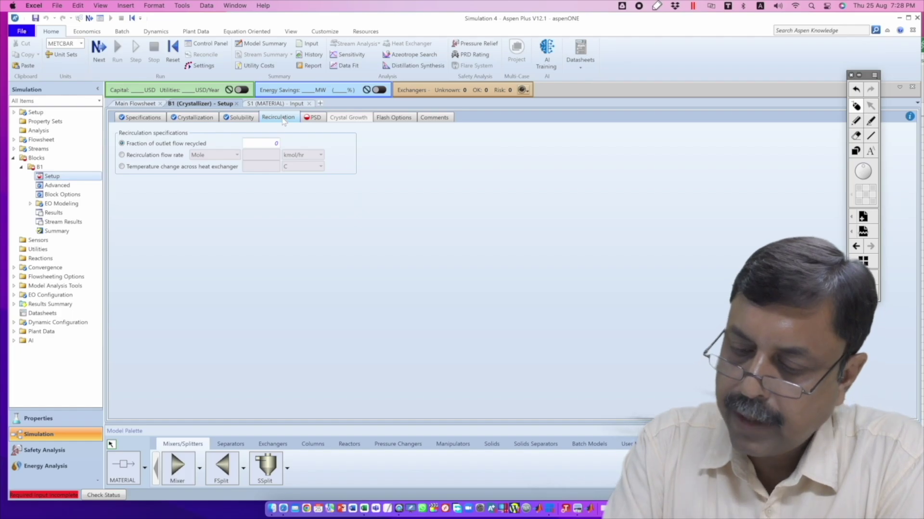
left_click(313, 118)
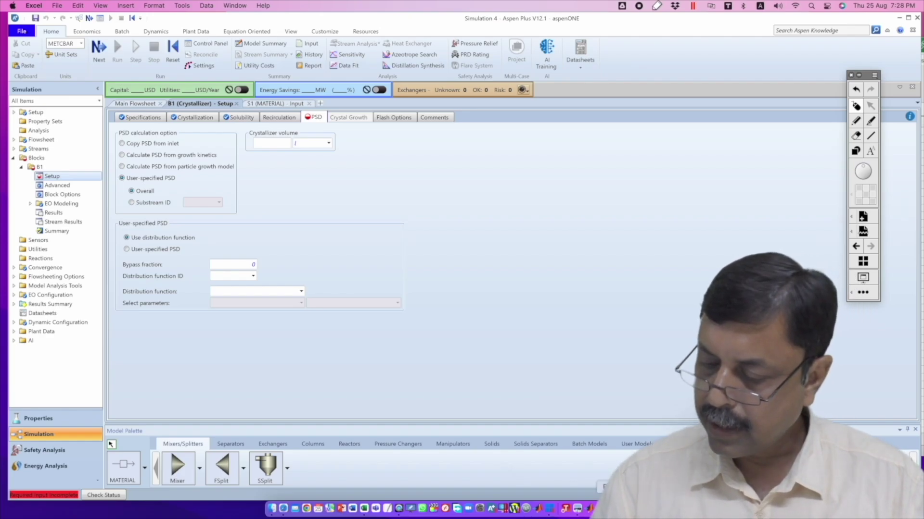
left_click(628, 508)
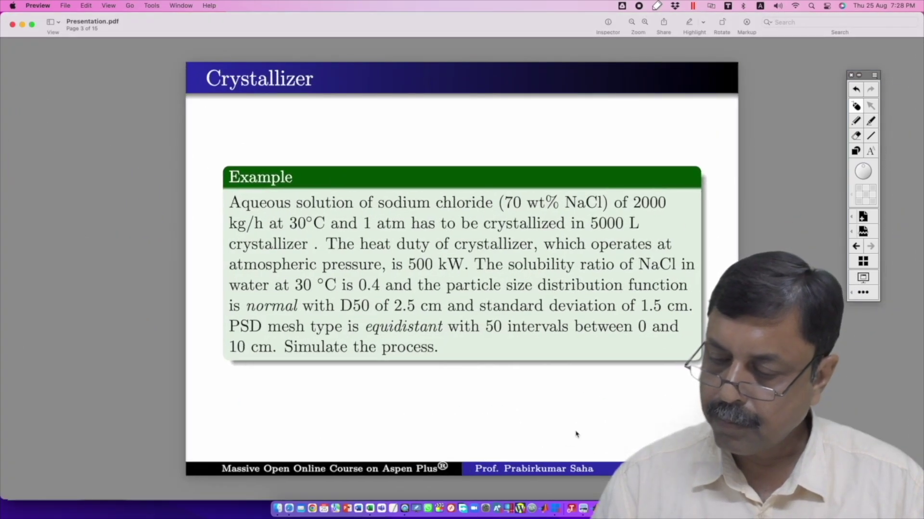
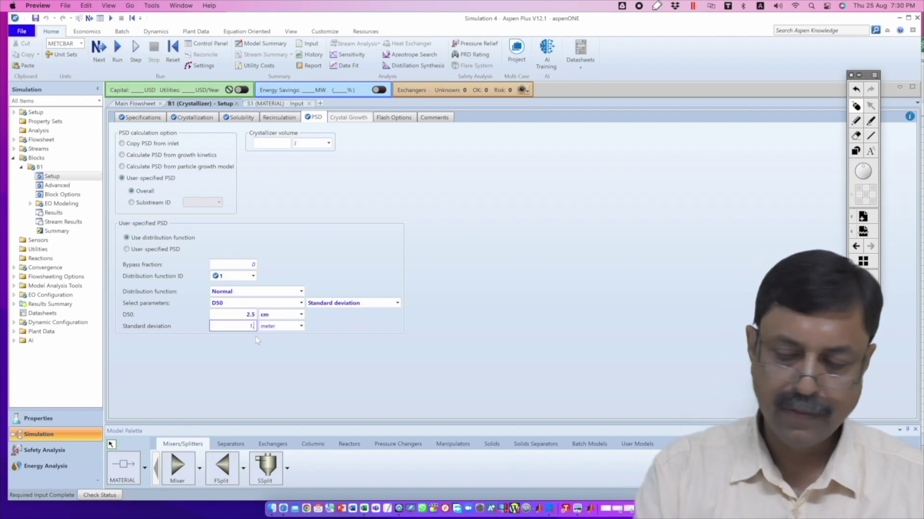
Set the standard deviation of the normal particle size distribution to 1.5 cm and the crystallizer volume to 5000.
type(".5")
key("Return")
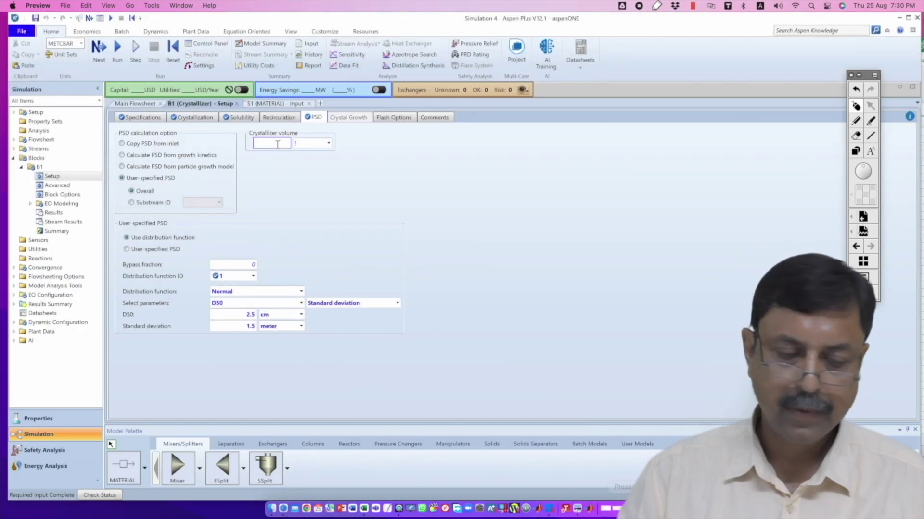
type("5000")
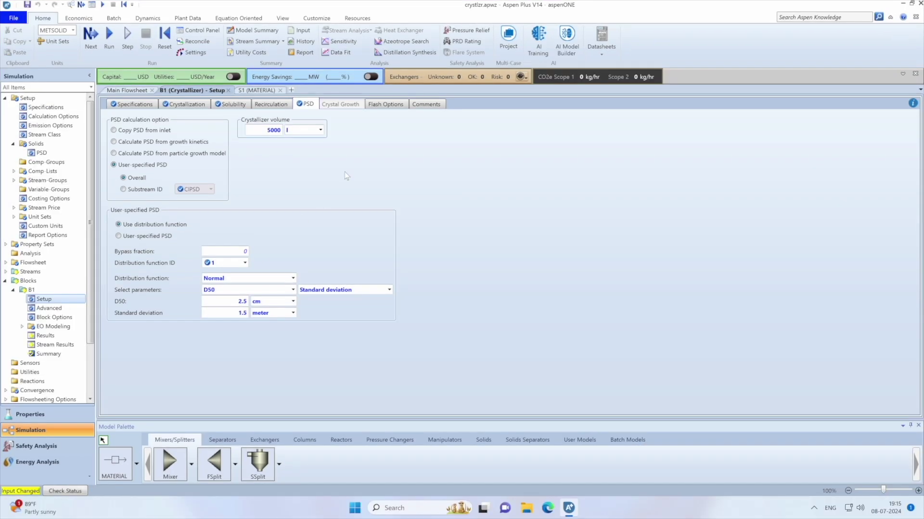
left_click(293, 313)
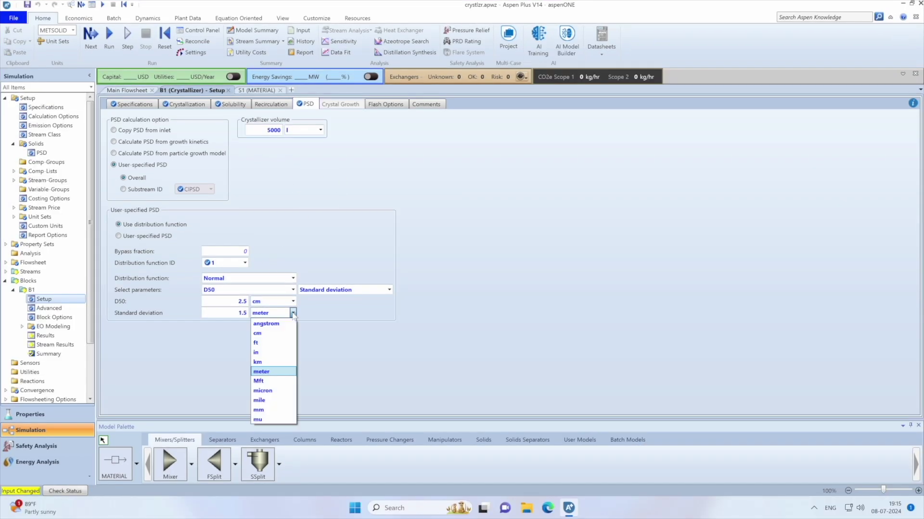
left_click(272, 333)
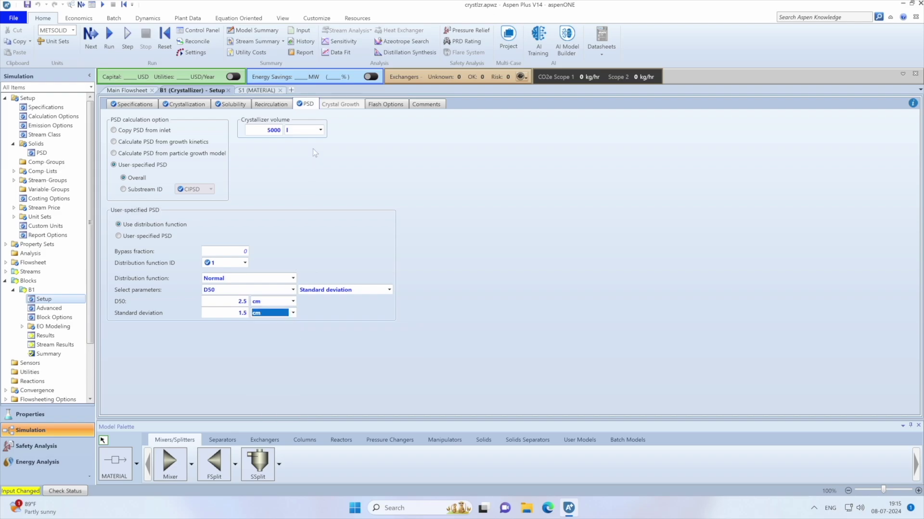
Set the crystallizer volume to 5 cum and run the simulation.
left_click(320, 130)
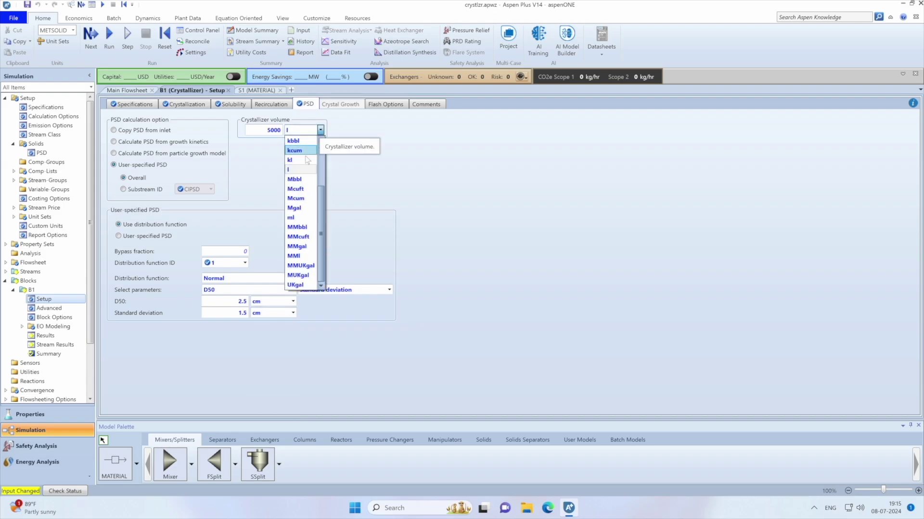
scroll(304, 207, "up", 2)
key("Escape")
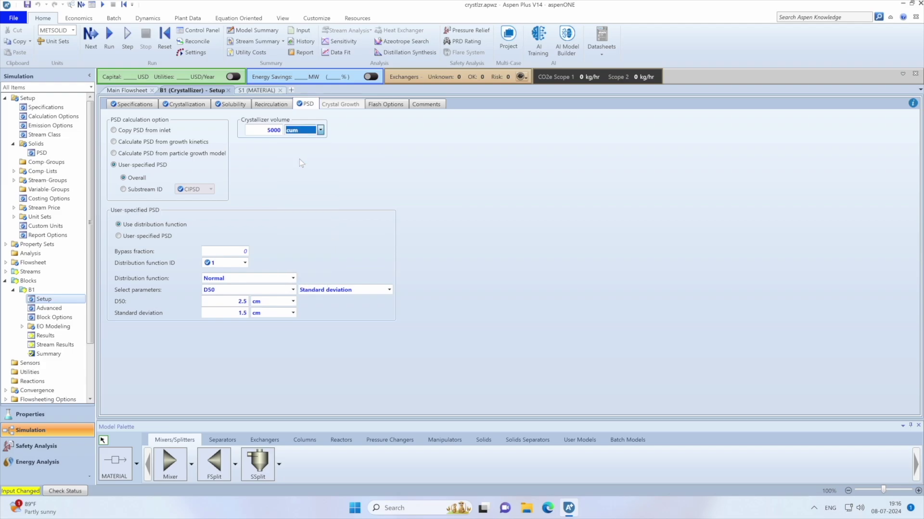
left_click(276, 133)
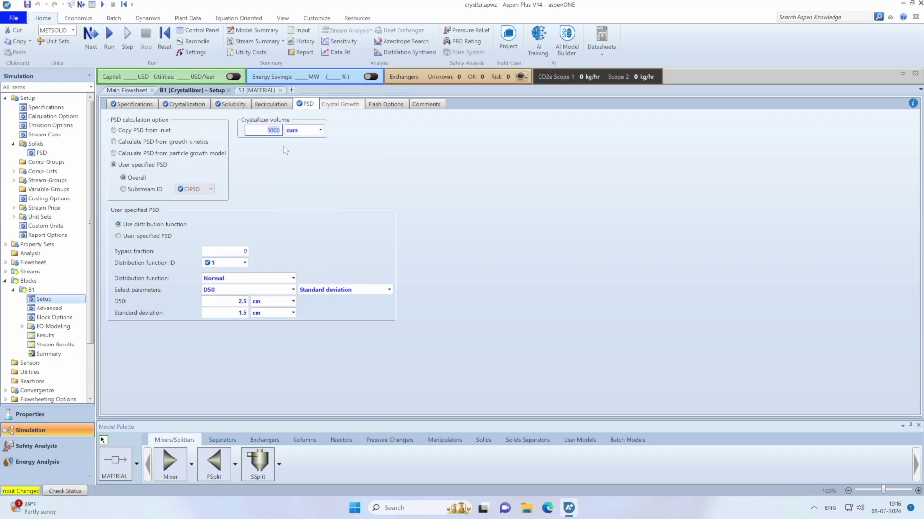
type("5")
left_click(109, 35)
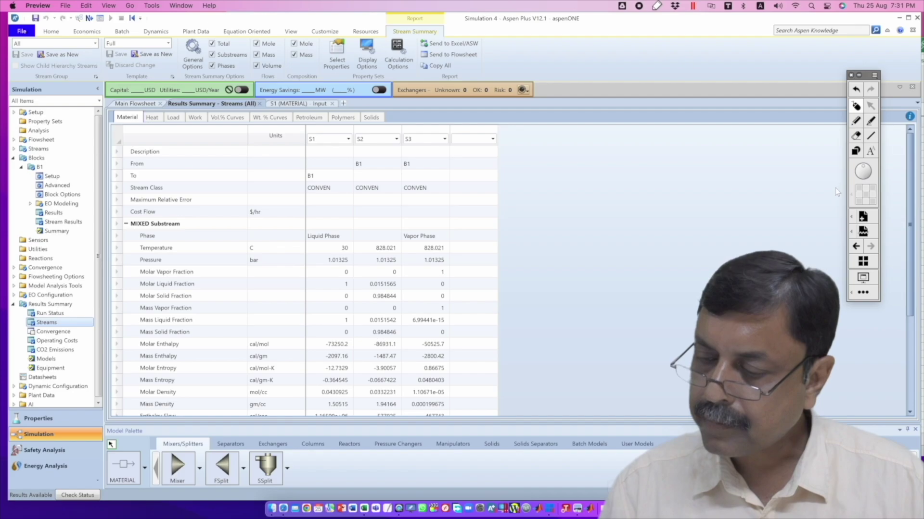
Rename the crystallizer's inlet stream S1 as FEED on the main flowsheet.
scroll(351, 252, "down", 5)
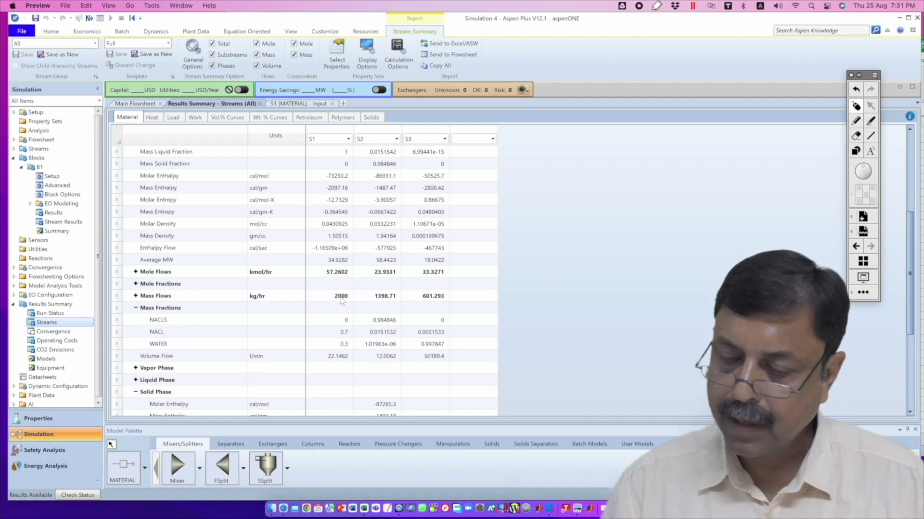
left_click(137, 104)
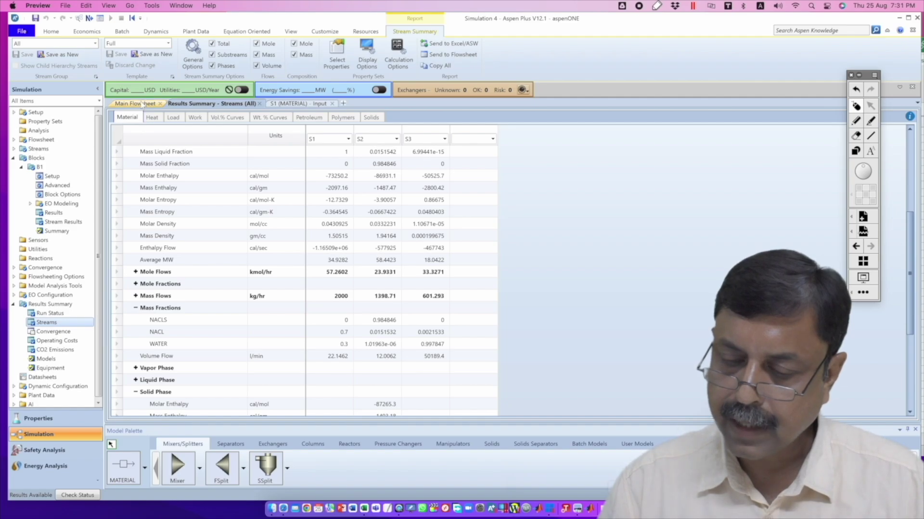
double_click(283, 261)
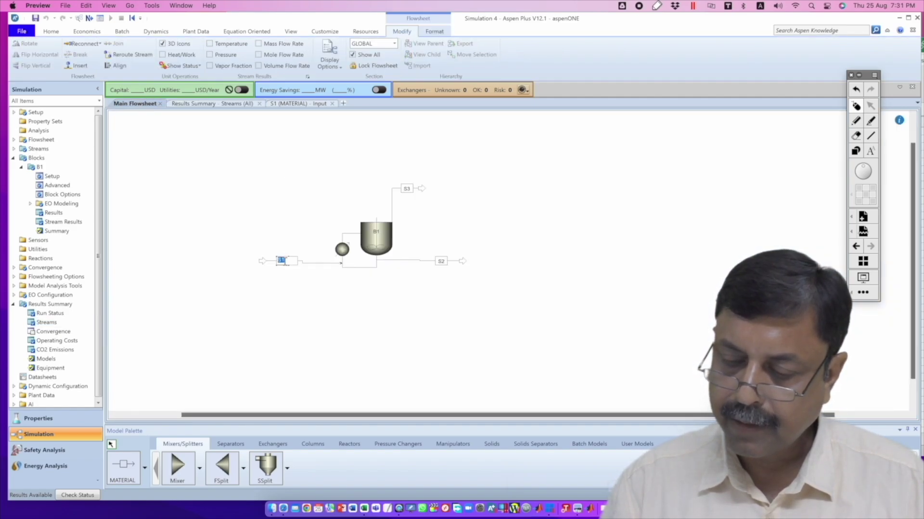
type("FEED")
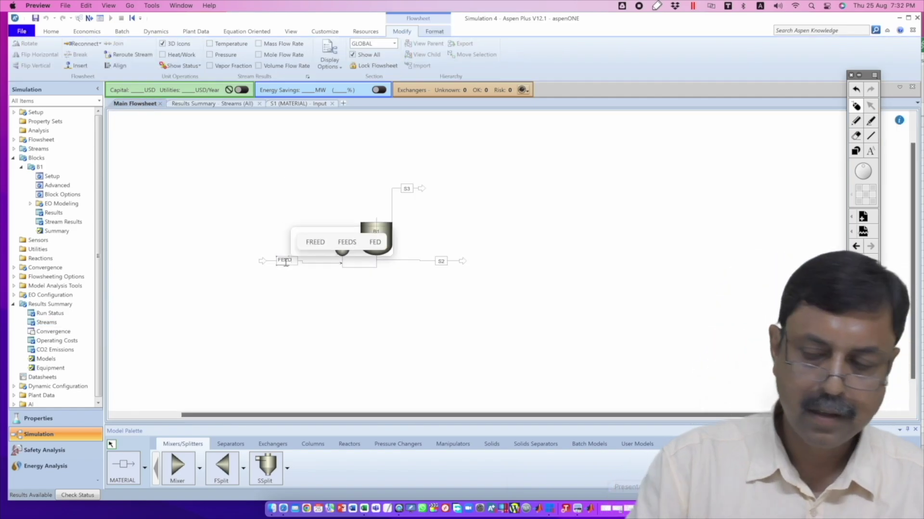
key("Return")
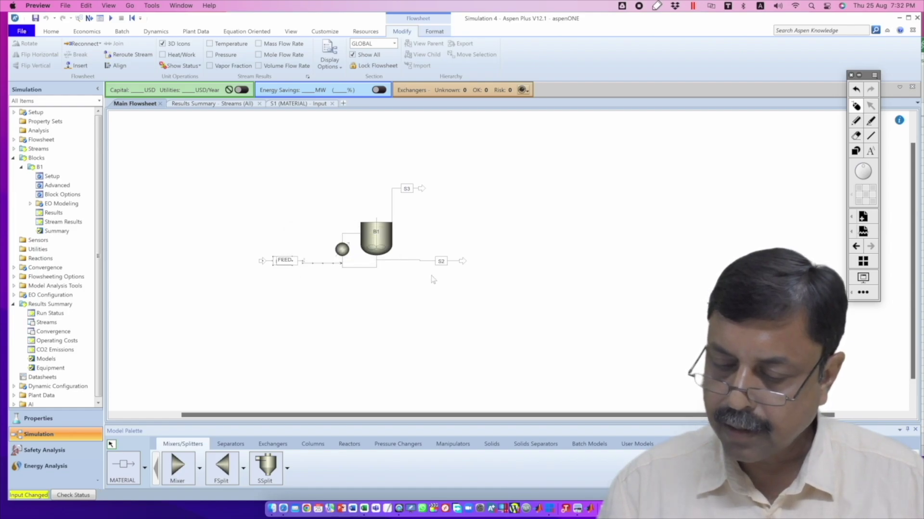
Rename the crystallizer's vapor outlet stream S3 as VAP and its product outlet stream S2 as PROD.
double_click(407, 188)
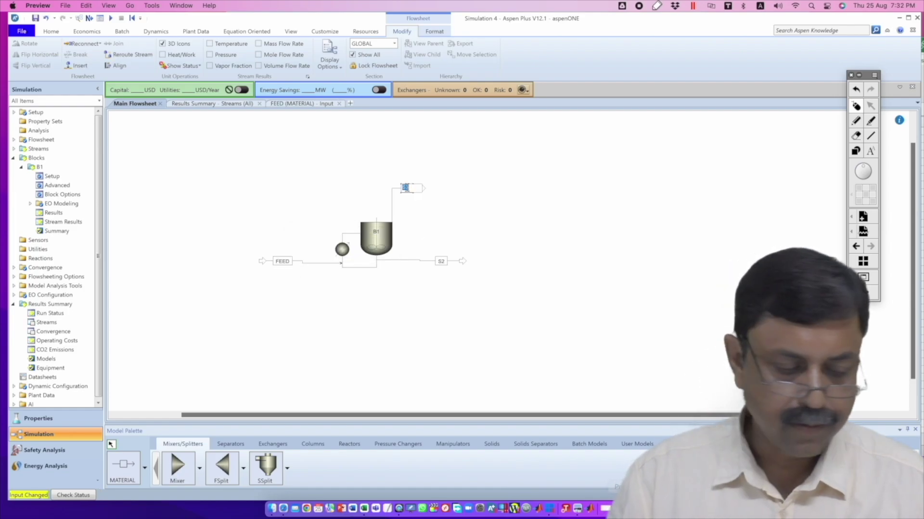
type("VAP")
key("Return")
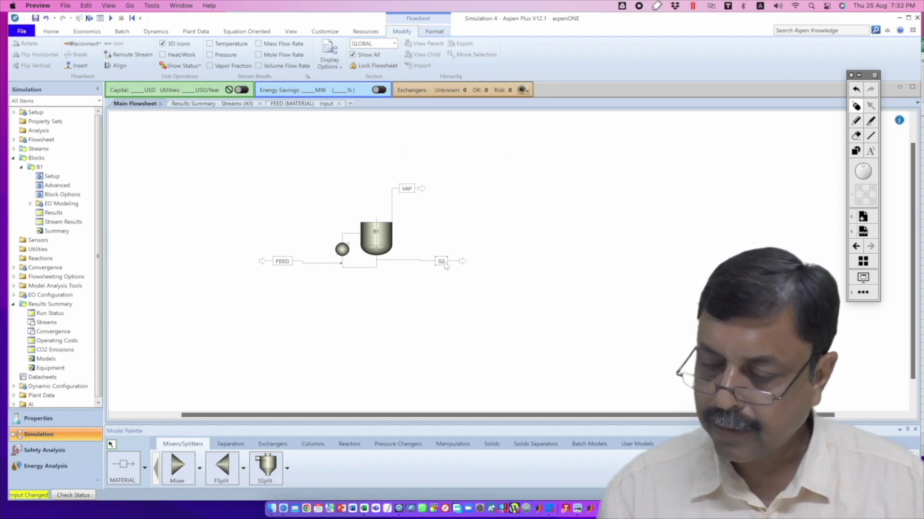
double_click(442, 261)
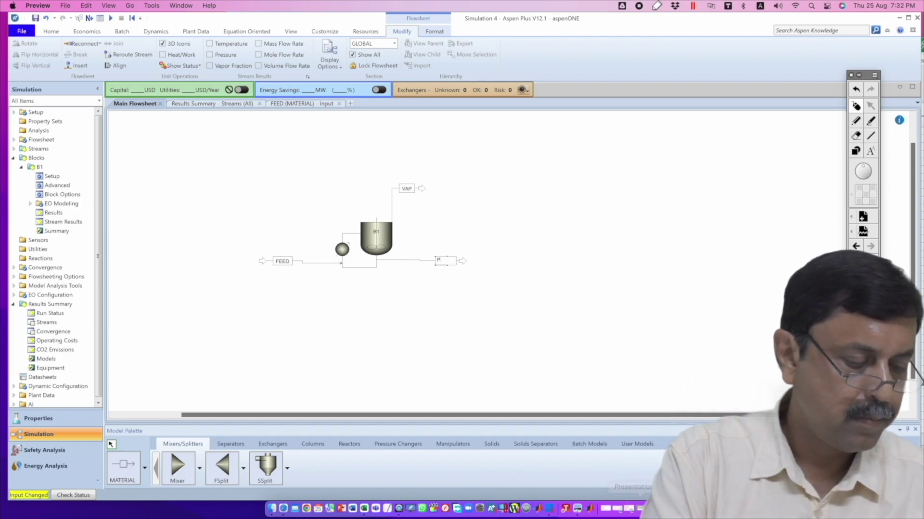
type("PROD")
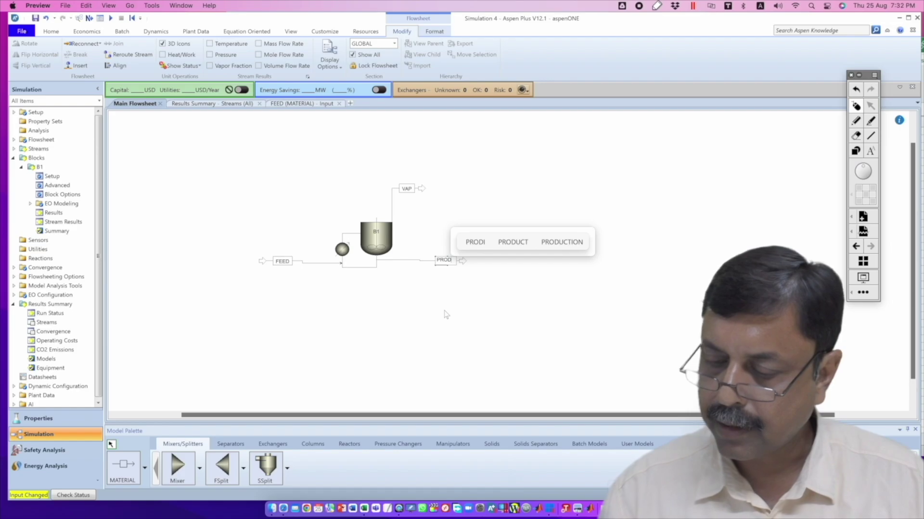
key("Return")
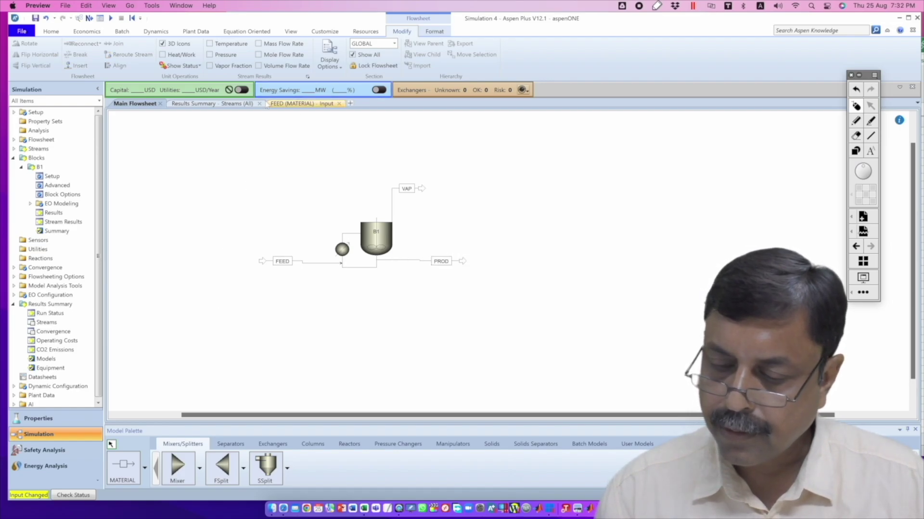
Examine the total mass flows of the FEED, PROD and VAP streams in the stream results, marking them with the red pen.
left_click(210, 104)
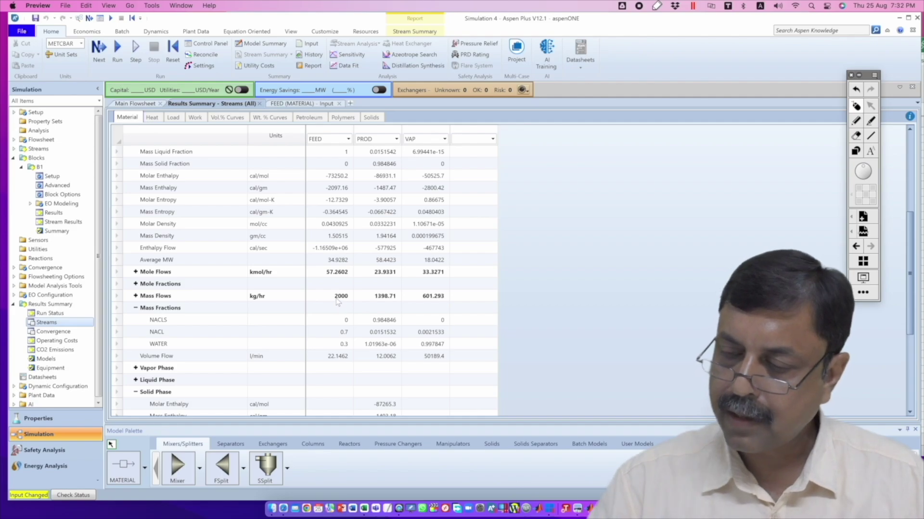
left_click(855, 123)
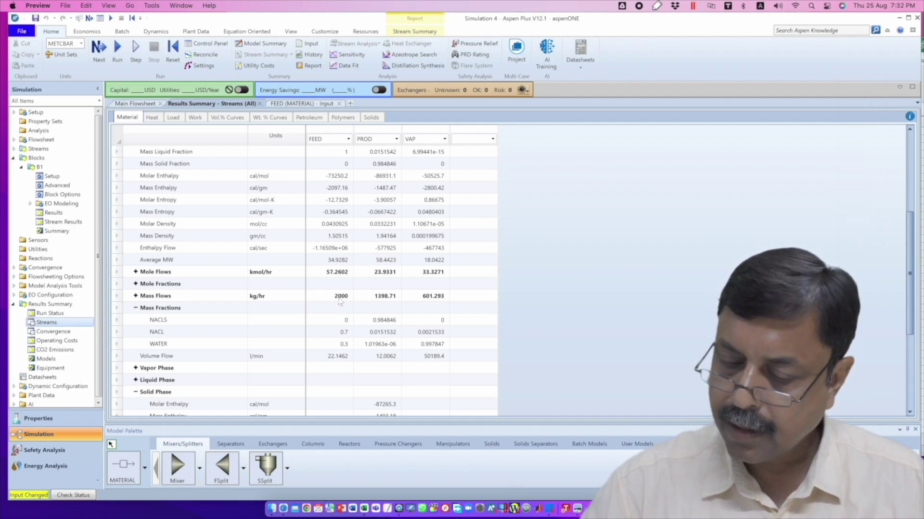
left_click_drag(346, 309, 354, 303)
left_click_drag(327, 145, 318, 126)
mouse_move(393, 282)
left_mouse_down()
mouse_move(375, 309)
mouse_move(408, 291)
left_mouse_up()
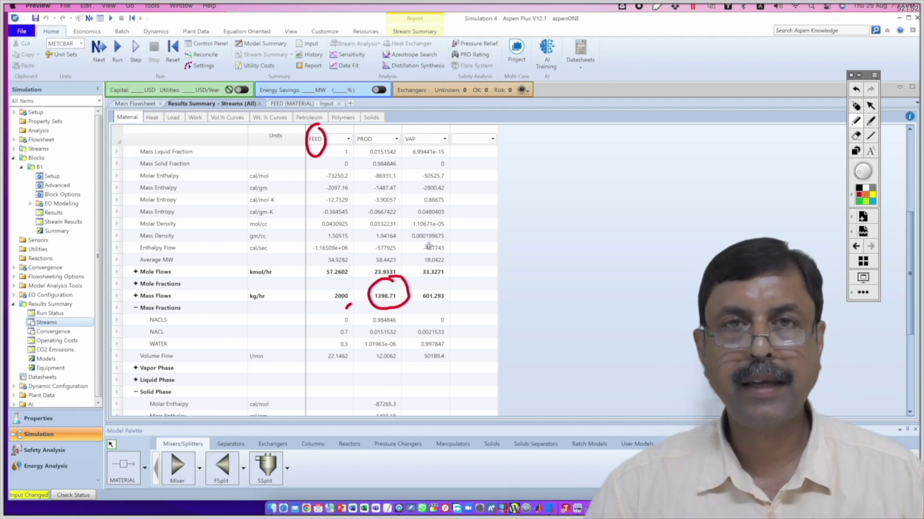
mouse_move(378, 123)
left_mouse_down()
mouse_move(383, 140)
mouse_move(385, 121)
left_mouse_up()
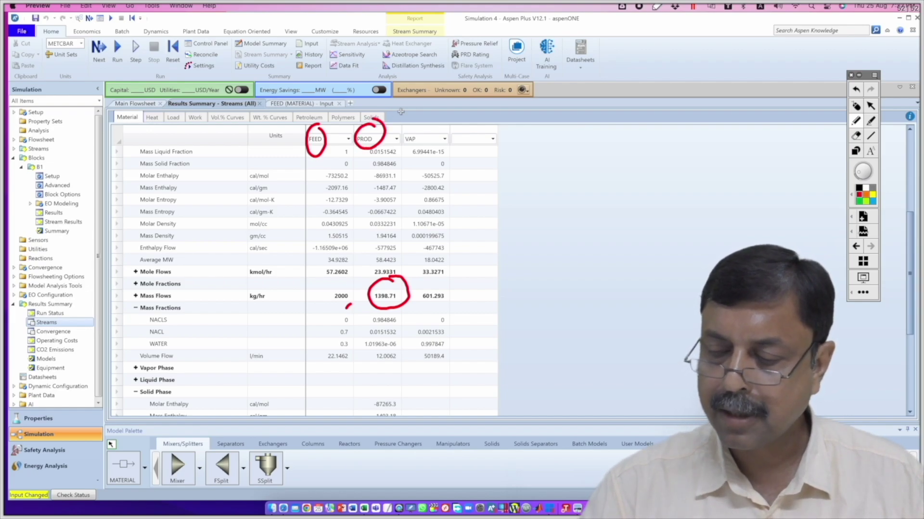
mouse_move(437, 278)
left_mouse_down()
mouse_move(448, 306)
mouse_move(435, 273)
left_mouse_up()
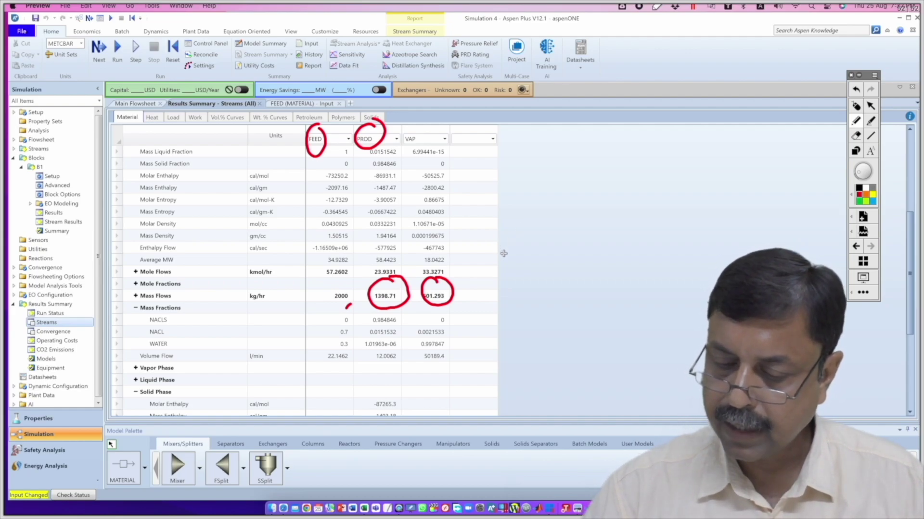
Examine the NACLS, NACL and WATER mass fractions of the VAP and PROD streams, marking them with the red pen.
left_click_drag(447, 337, 469, 322)
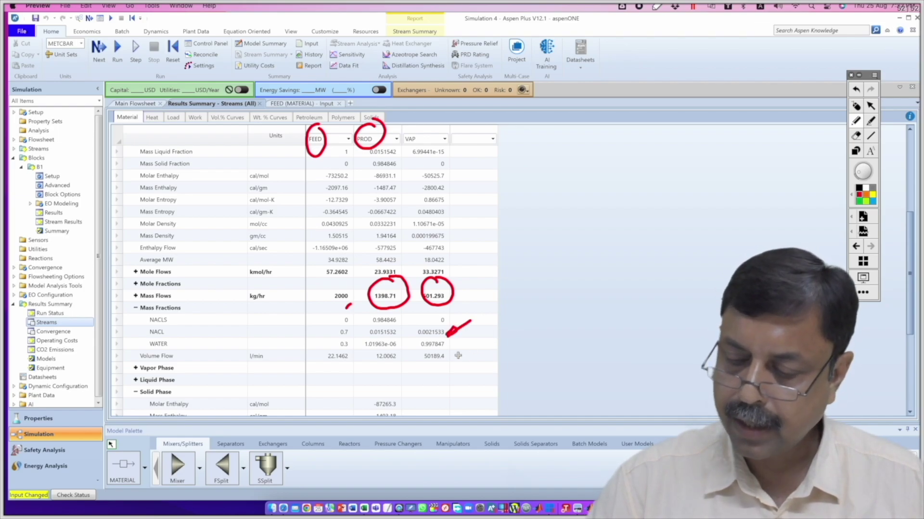
left_click_drag(451, 348, 469, 340)
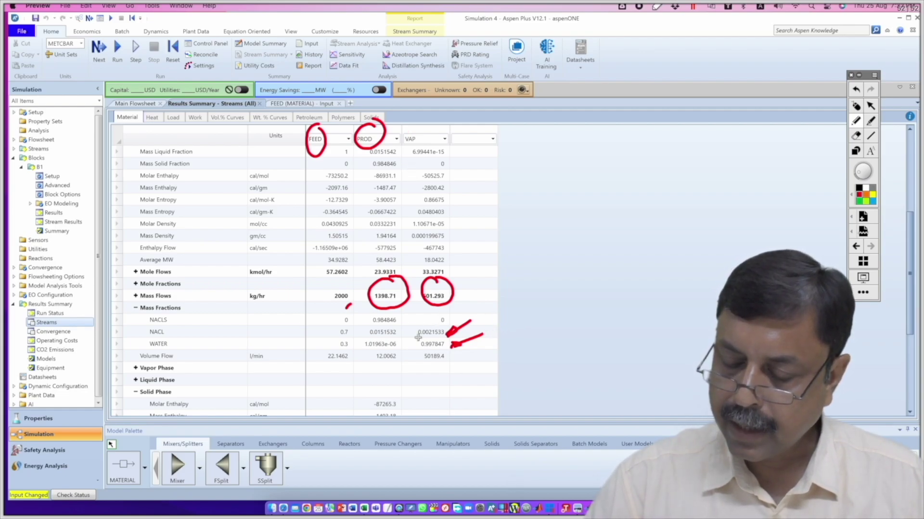
left_click_drag(402, 343, 414, 327)
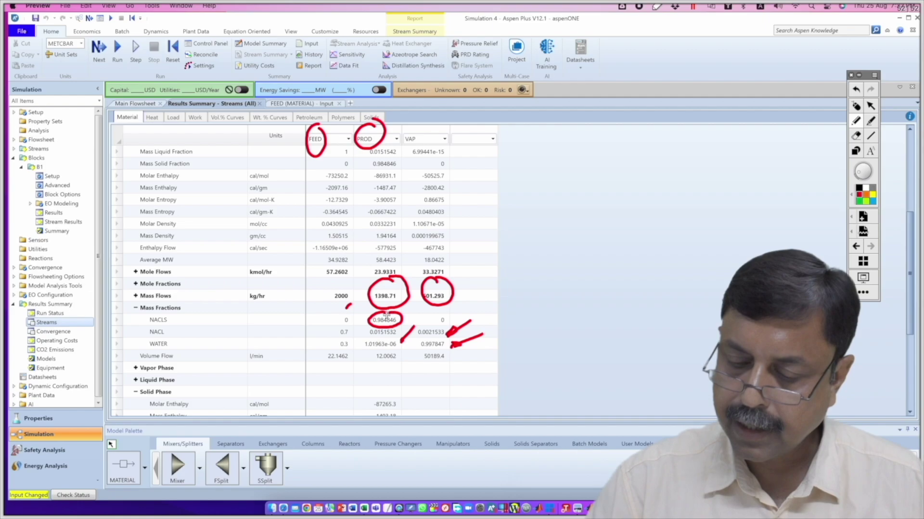
left_click_drag(359, 344, 370, 336)
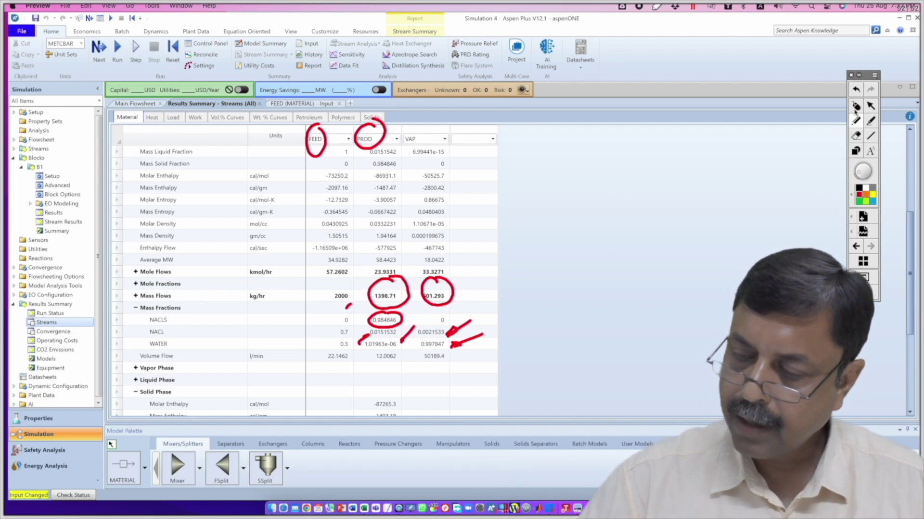
left_click(856, 107)
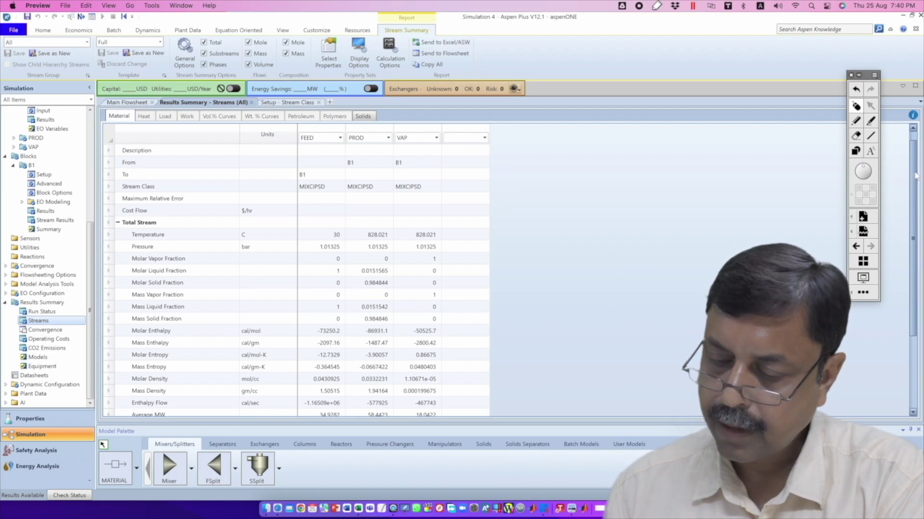
Expand the CIPSD substream and its PSD in the stream results and review the PROD size fractions up to 10 cm.
scroll(915, 172, "down", 3)
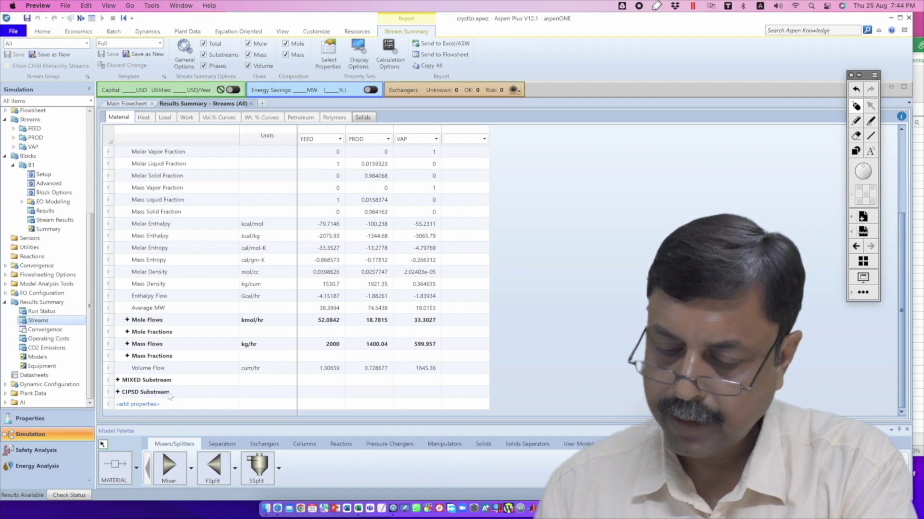
left_click(117, 392)
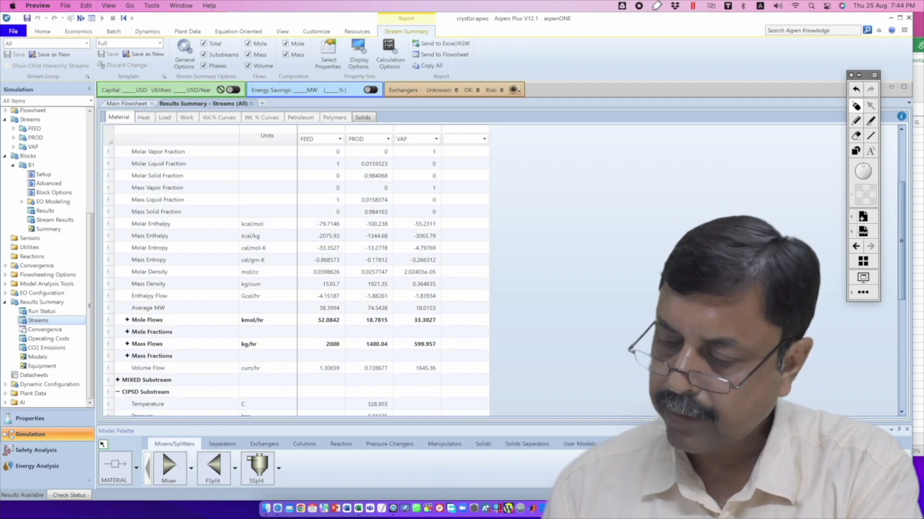
left_click(900, 370)
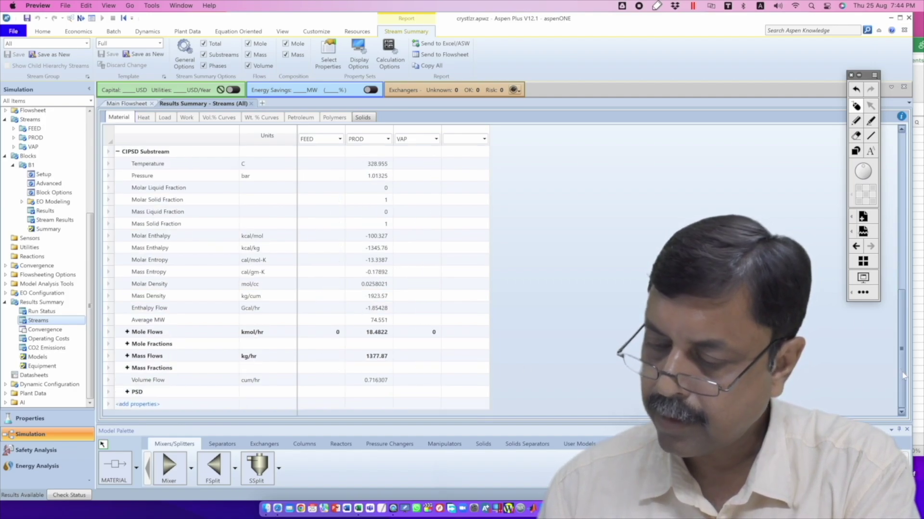
left_click(127, 392)
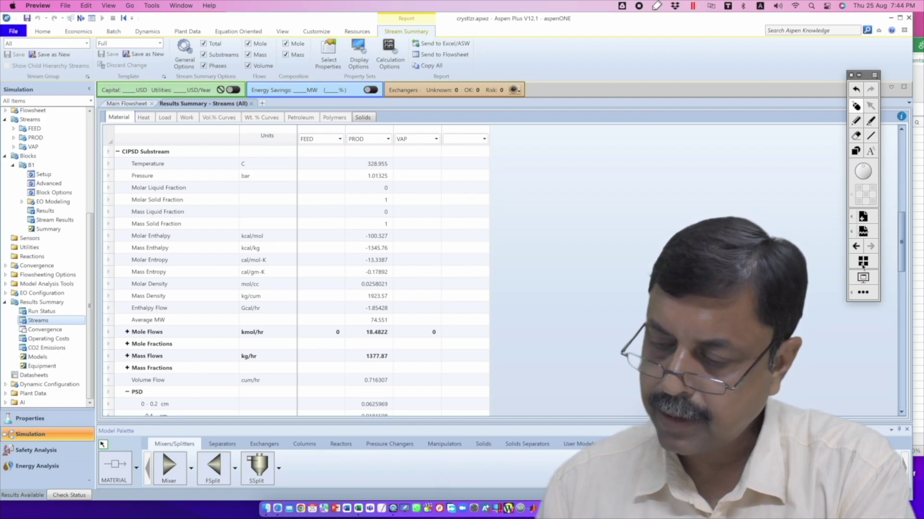
left_click_drag(901, 241, 909, 284)
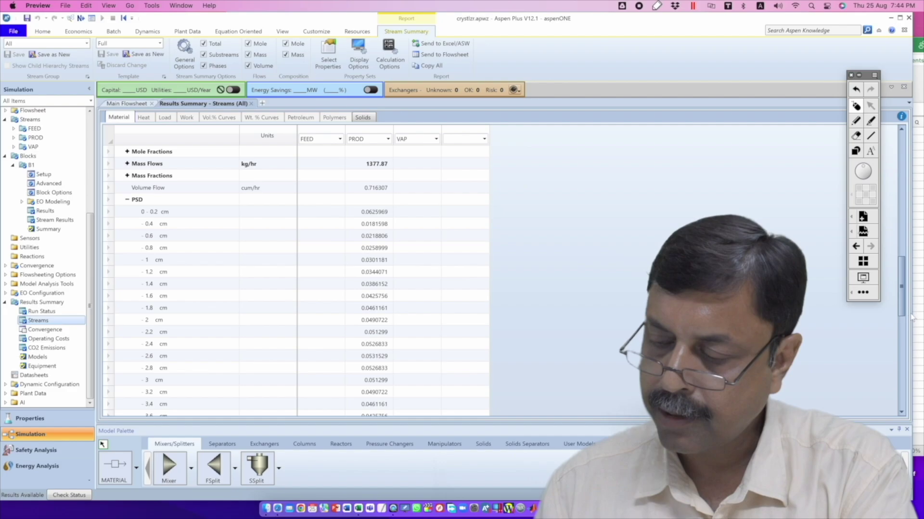
left_click_drag(903, 310, 916, 406)
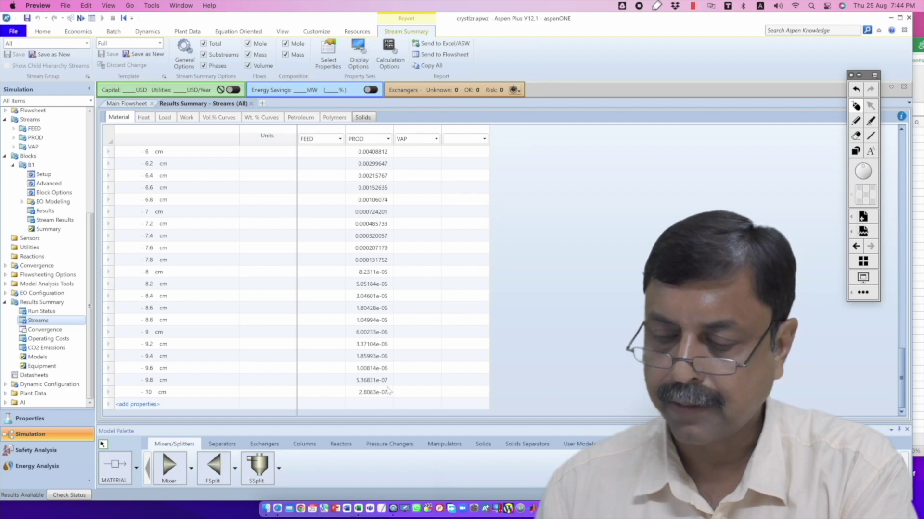
Plot the particle size distribution of the PROD stream for the $TOTAL substream, keeping the annotation toolbar clear of the legend.
left_click(362, 117)
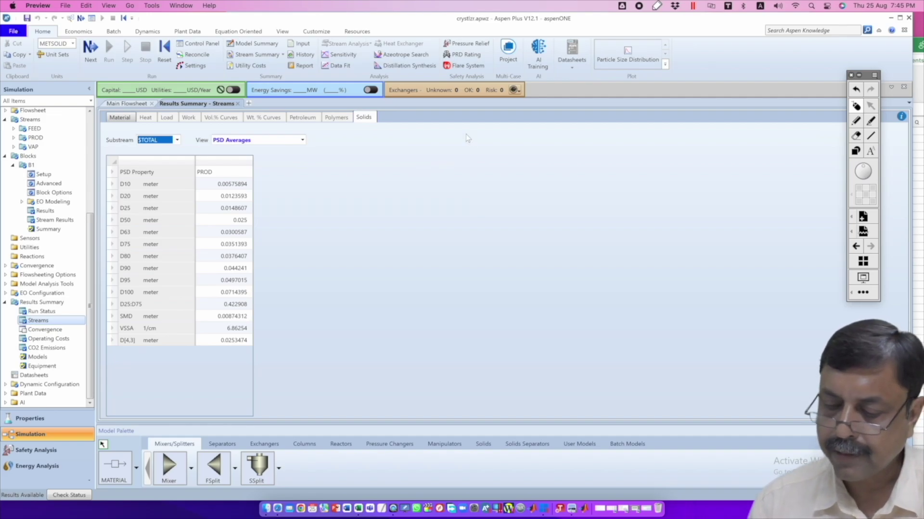
left_click(628, 51)
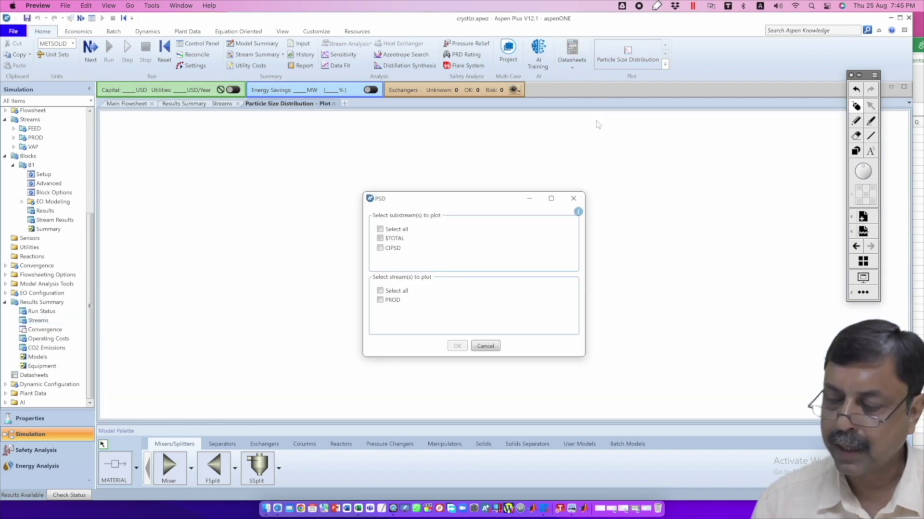
left_click(381, 300)
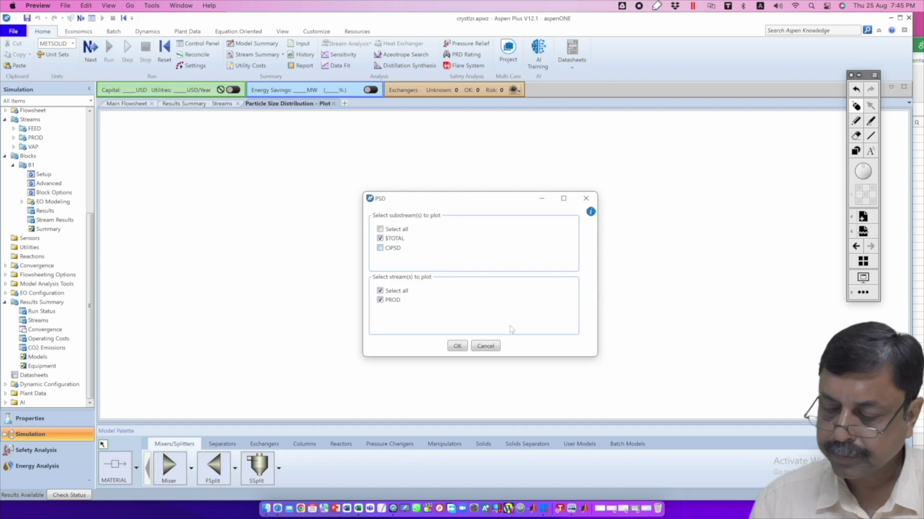
left_click(457, 347)
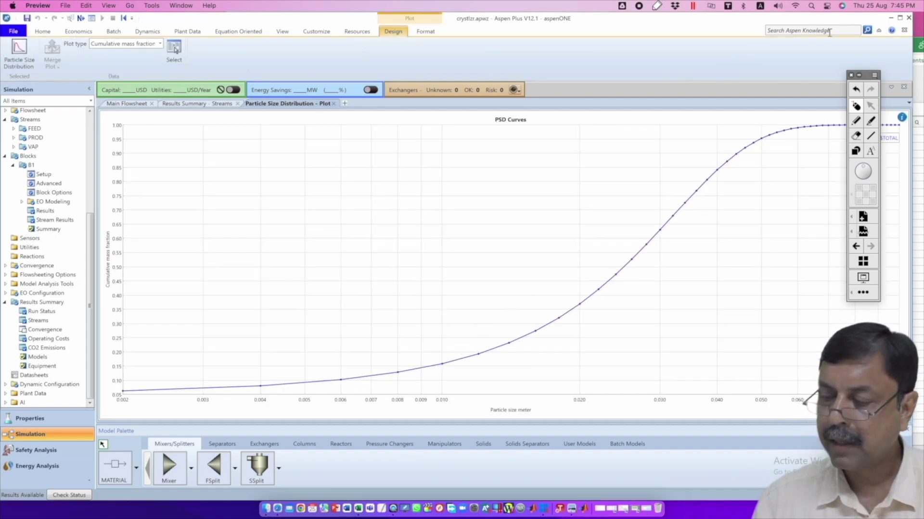
left_click_drag(867, 75, 881, 154)
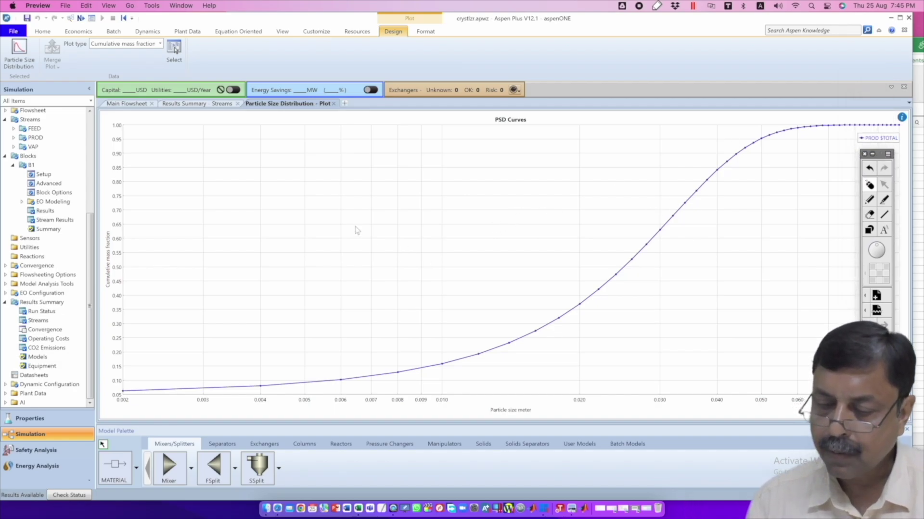
In the B1 crystallizer setup, choose to calculate the PSD from growth kinetics and bring up the crystal growth parameters.
left_click(126, 104)
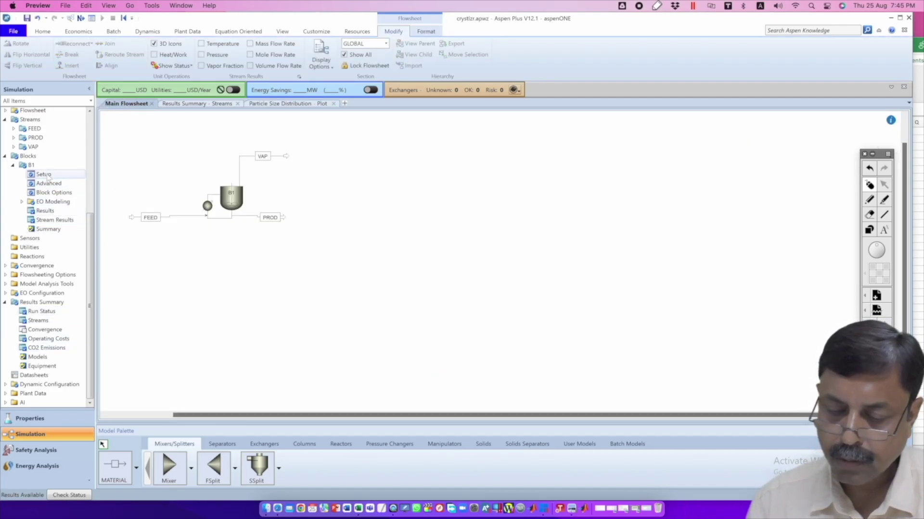
left_click(44, 174)
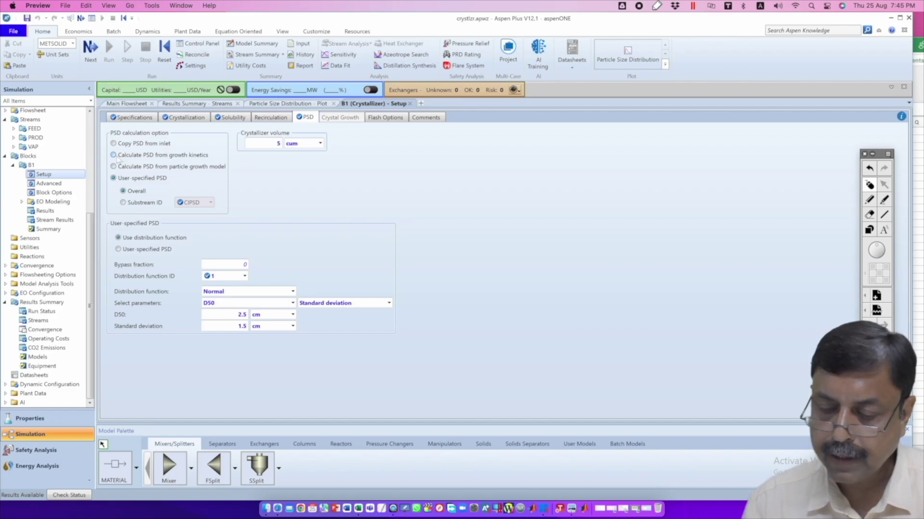
left_click(350, 119)
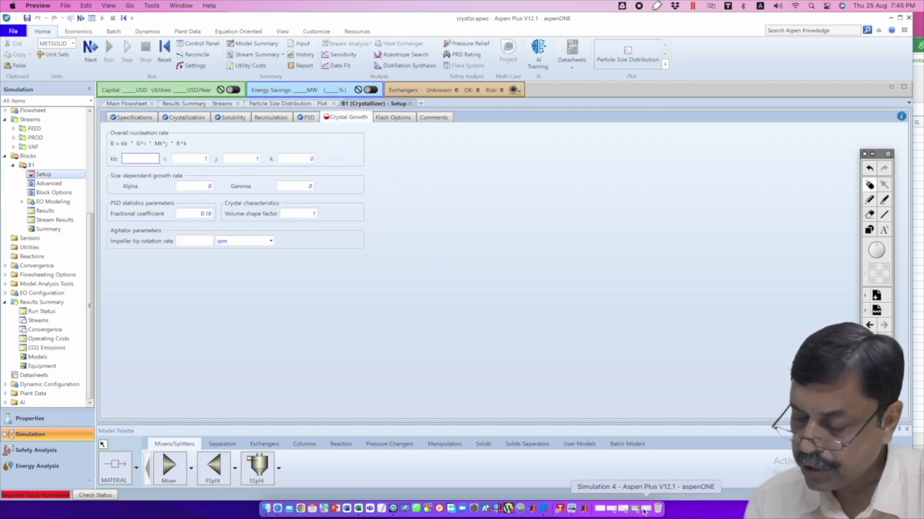
Look up the NaCl nucleation rate expression in Perry's Chemical Engineers' Handbook and set the nucleation constant kb to 1.92e10.
left_click(613, 511)
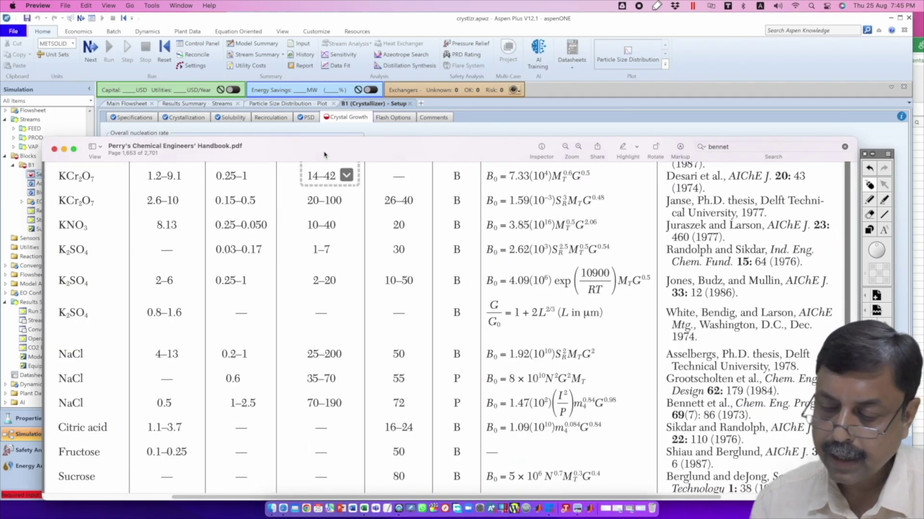
left_click_drag(328, 137, 326, 174)
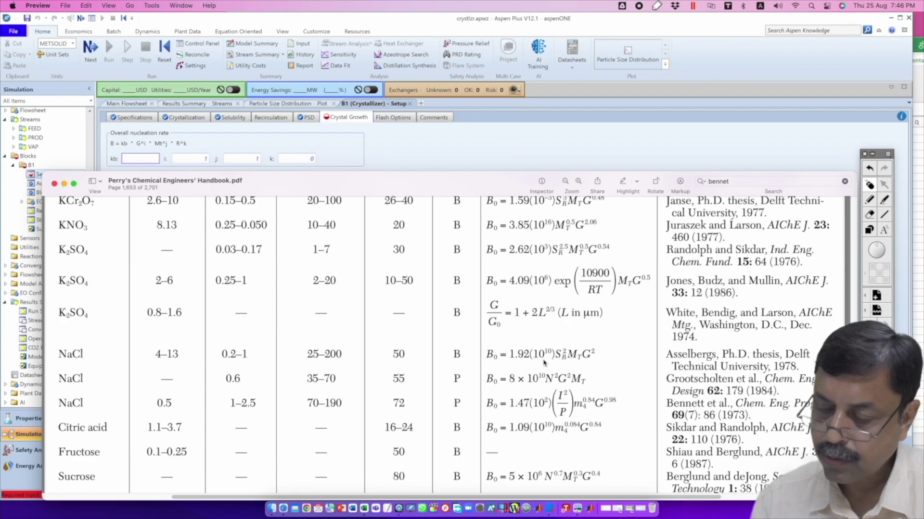
left_click(64, 185)
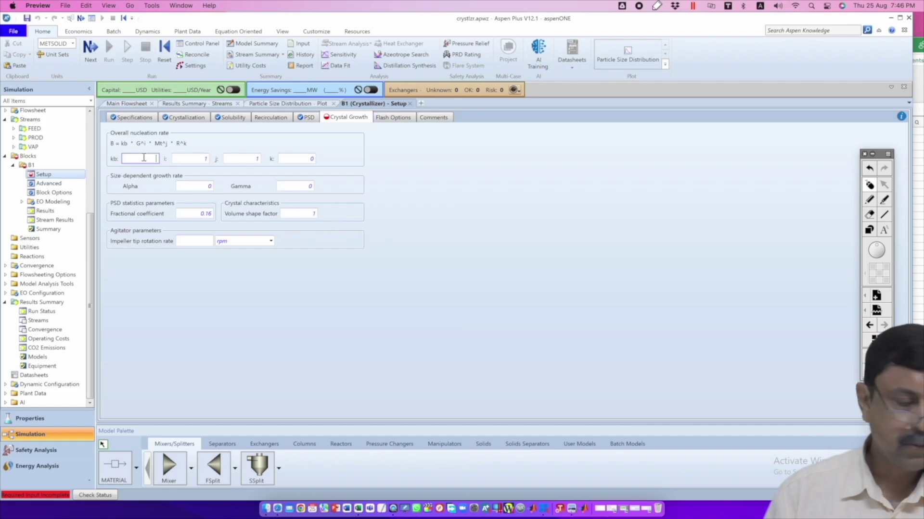
type("1.92e10")
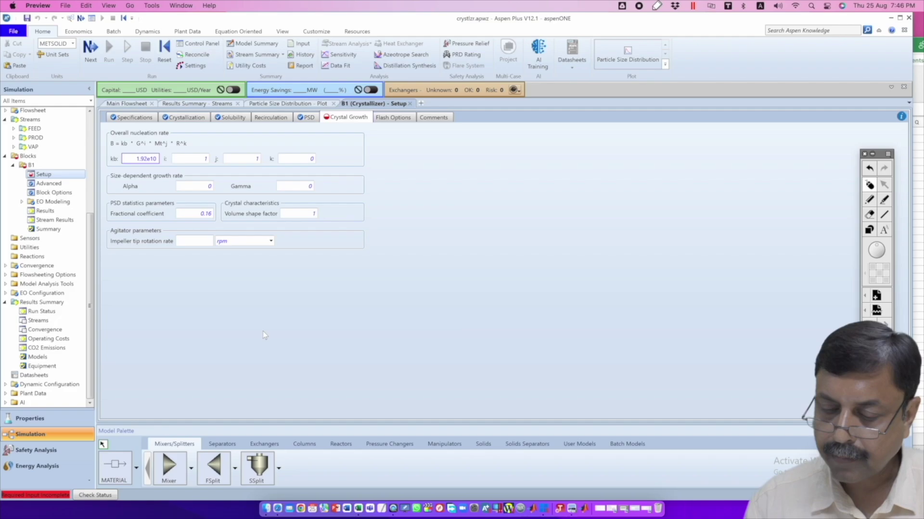
key("Return")
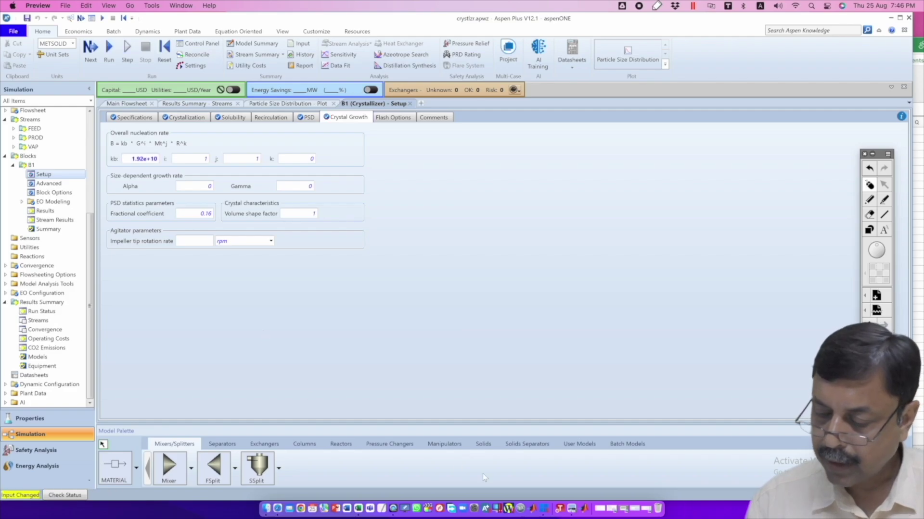
Check the exponents of the first NaCl expression in the handbook and set the nucleation rate exponents i to 2 and k to 2.
left_click(642, 510)
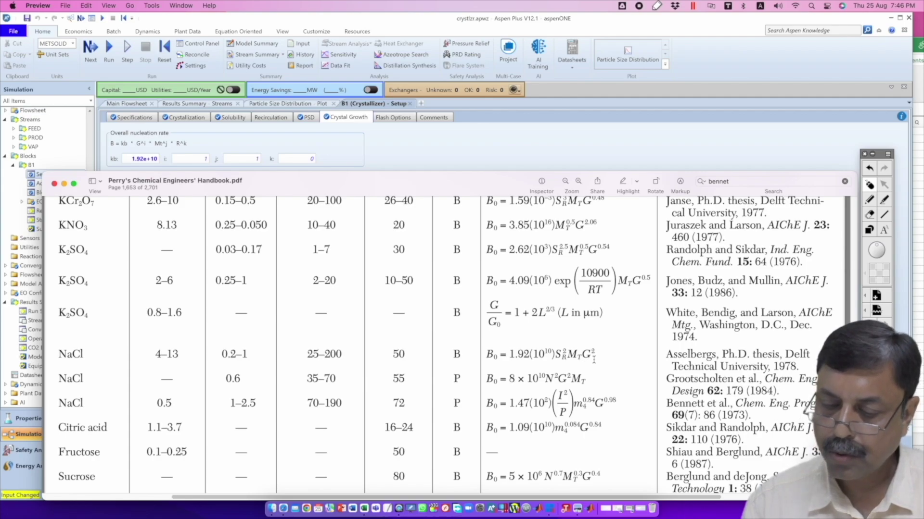
left_click(571, 356)
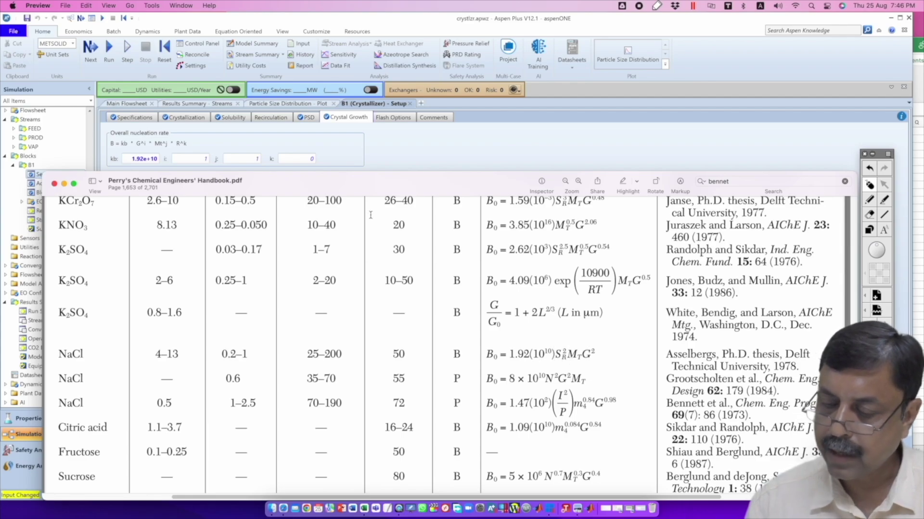
left_click(495, 131)
left_click(199, 159)
type("2")
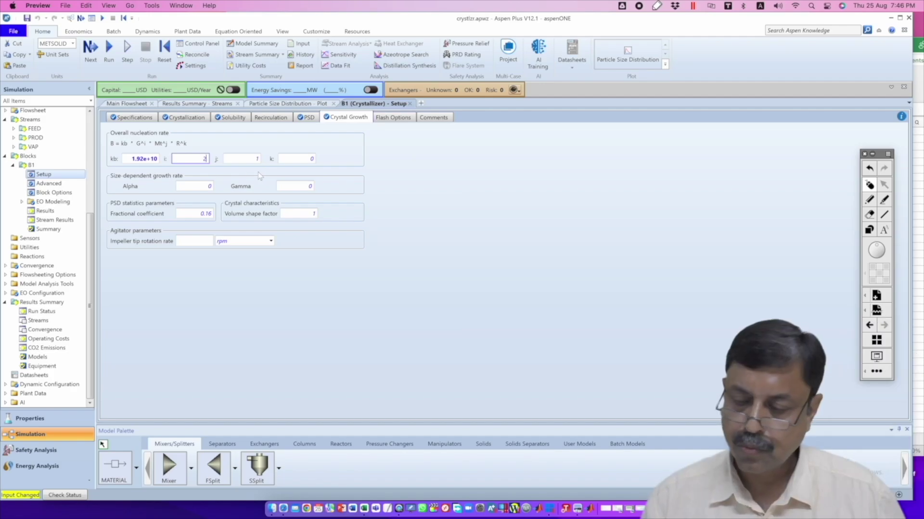
left_click(310, 160)
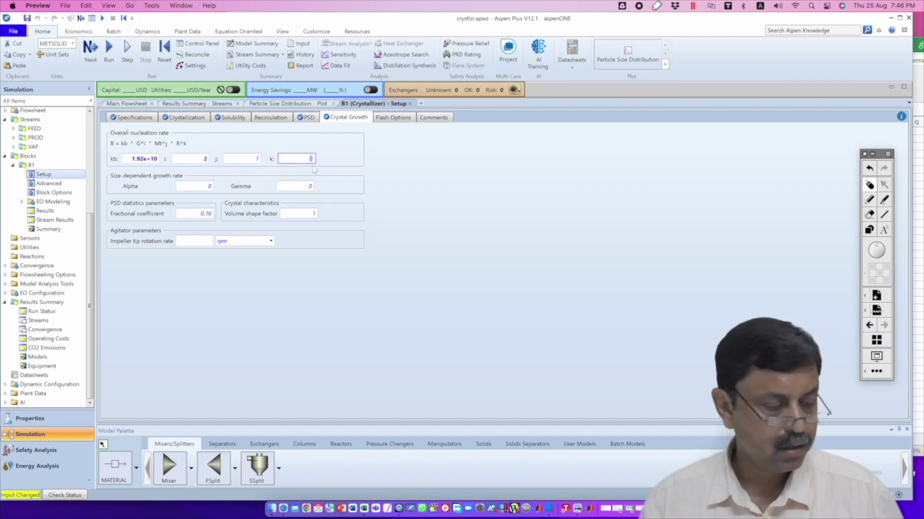
type("2")
left_click(475, 213)
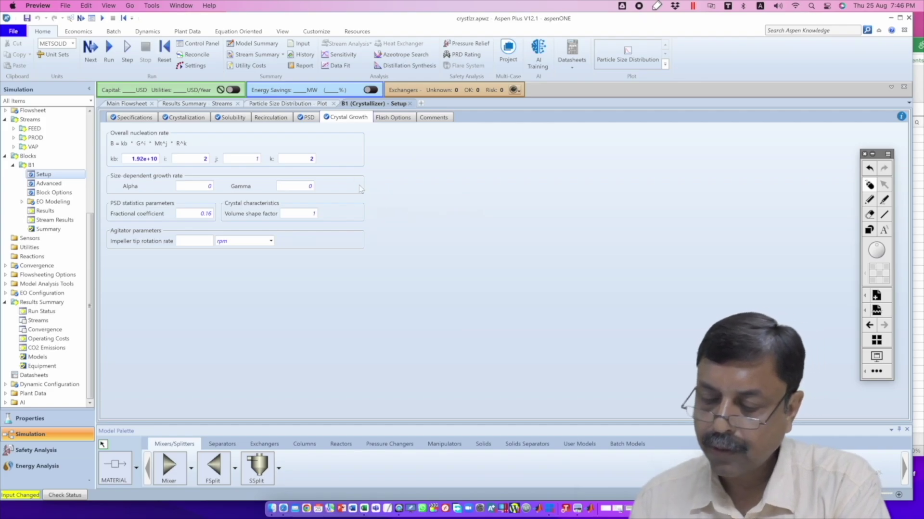
Check the growth-kinetics PSD option and the crystal growth inputs of B1, and run the simulation.
left_click(308, 119)
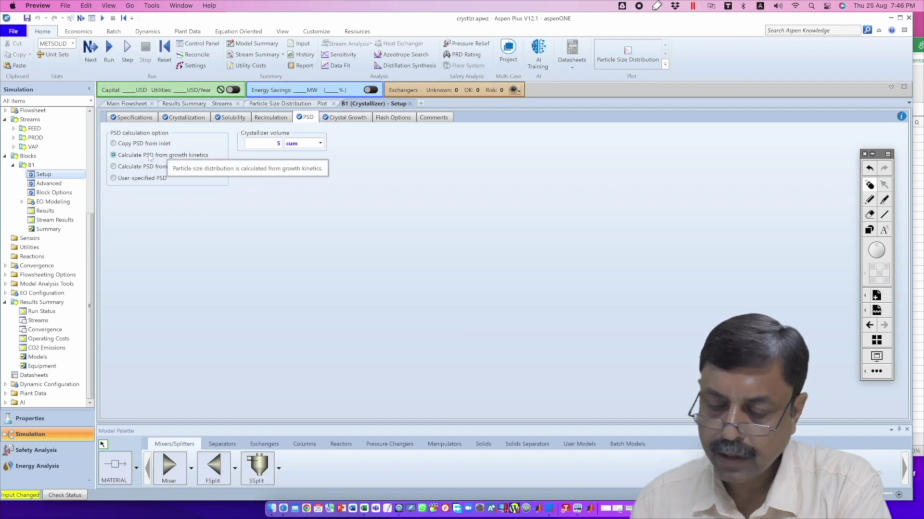
left_click(368, 116)
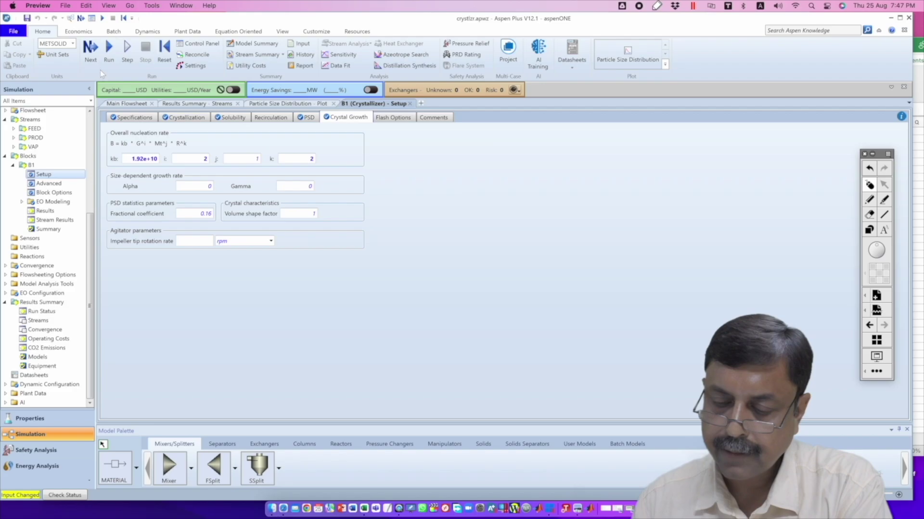
left_click(107, 46)
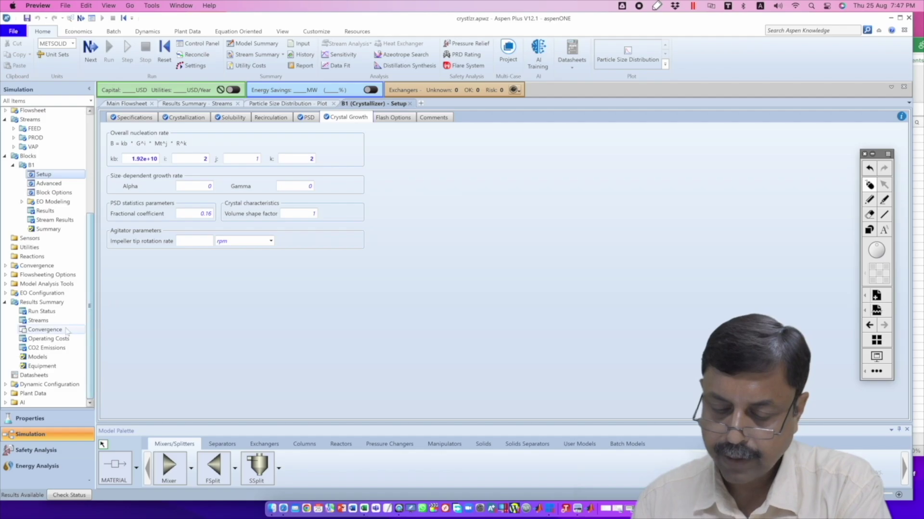
From the stream results, plot the particle size distribution of the PROD stream for the $TOTAL substream.
left_click(42, 321)
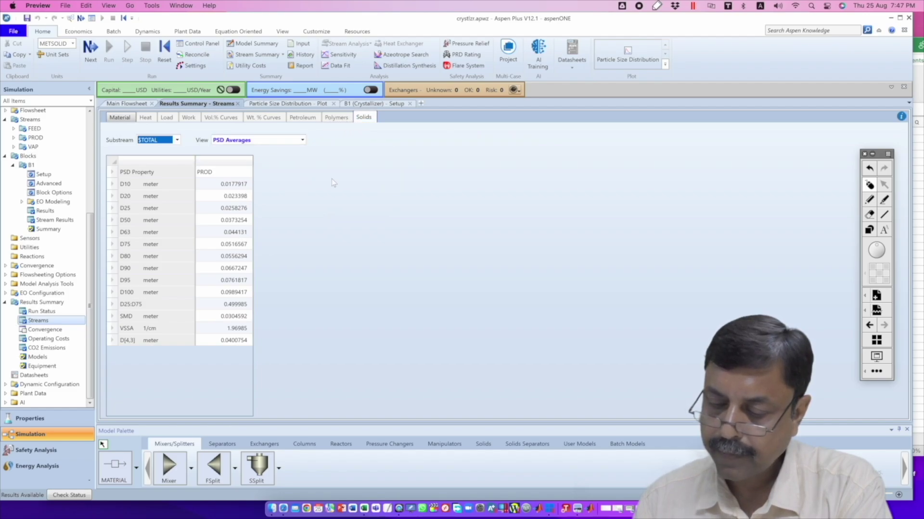
left_click(631, 53)
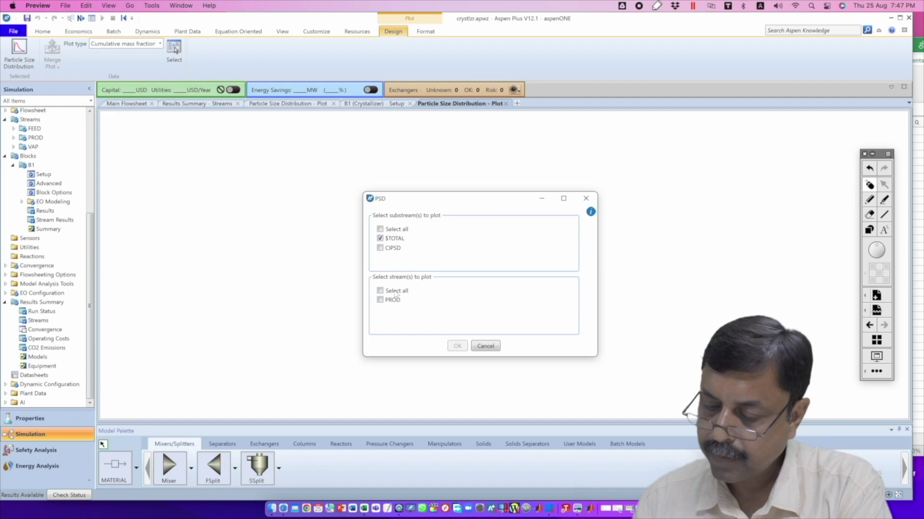
left_click(433, 300)
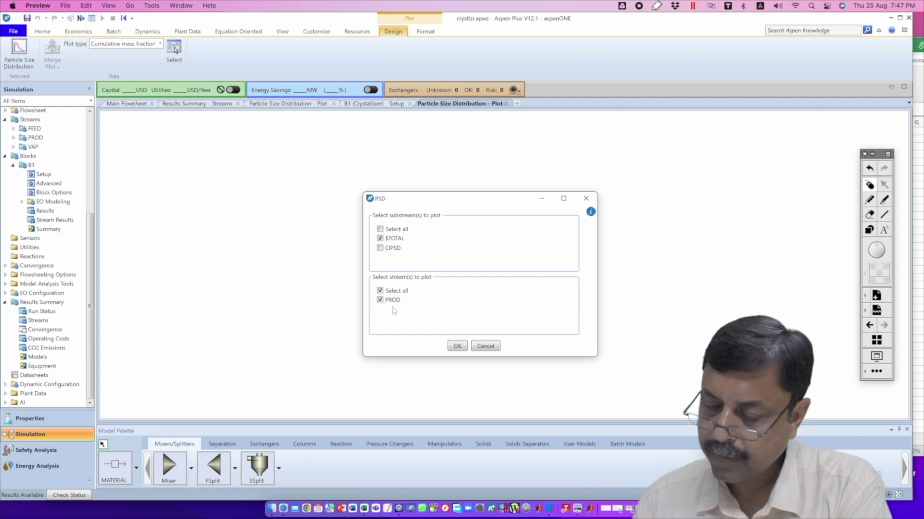
left_click(457, 346)
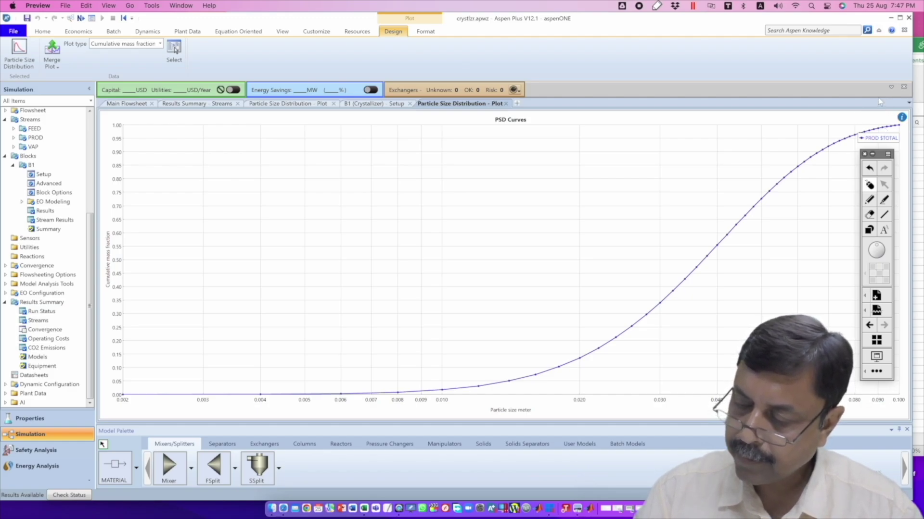
Circle the upper end of the growth-kinetics PSD curve with the red pen and return to the live plot.
left_click(882, 186)
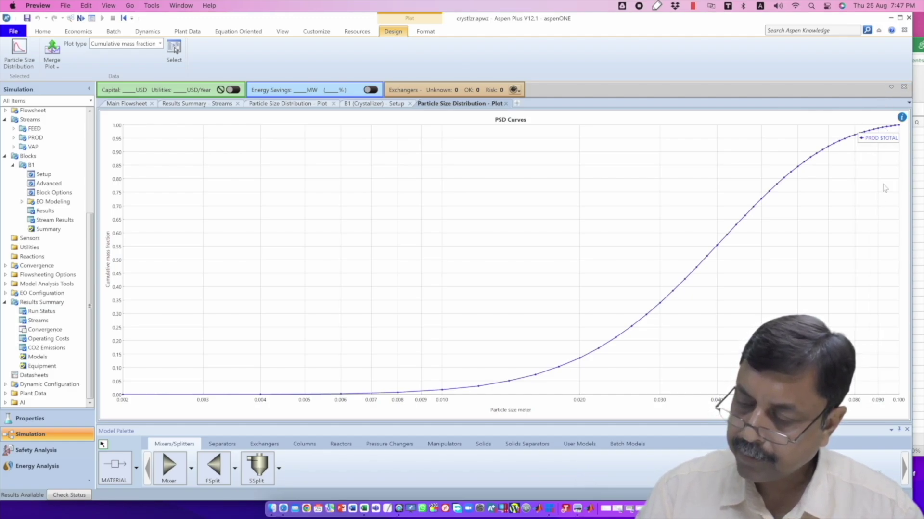
mouse_move(884, 95)
left_mouse_down()
mouse_move(869, 96)
mouse_move(763, 163)
mouse_move(861, 192)
mouse_move(906, 129)
mouse_move(872, 98)
left_mouse_up()
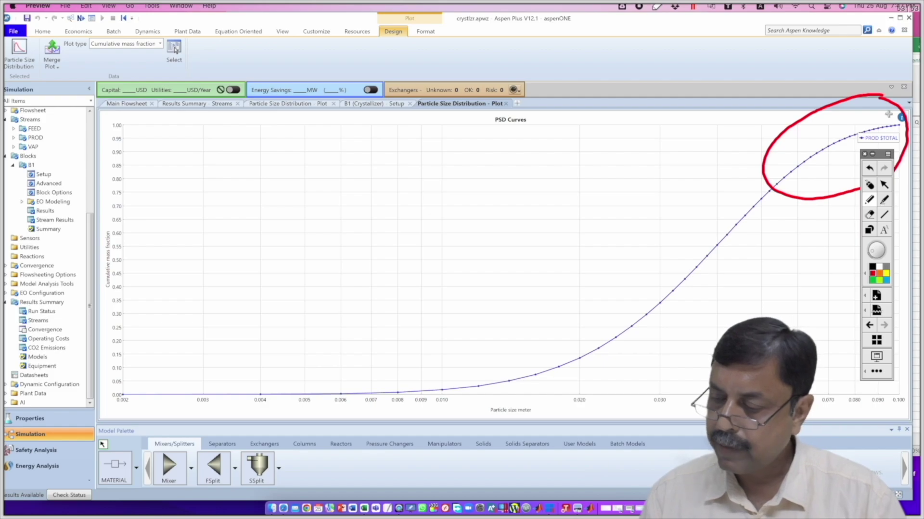
left_click(883, 184)
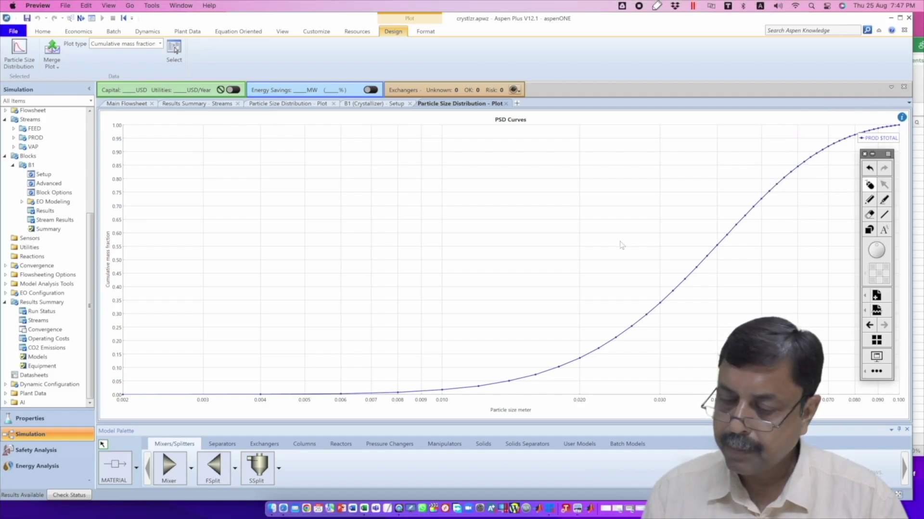
Switch the B1 PSD calculation back to User-specified PSD and rerun the simulation.
double_click(44, 174)
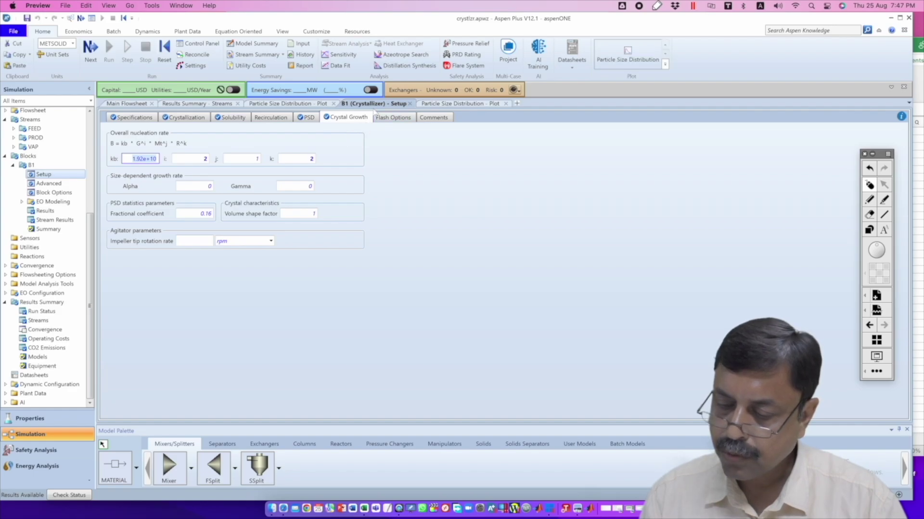
left_click(306, 118)
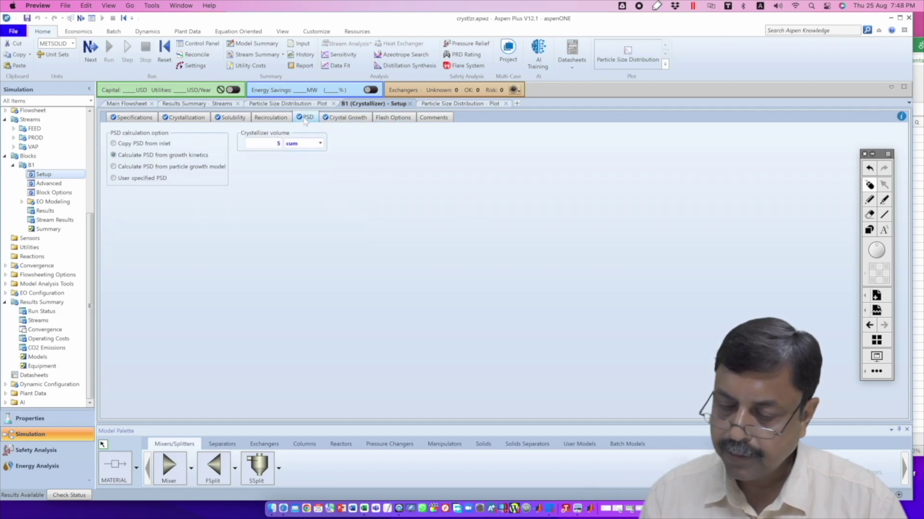
left_click(114, 178)
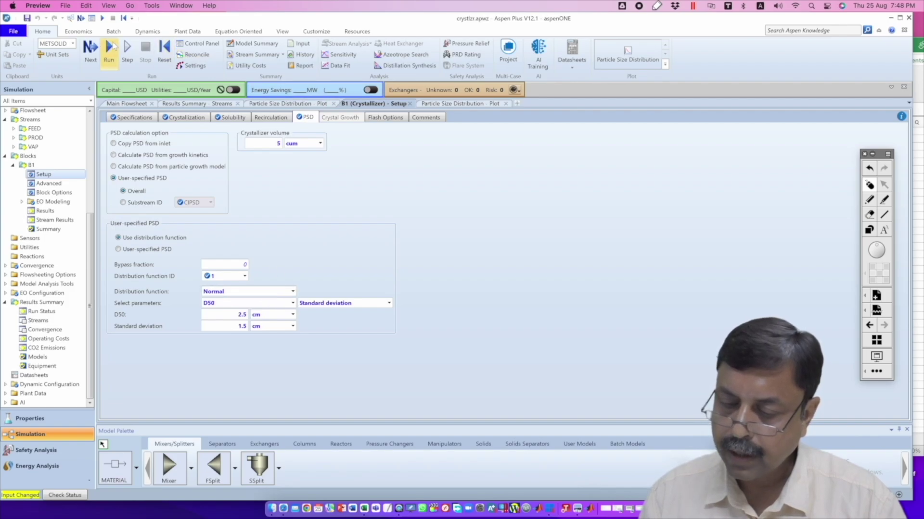
left_click(109, 47)
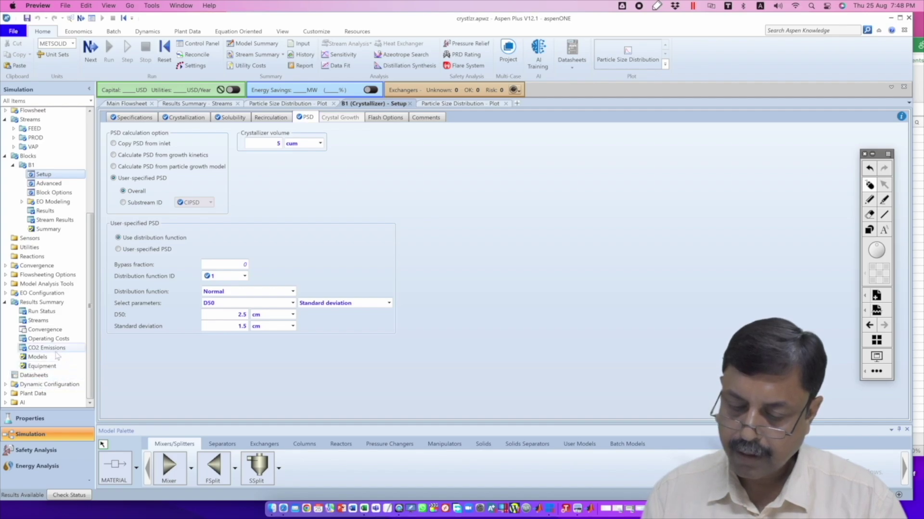
Circle the upper end of the user-specified PSD curve in red and compare it with the annotated growth-kinetics plot.
left_click(38, 321)
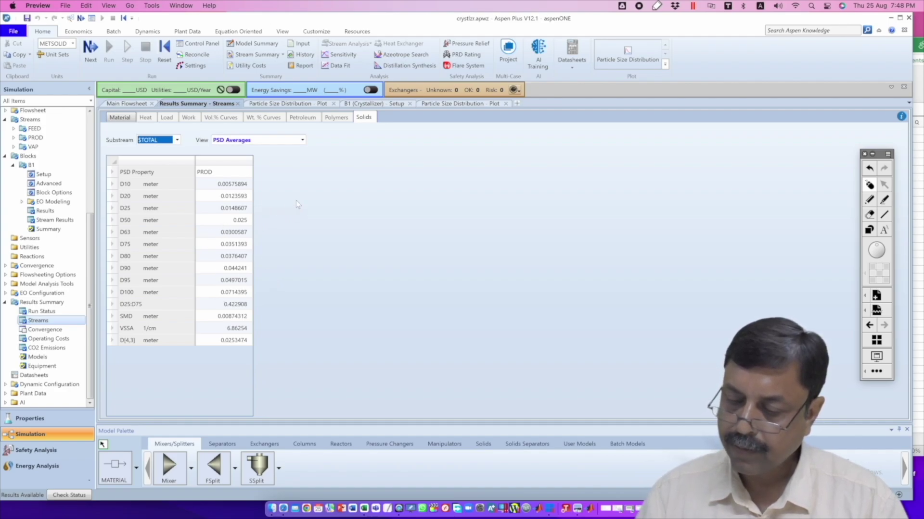
left_click(476, 105)
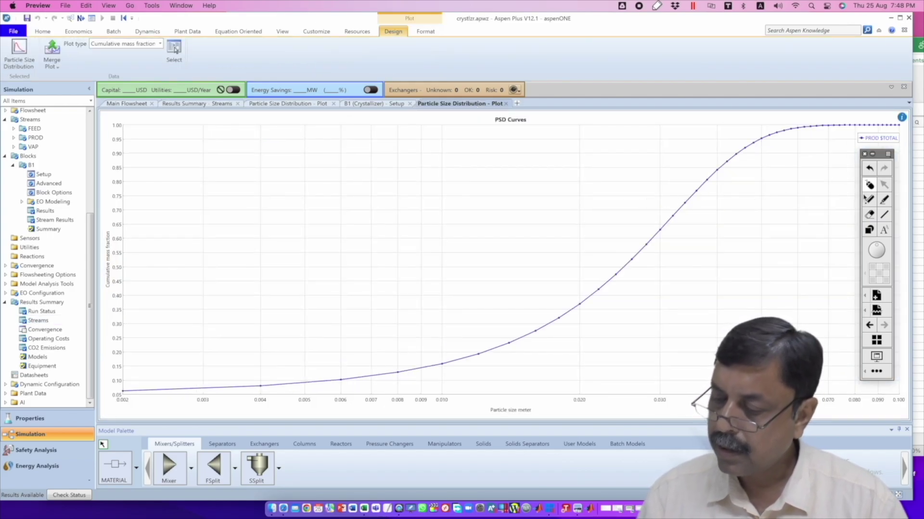
left_click(866, 199)
left_click(865, 200)
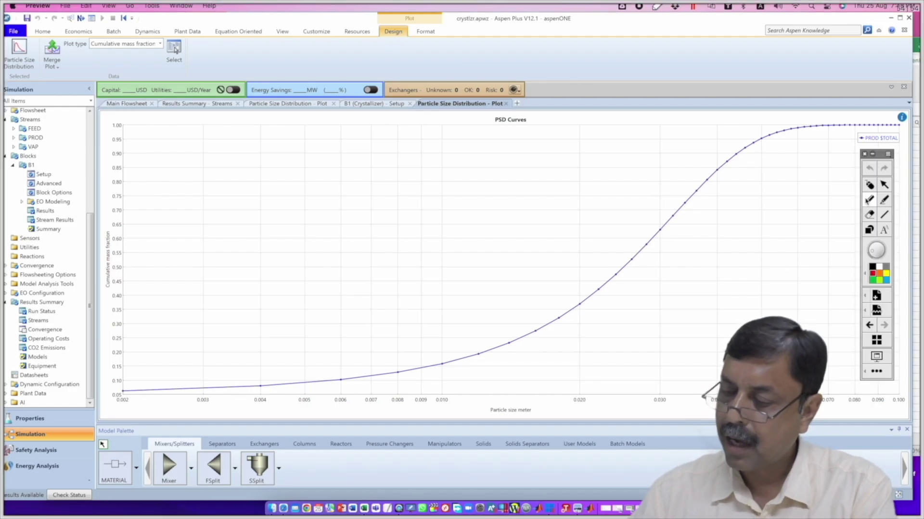
mouse_move(856, 89)
left_mouse_down()
mouse_move(802, 89)
mouse_move(795, 182)
mouse_move(911, 115)
mouse_move(846, 85)
left_mouse_up()
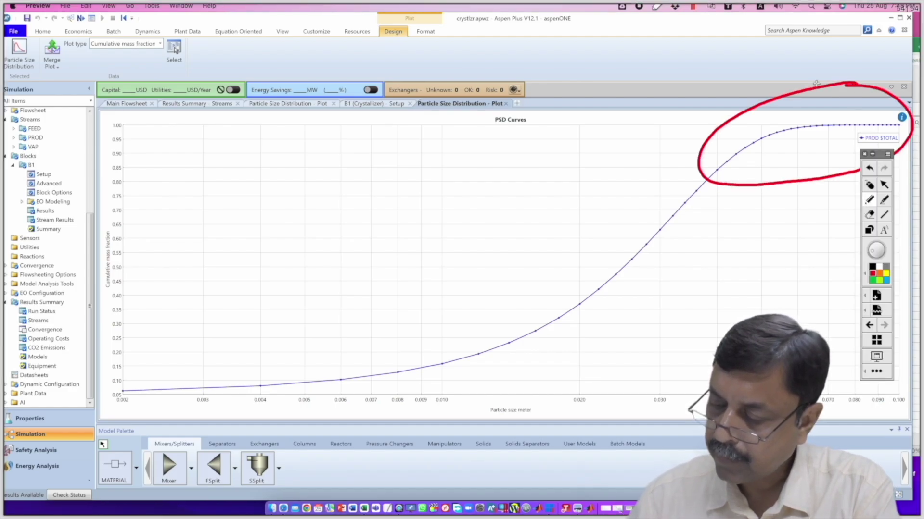
left_click(883, 326)
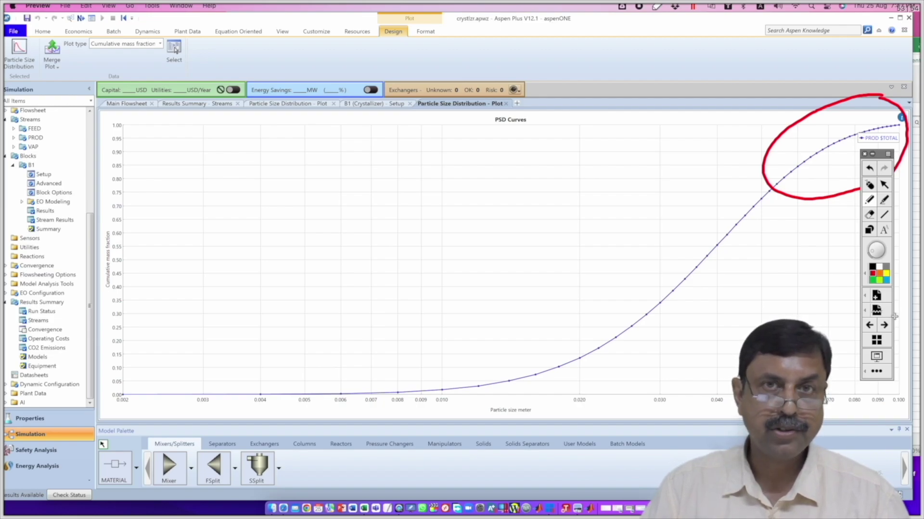
left_click(884, 325)
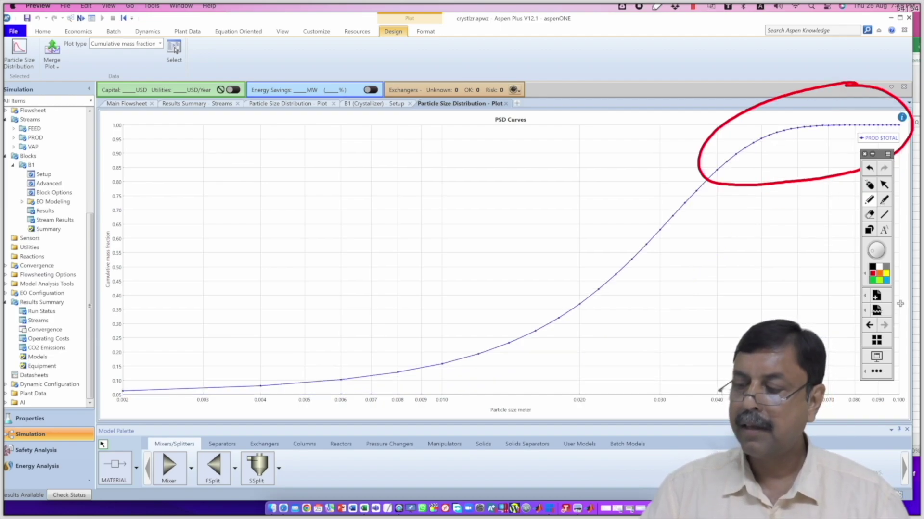